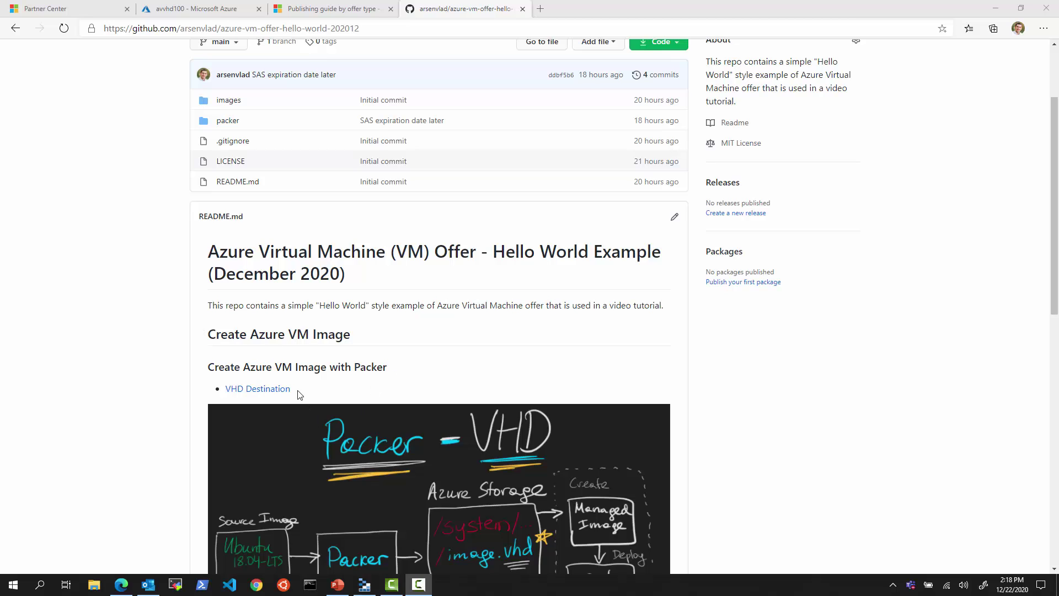
- Scroll the README down to the Packer-to-VHD diagram and bring Azure Storage Explorer forward
scroll(306, 396, down, 1)
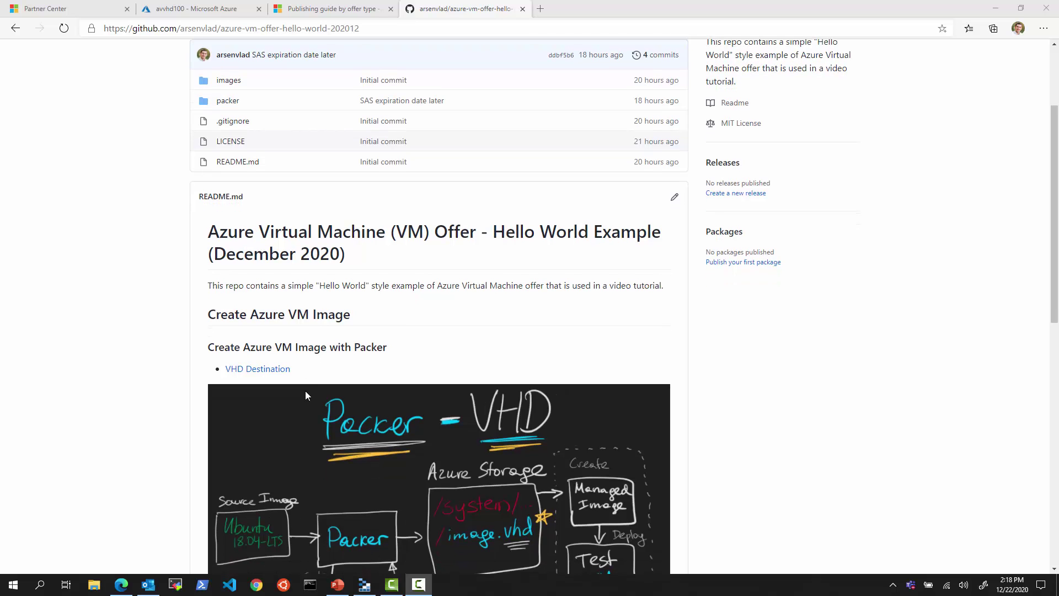
scroll(306, 392, down, 2)
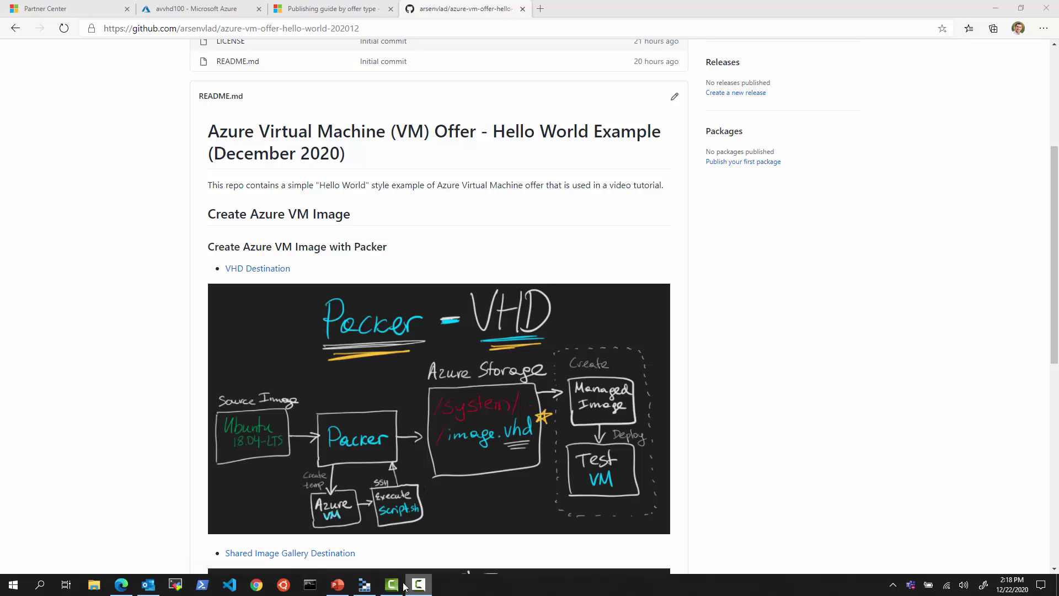
click(365, 586)
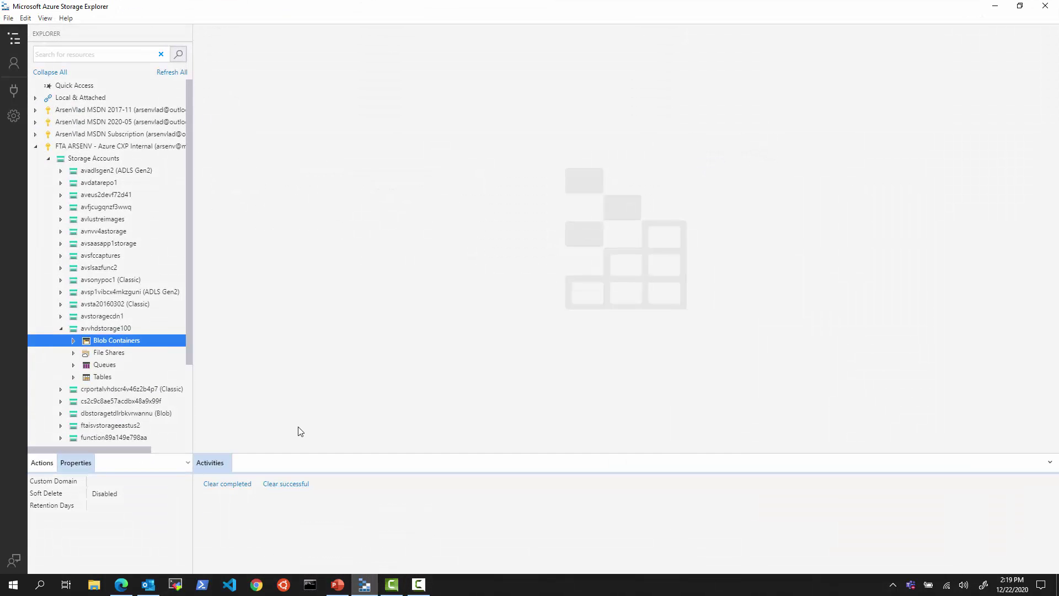
- Browse avvhdstorage100's system container to Microsoft.Compute/Images/packer to list its blobs
click(73, 341)
click(123, 365)
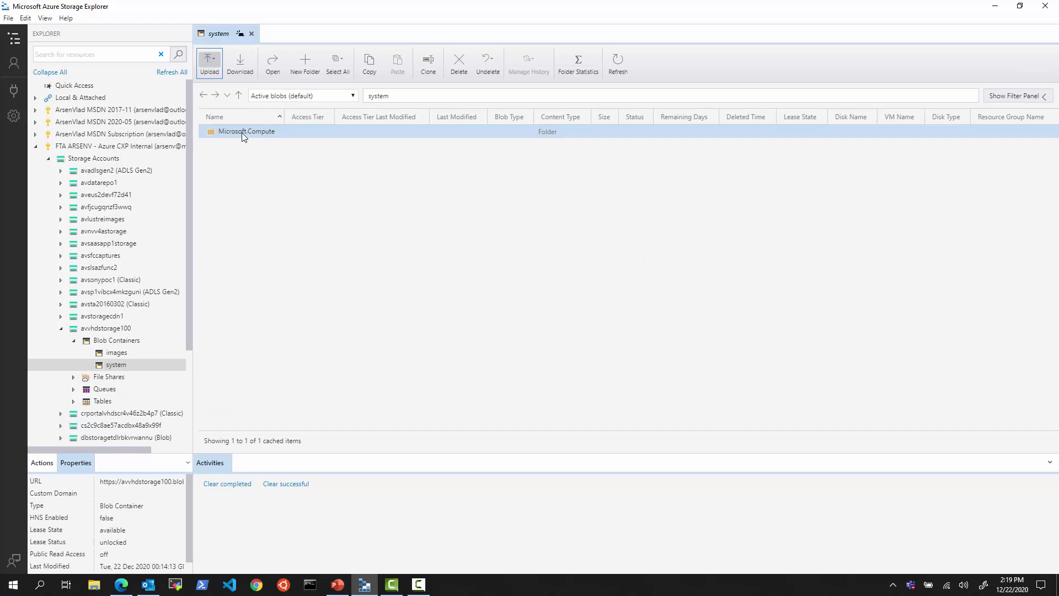
double_click(242, 132)
double_click(241, 132)
double_click(242, 135)
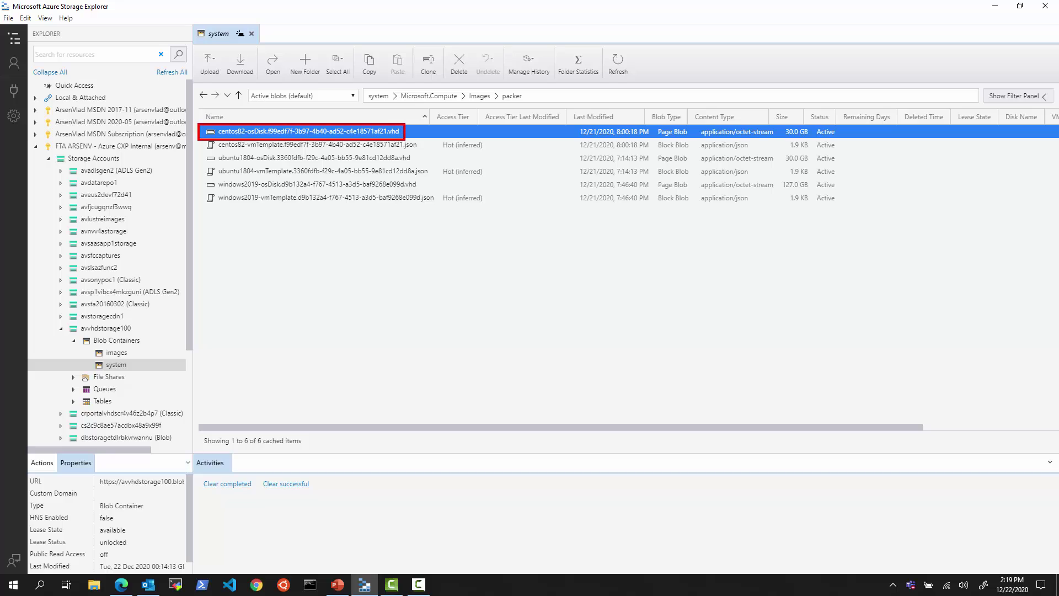
- Highlight the ubuntu1804 and windows2019 OS disk VHDs and their sizes, then return to the browser
drag(202, 157, 420, 168)
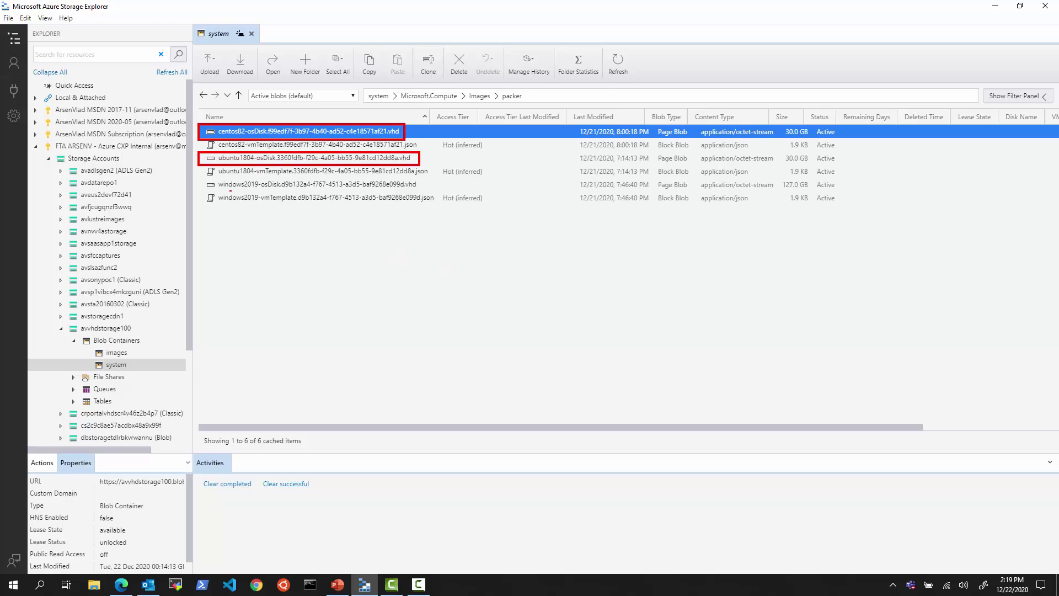
drag(200, 178, 426, 191)
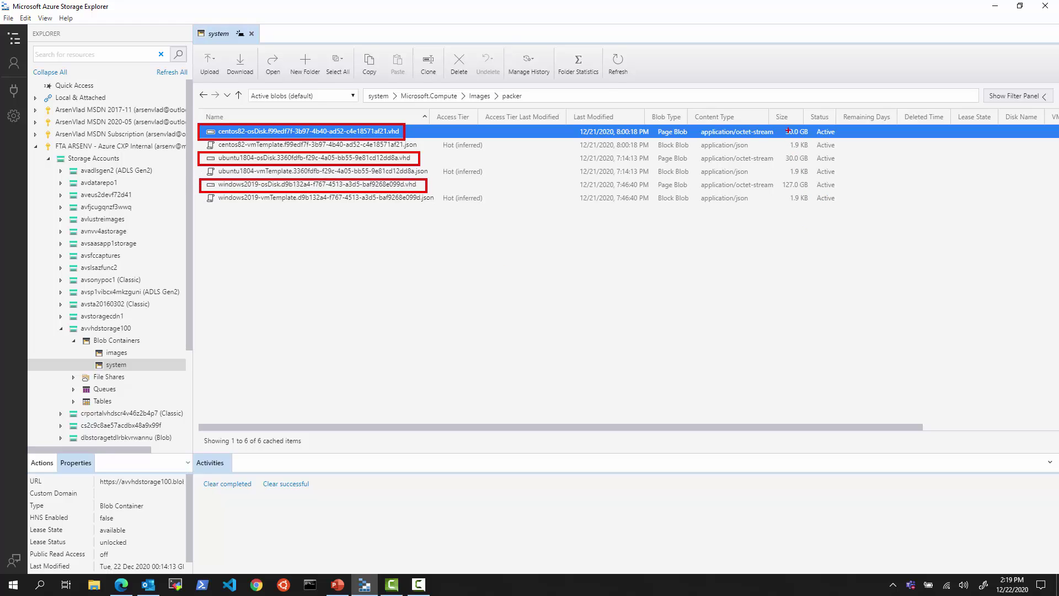
mouse_move(779, 181)
mouse_down()
mouse_move(809, 178)
mouse_move(778, 187)
mouse_up()
key(alt+Tab)
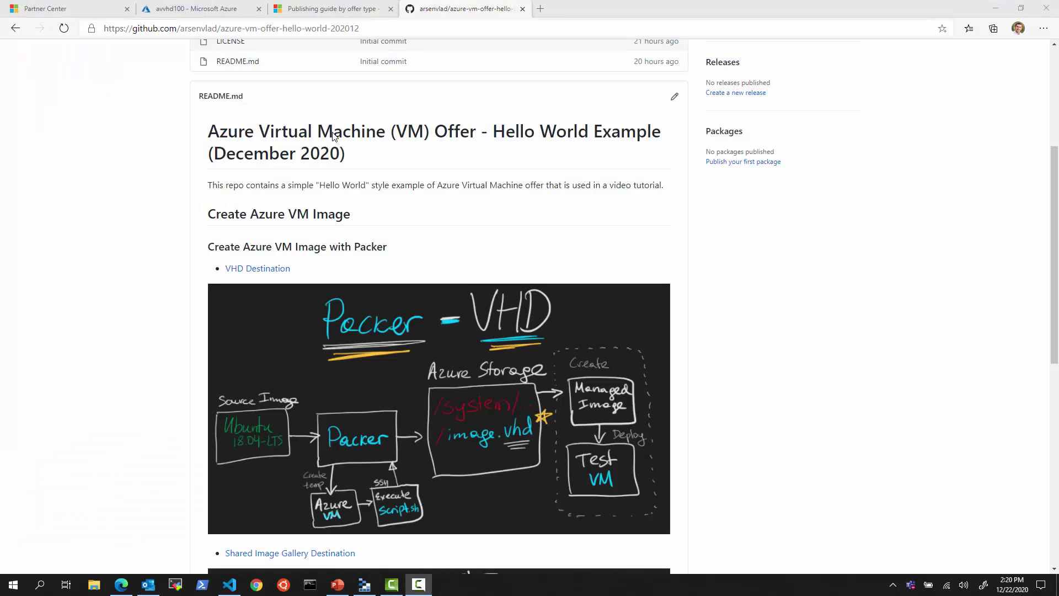
- On the Publishing guide by offer type page, highlight the Azure virtual machine offer type
click(309, 9)
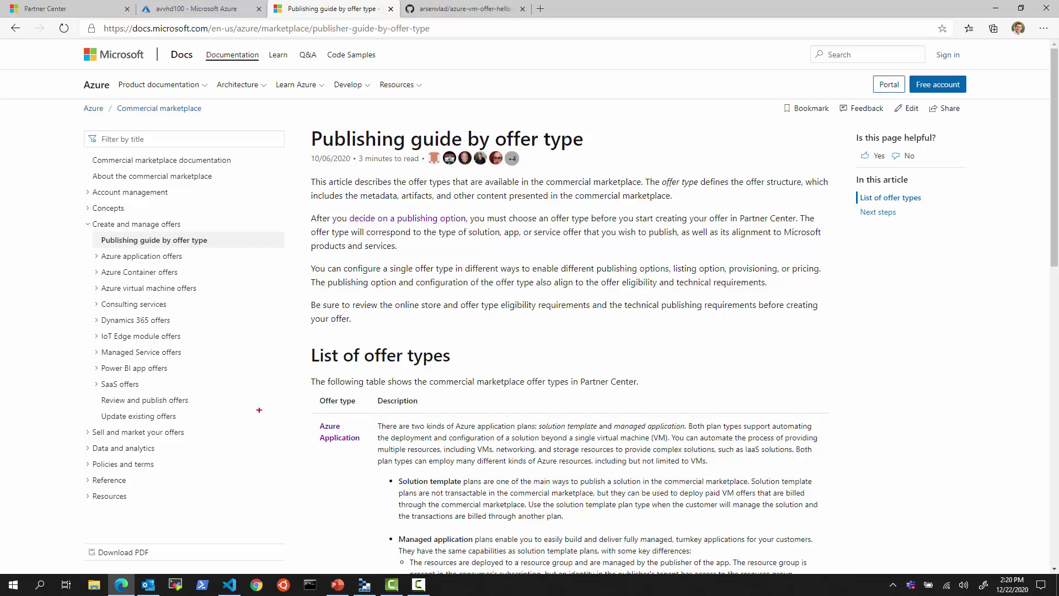
drag(95, 236, 221, 249)
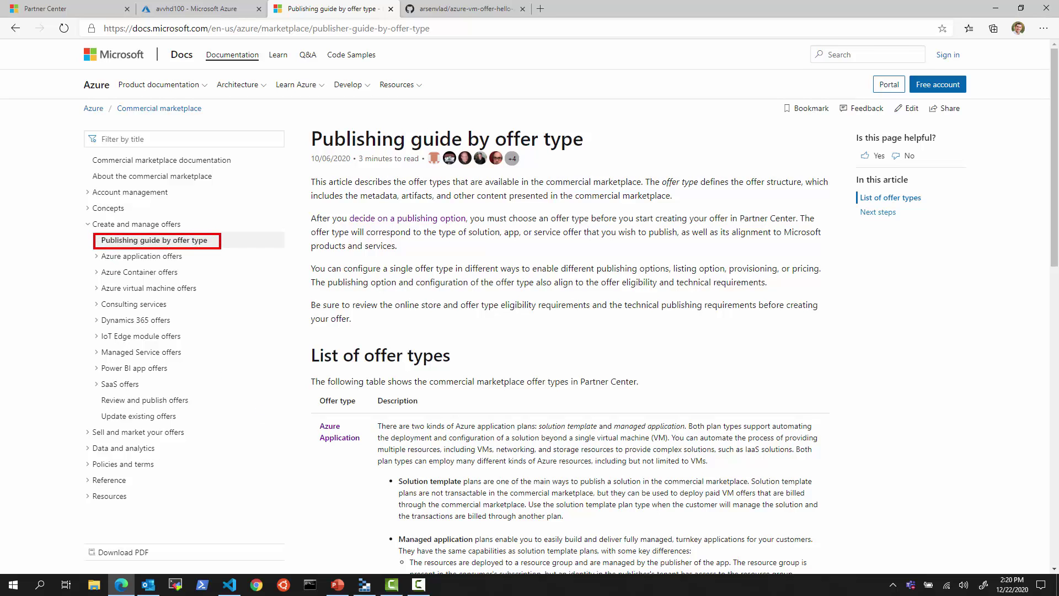
scroll(368, 334, down, 6)
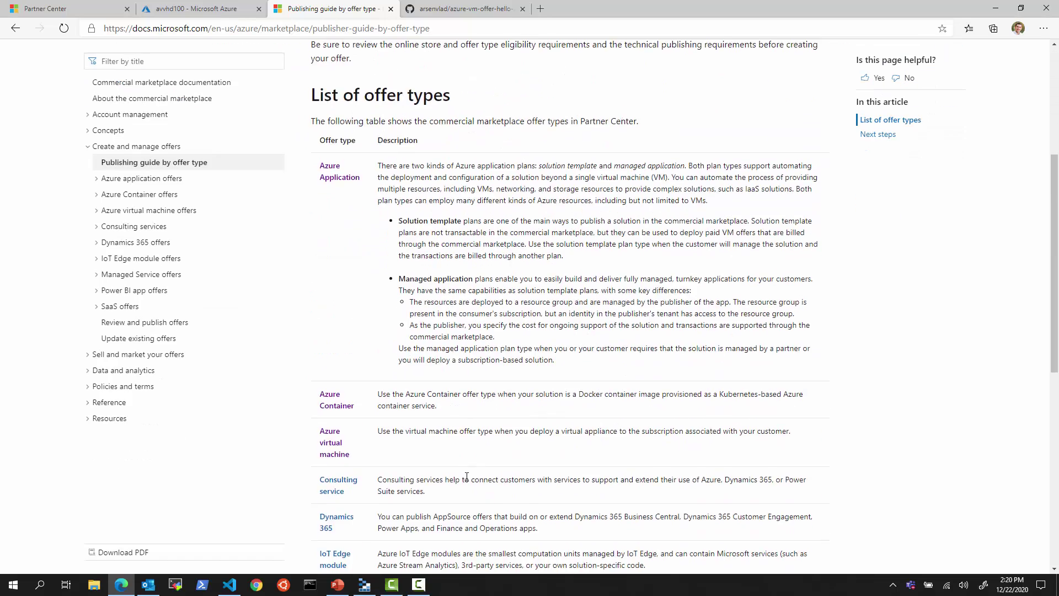
mouse_move(305, 318)
mouse_down()
mouse_move(358, 329)
mouse_move(373, 365)
mouse_up()
- Open the Azure virtual machine planning article and expand Create and publish a VM offer
click(339, 331)
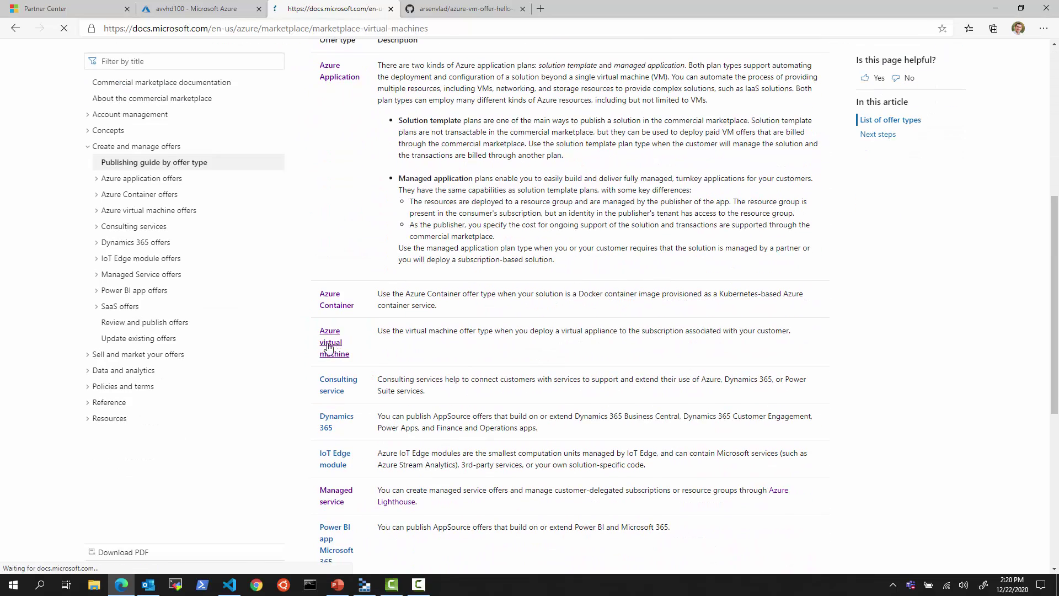
click(106, 321)
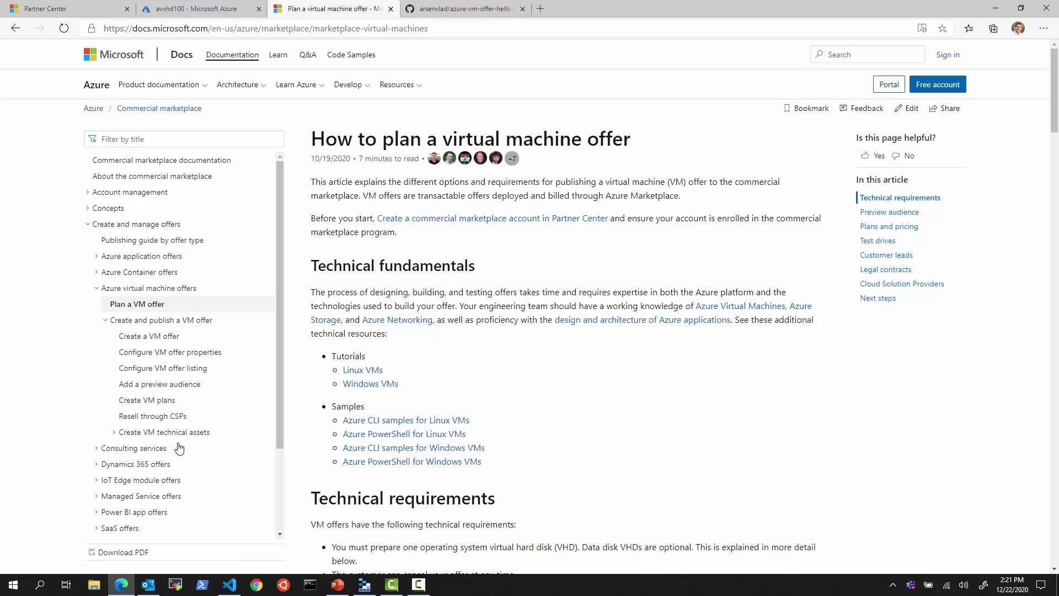
click(61, 10)
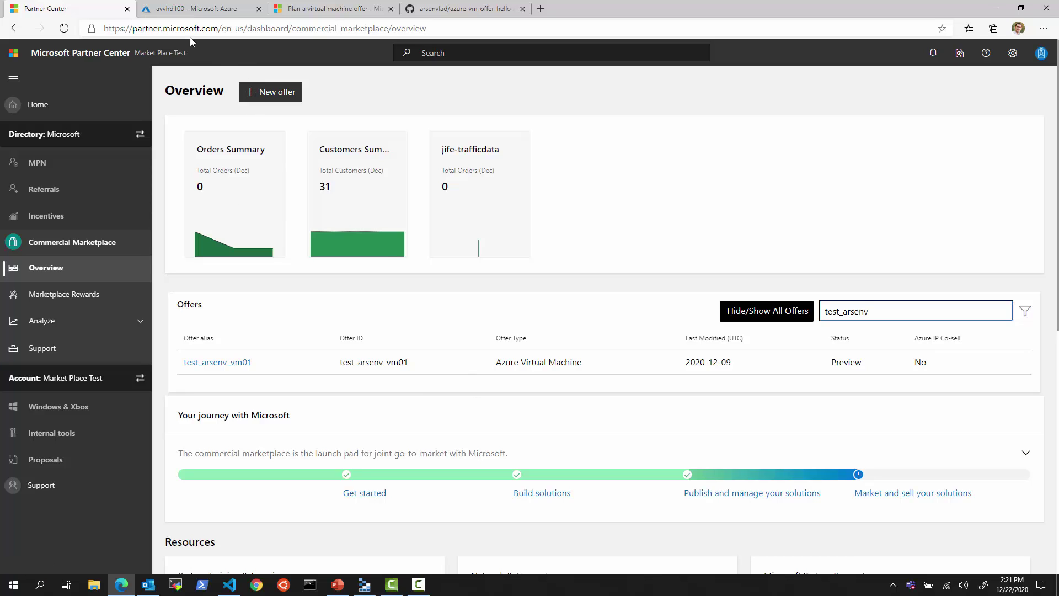
- Highlight the Partner Center address and start a new Azure Virtual Machine offer
drag(100, 19, 222, 39)
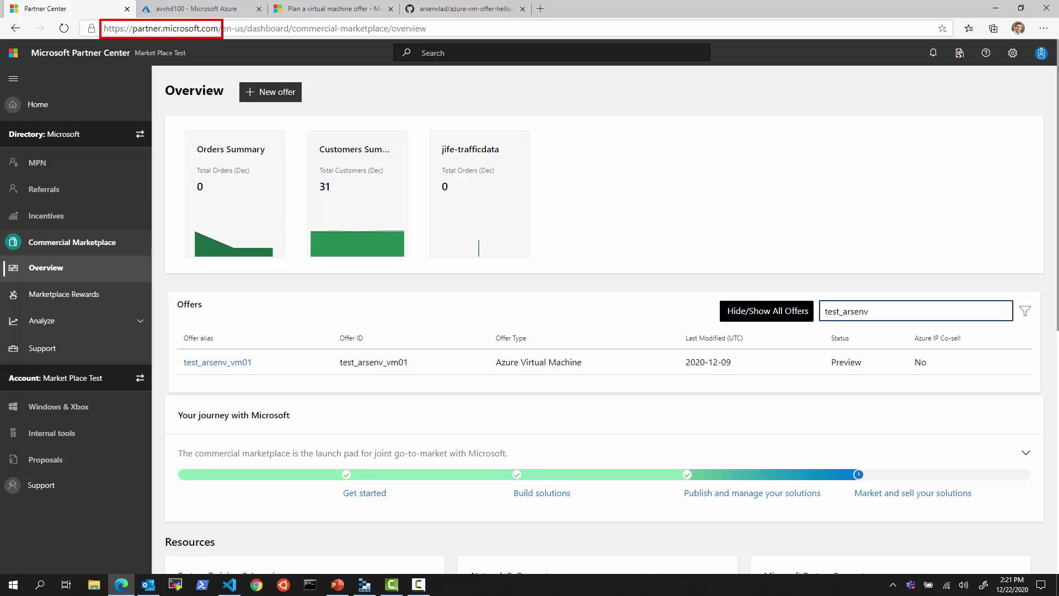
click(266, 94)
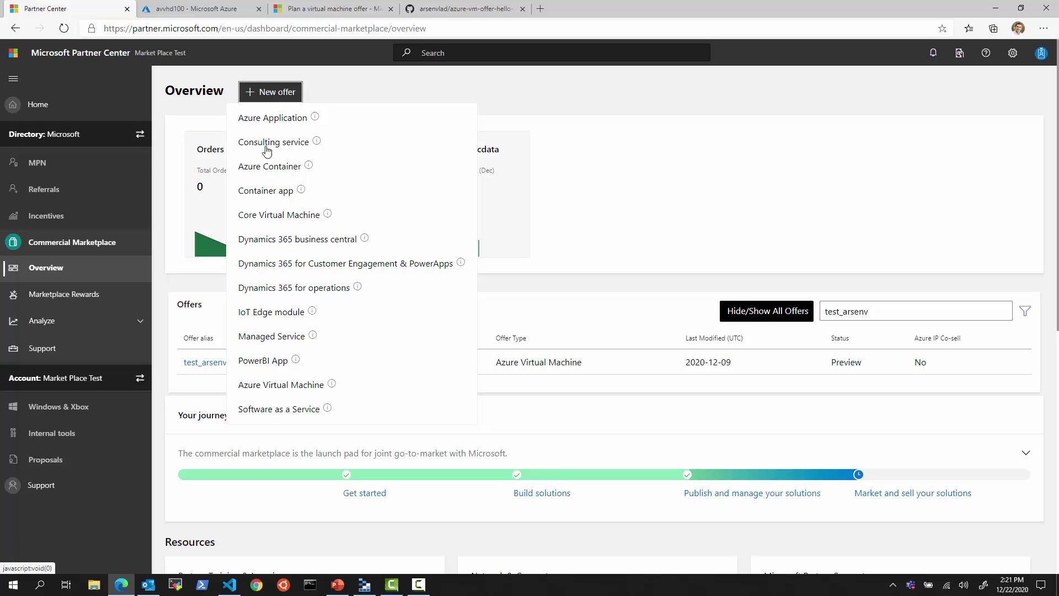
click(288, 385)
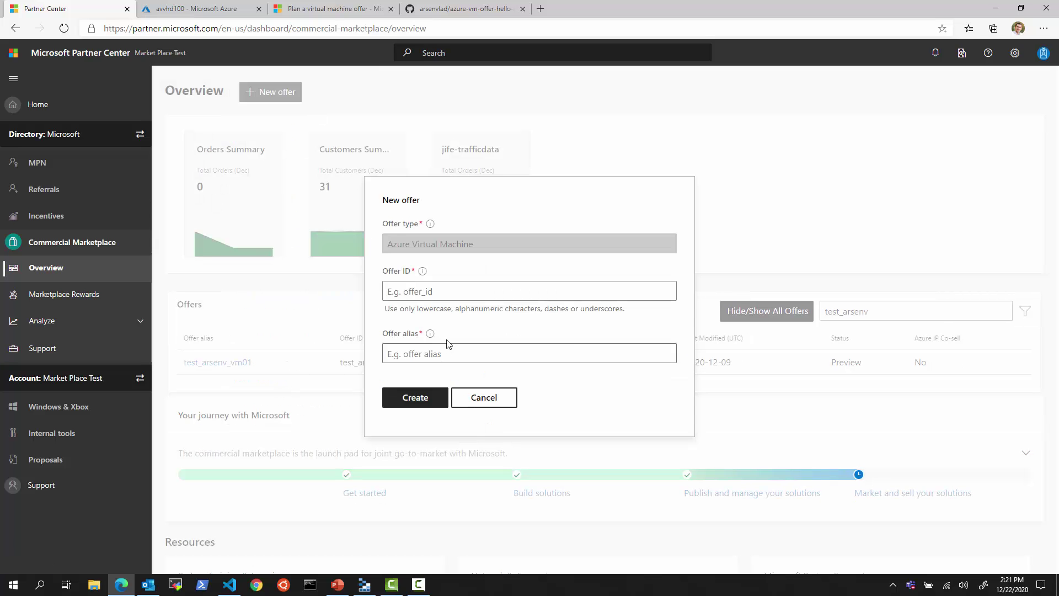
- Enter test_arsenv_vm02 as both Offer ID and Offer alias, then create the offer
click(448, 290)
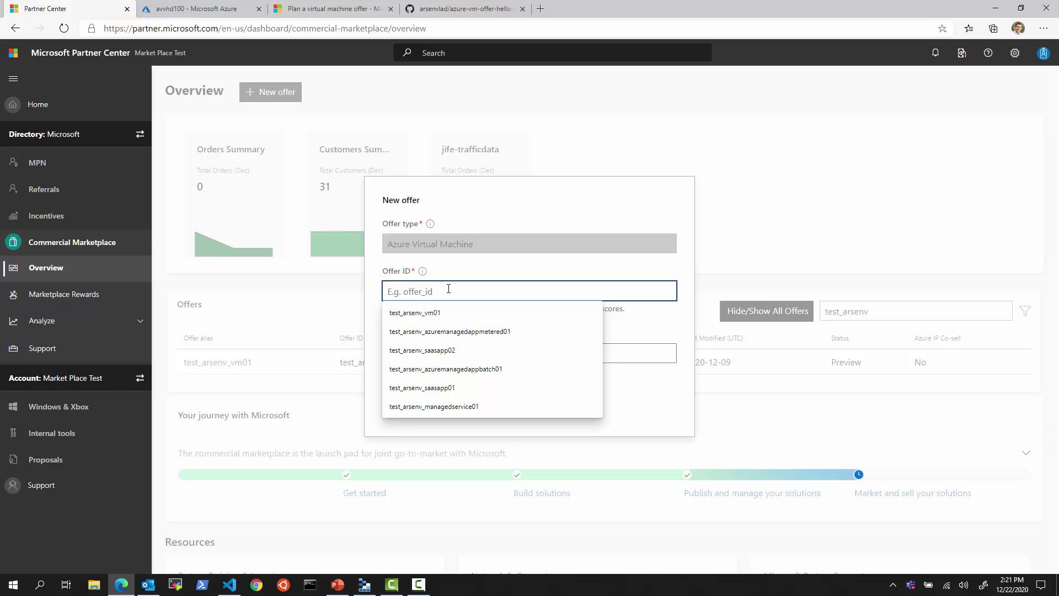
text(test_arsenv_vm02)
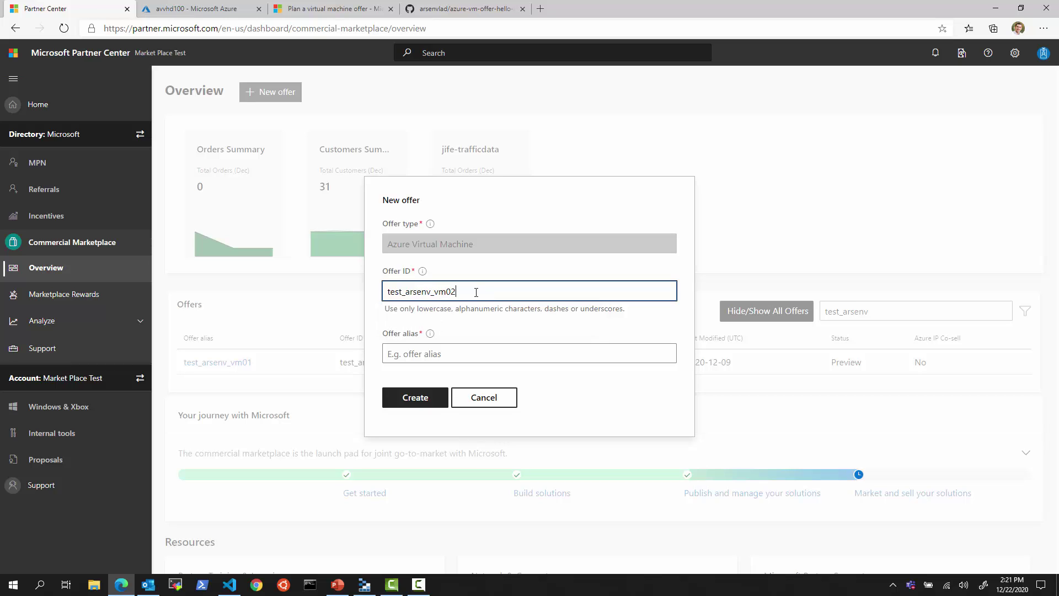
drag(476, 292, 374, 312)
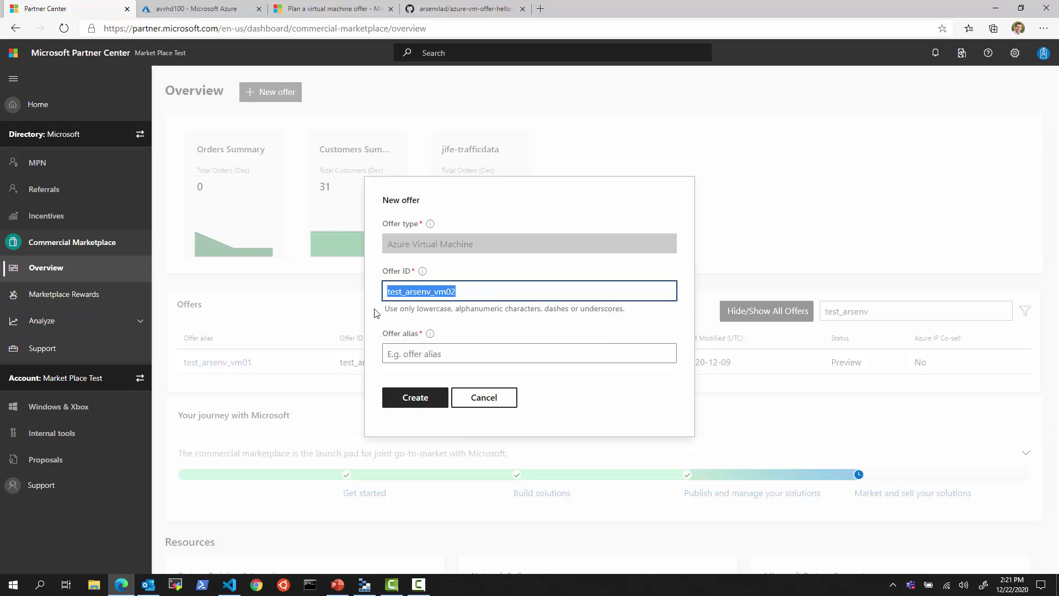
click(460, 353)
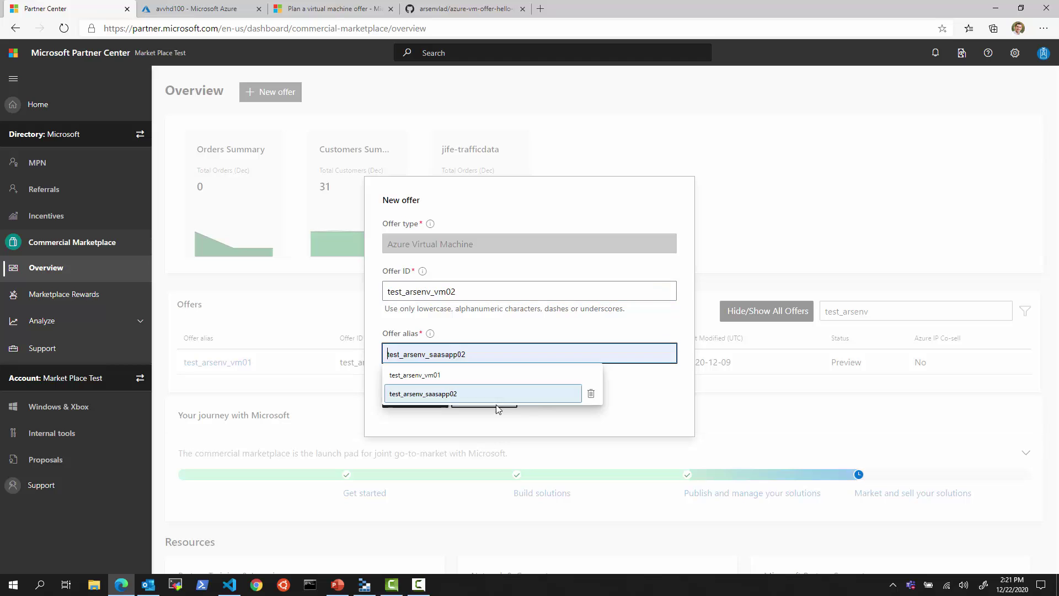
click(543, 396)
click(622, 387)
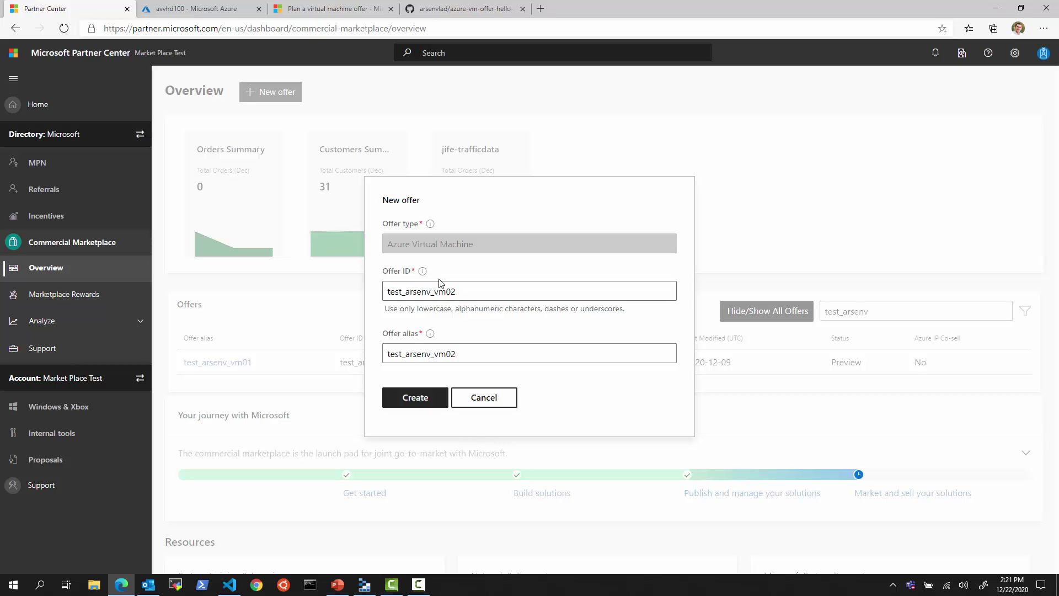
click(426, 403)
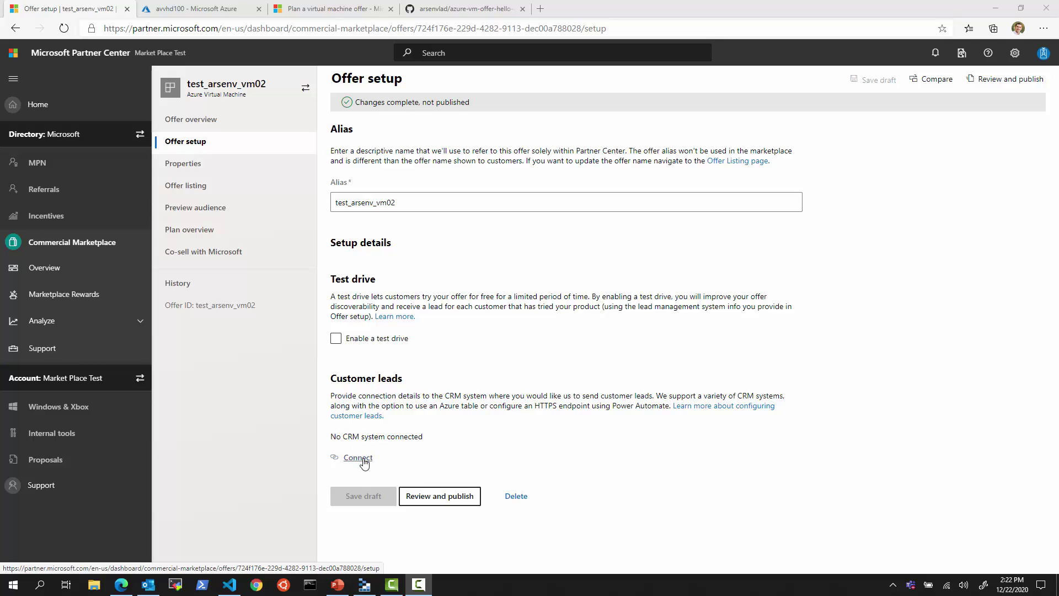
- Begin a customer-leads connection with Azure Table as the destination, then switch to the Azure portal
click(358, 458)
click(504, 315)
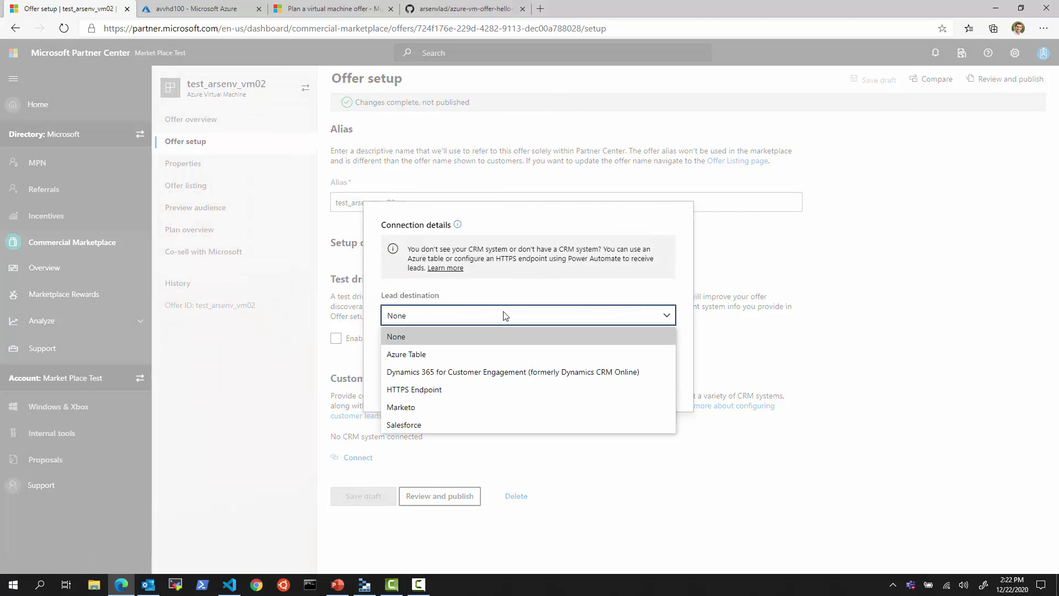
click(439, 355)
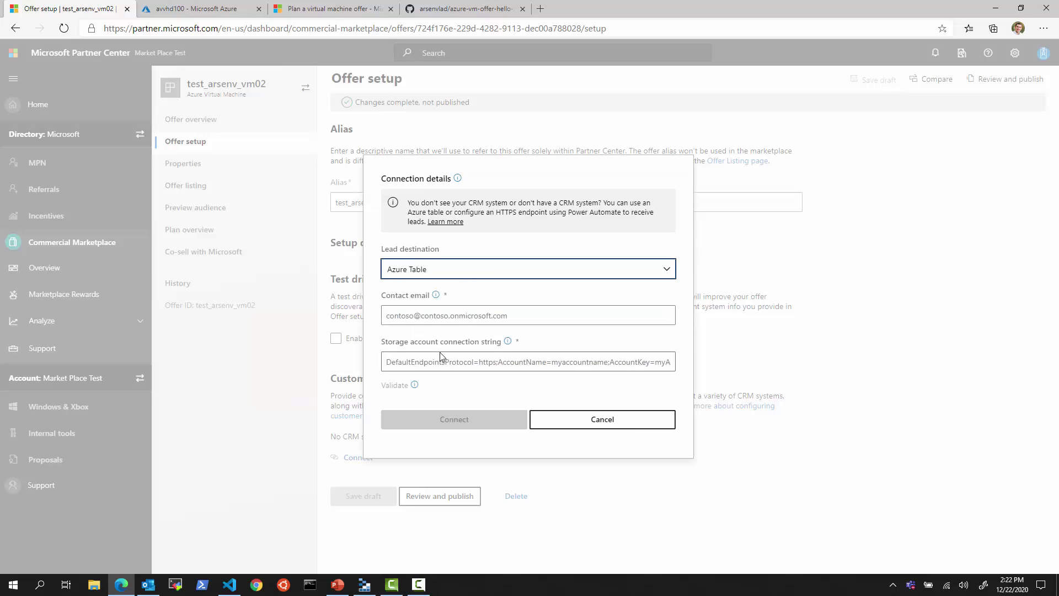
click(448, 319)
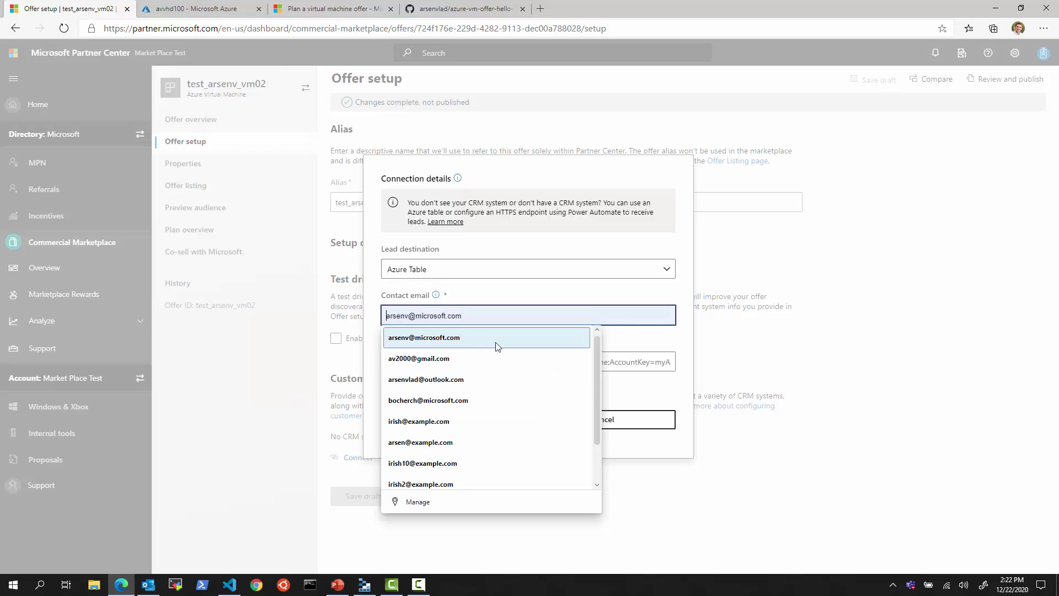
click(645, 348)
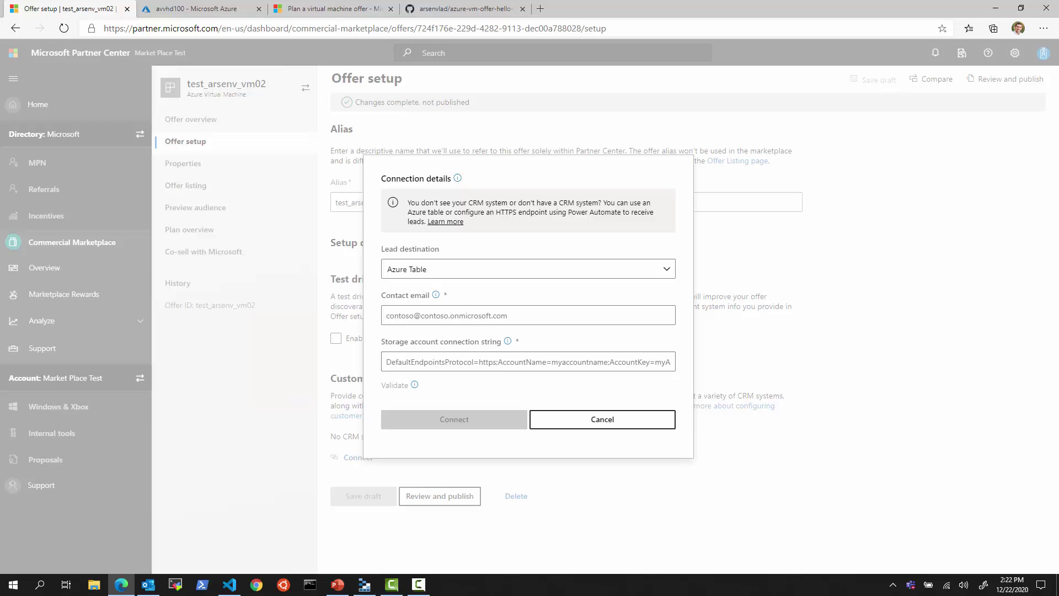
key(ctrl+Tab)
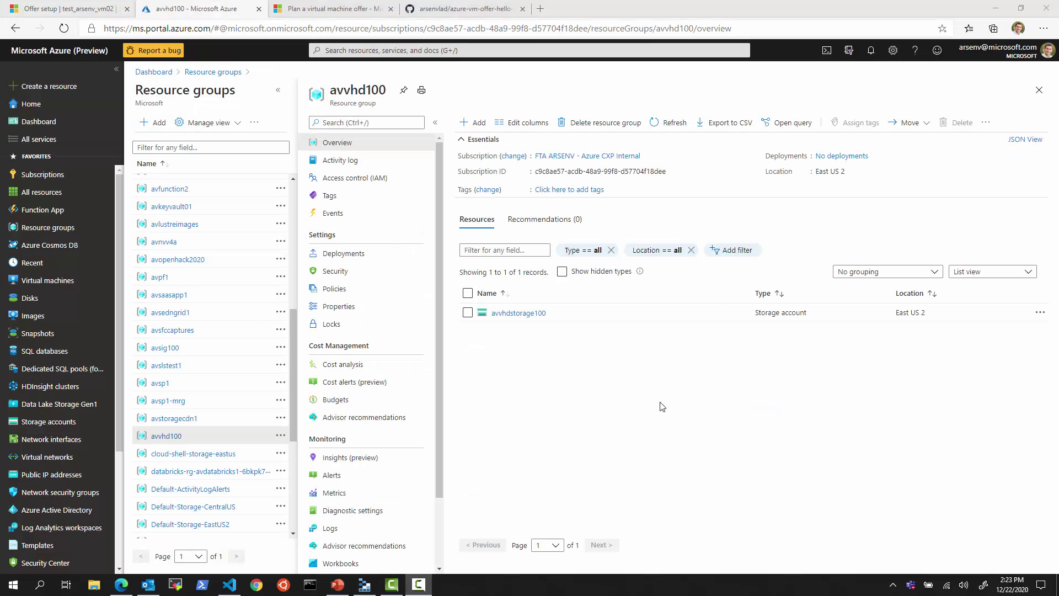
- Show avvhdstorage100's access keys and copy the key1 connection string
click(531, 318)
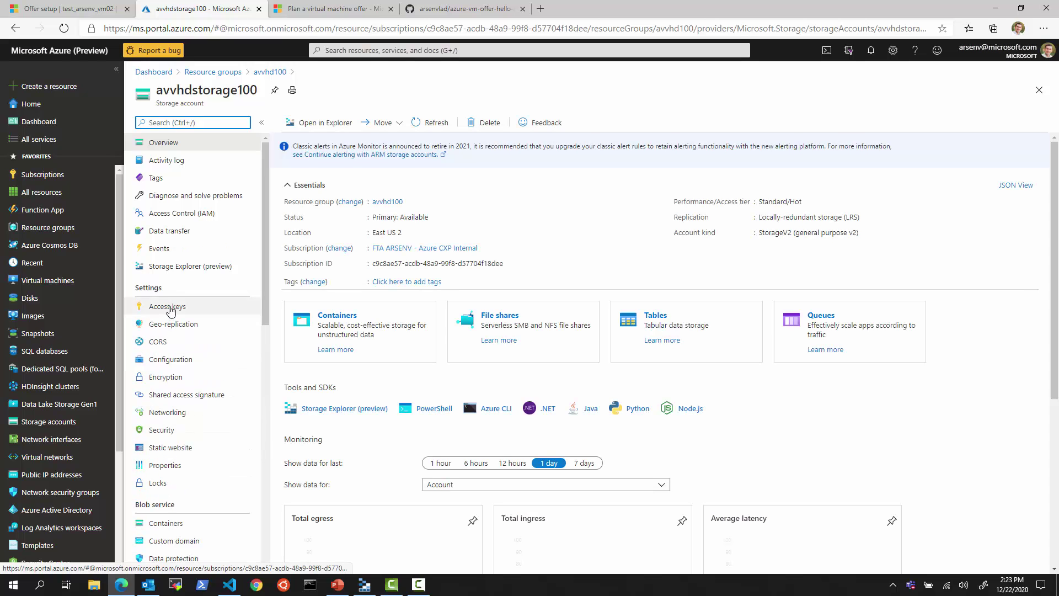
click(172, 307)
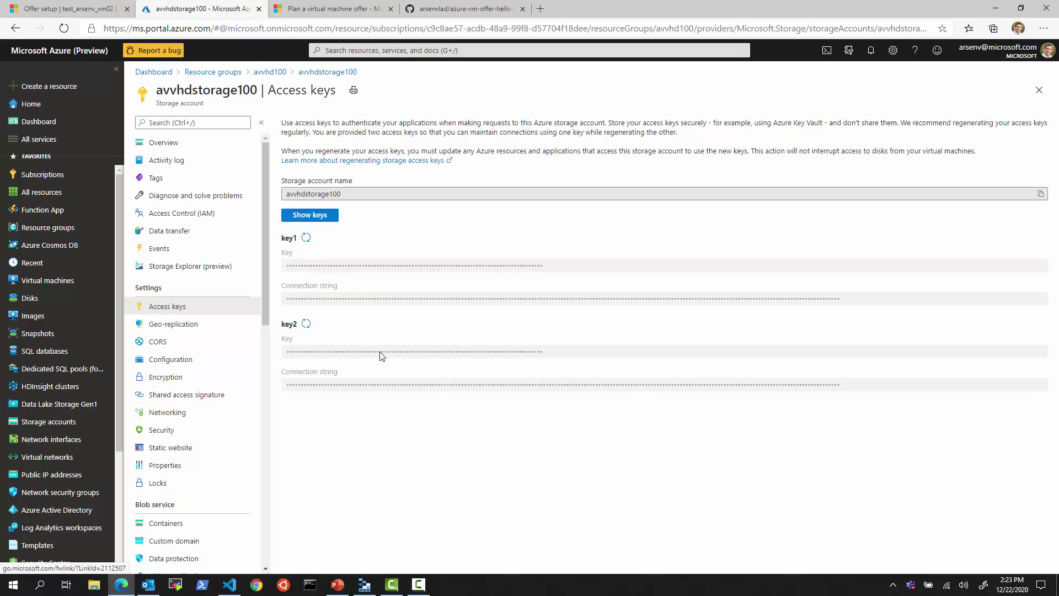
click(316, 218)
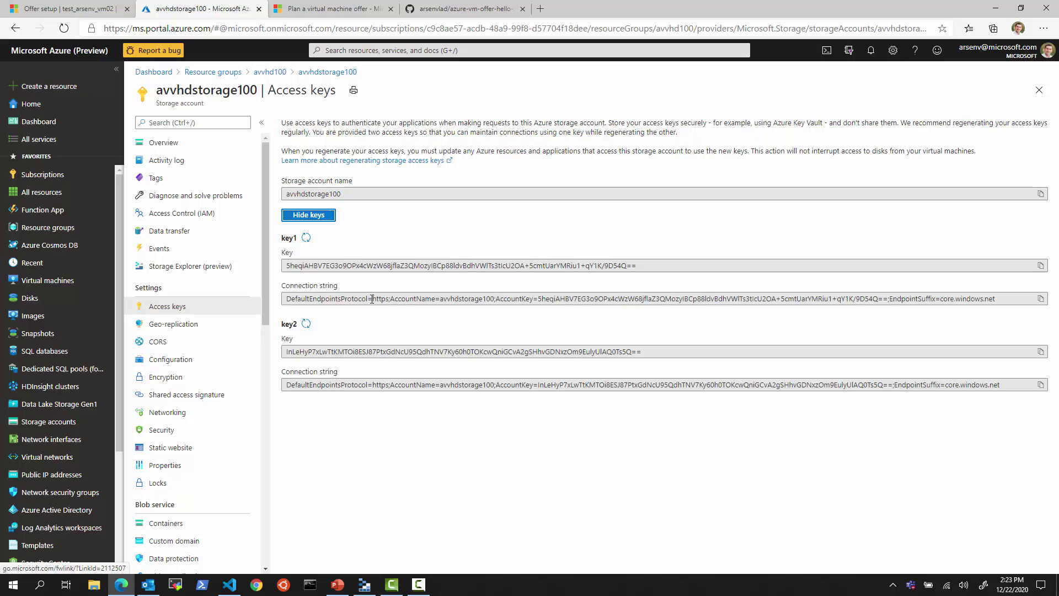
click(382, 300)
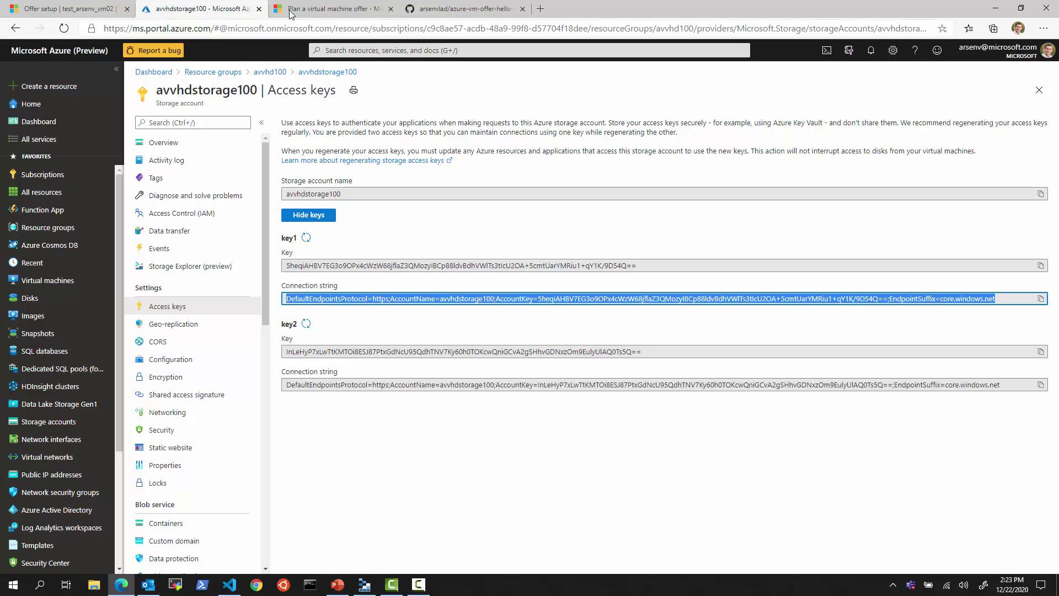
click(361, 5)
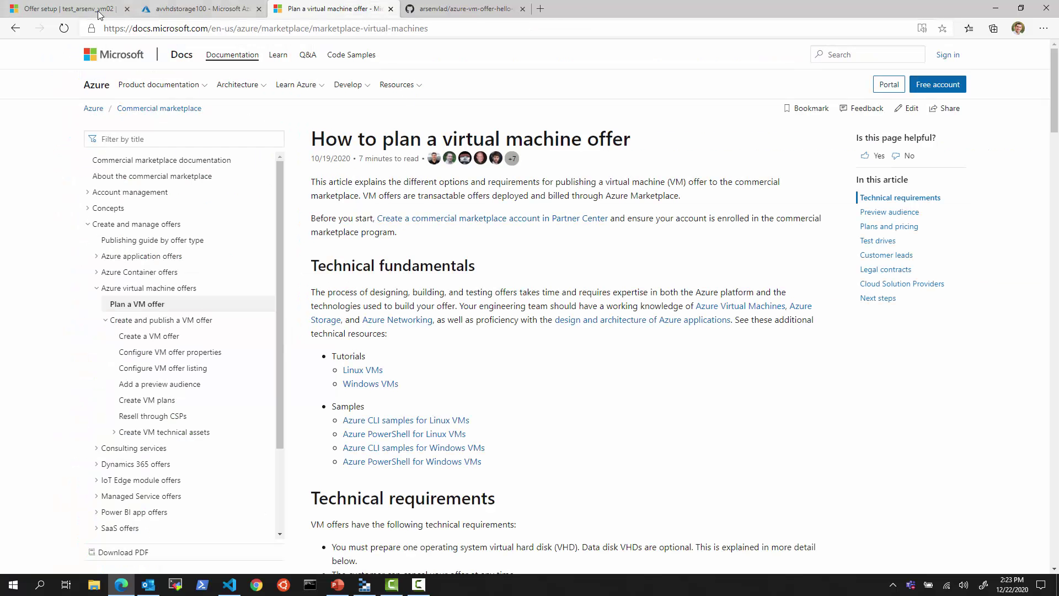
- Paste the storage connection string and enter the contact email in the lead connection details
click(82, 9)
click(435, 362)
key(ctrl+v)
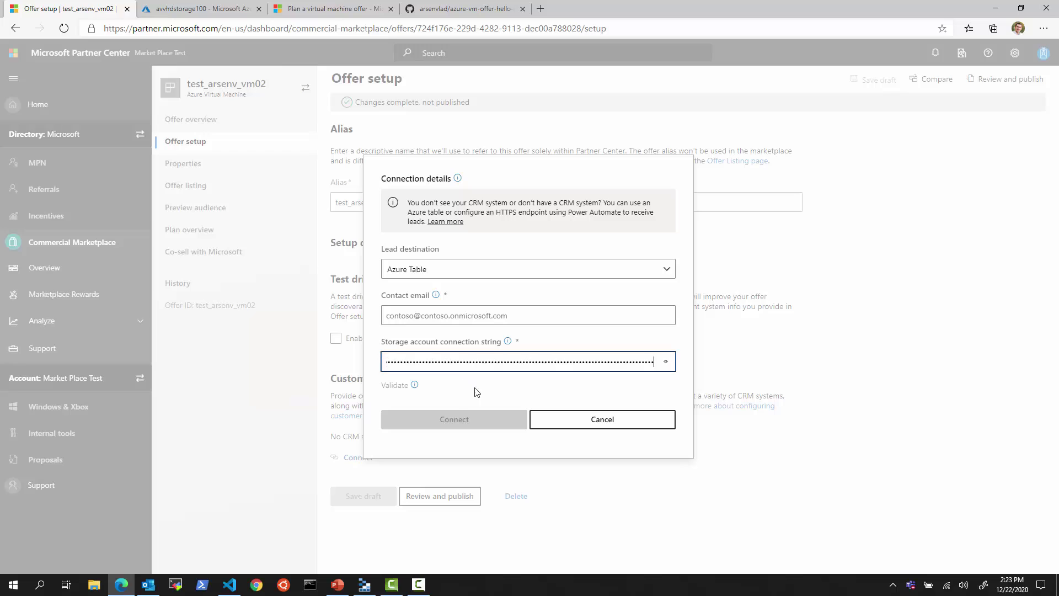
click(441, 316)
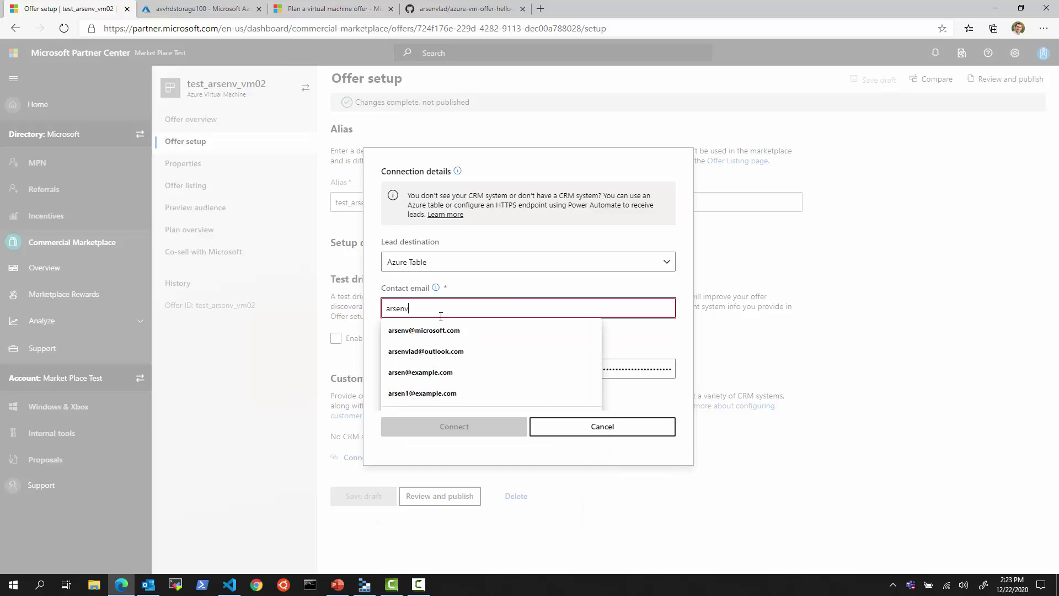
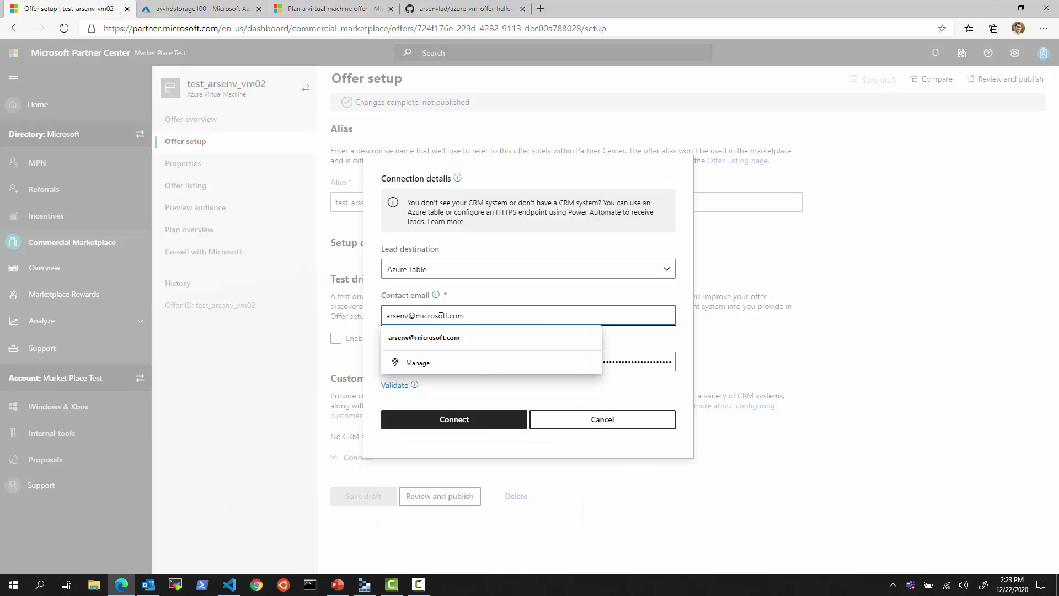
- Validate and connect the Azure Table lead destination, then save the offer setup draft
click(402, 386)
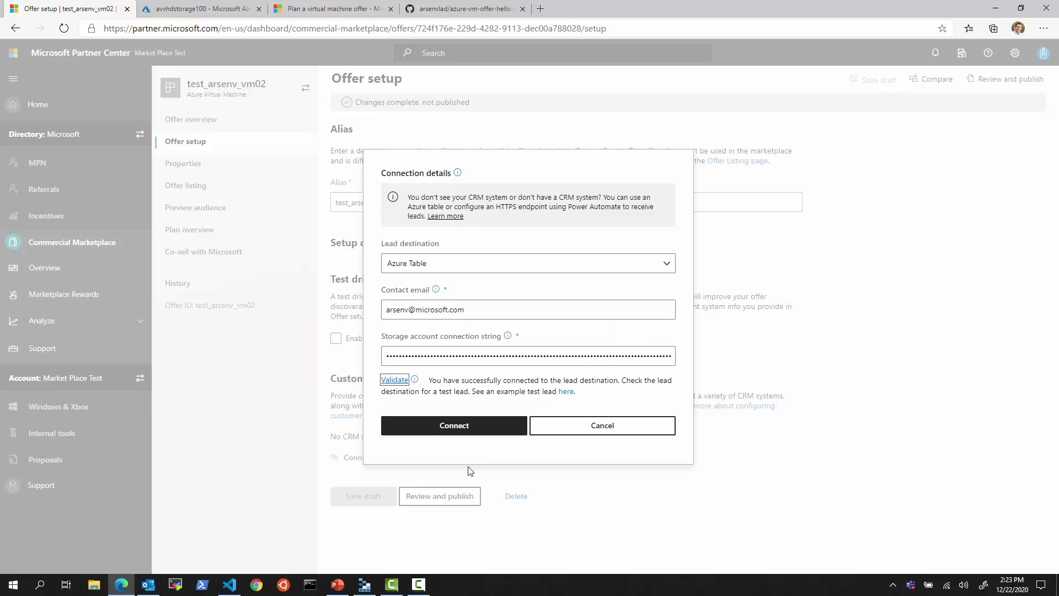
click(458, 426)
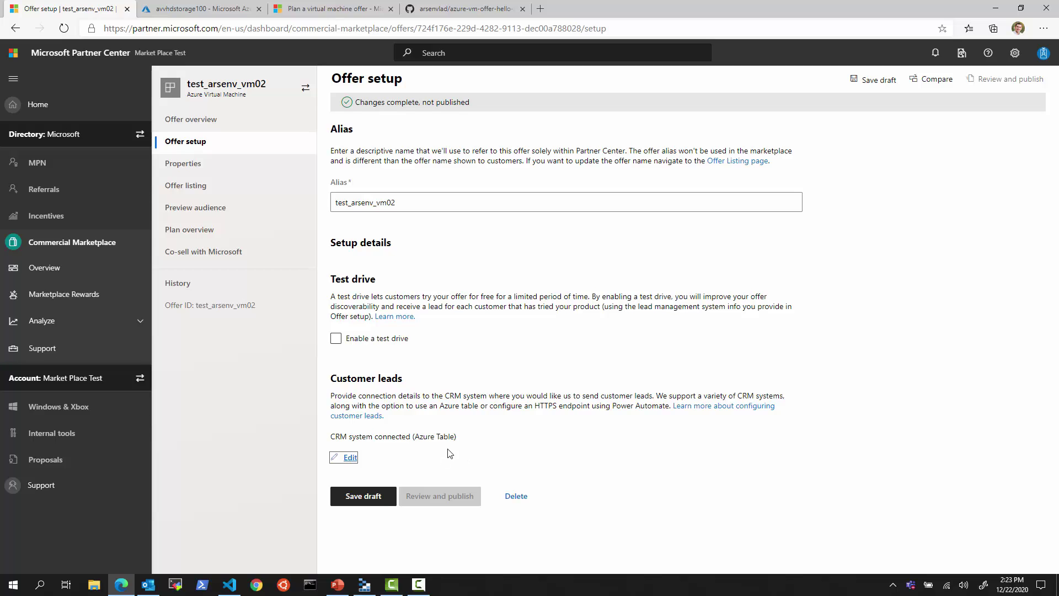
click(364, 499)
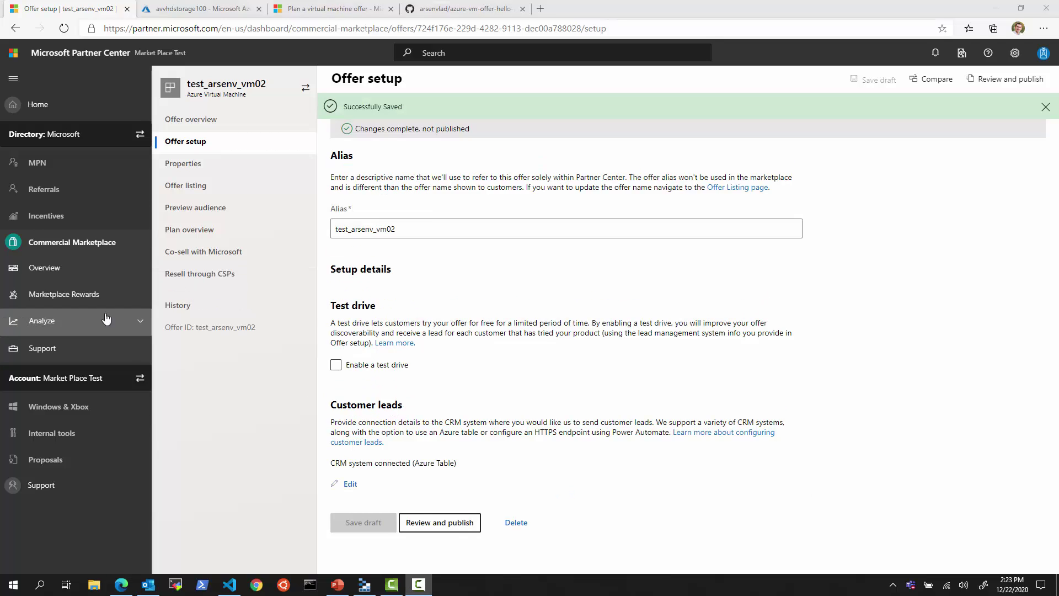
click(188, 165)
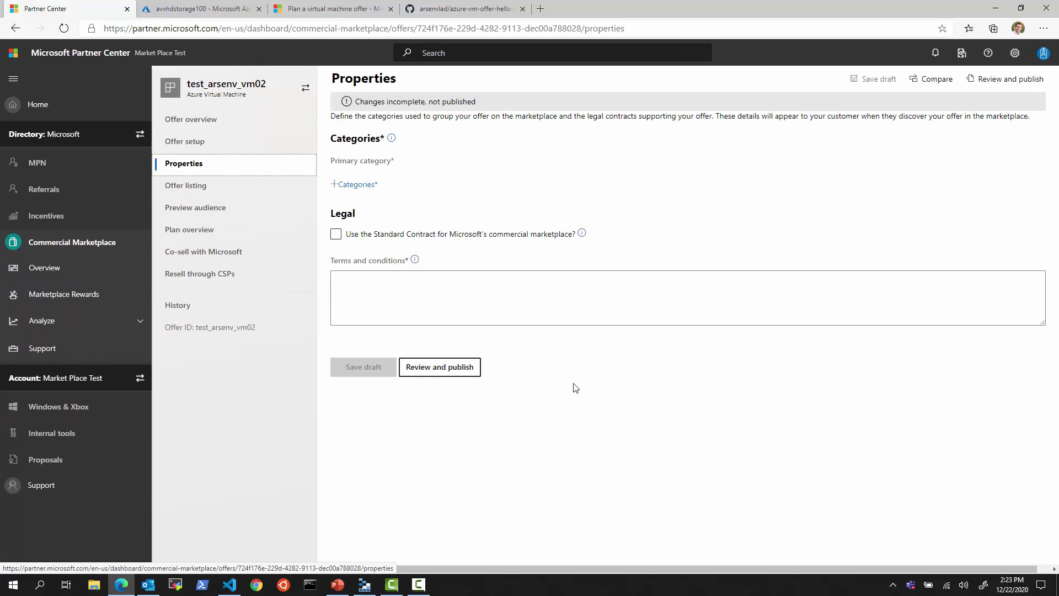
- Add Compute and IT & Management Tools categories, accept the Standard Contract, and save the draft
click(357, 185)
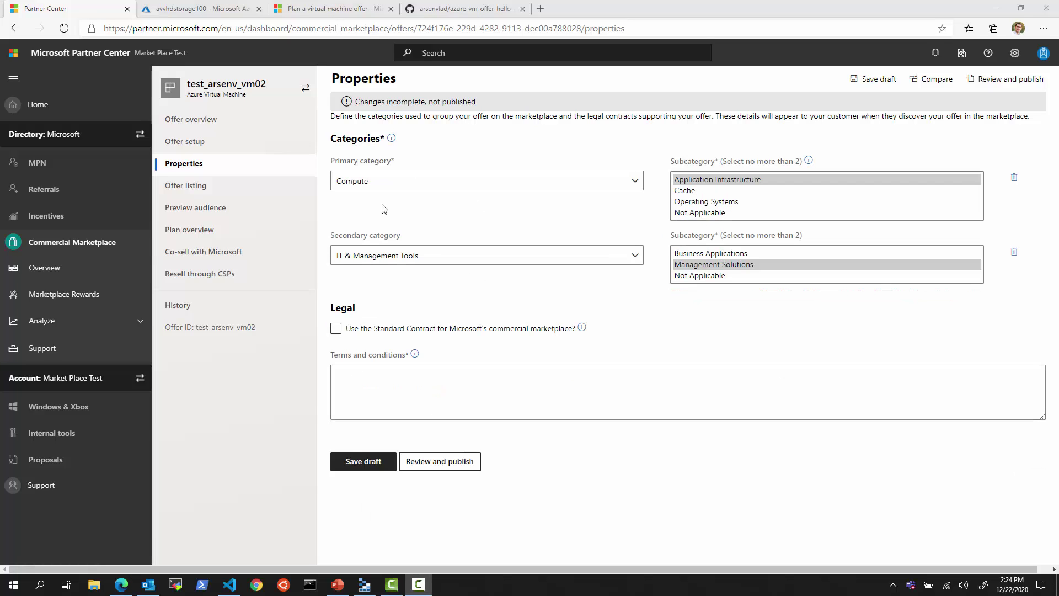
click(336, 330)
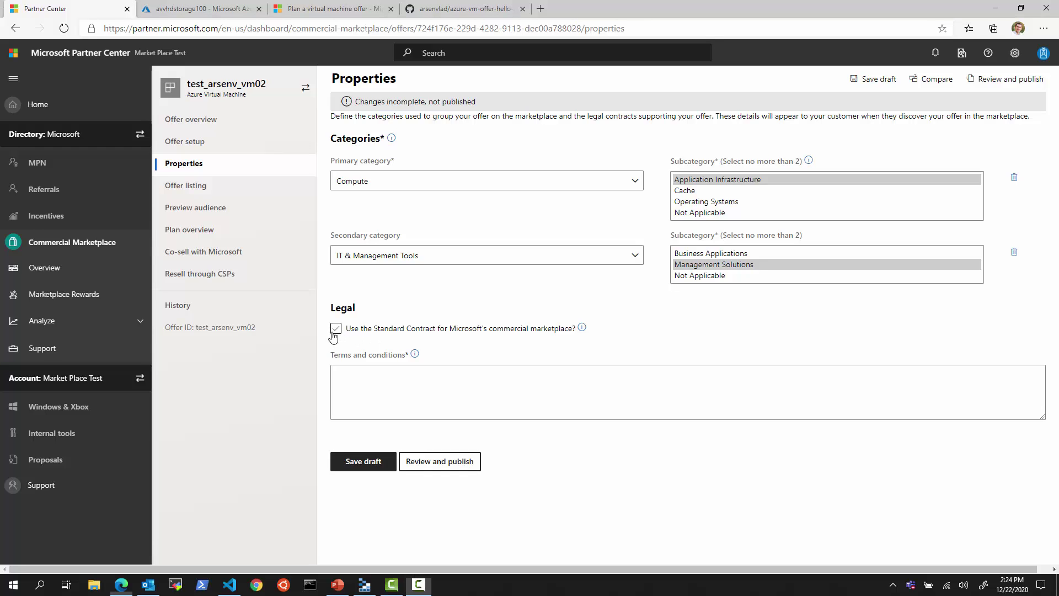
click(334, 330)
click(475, 347)
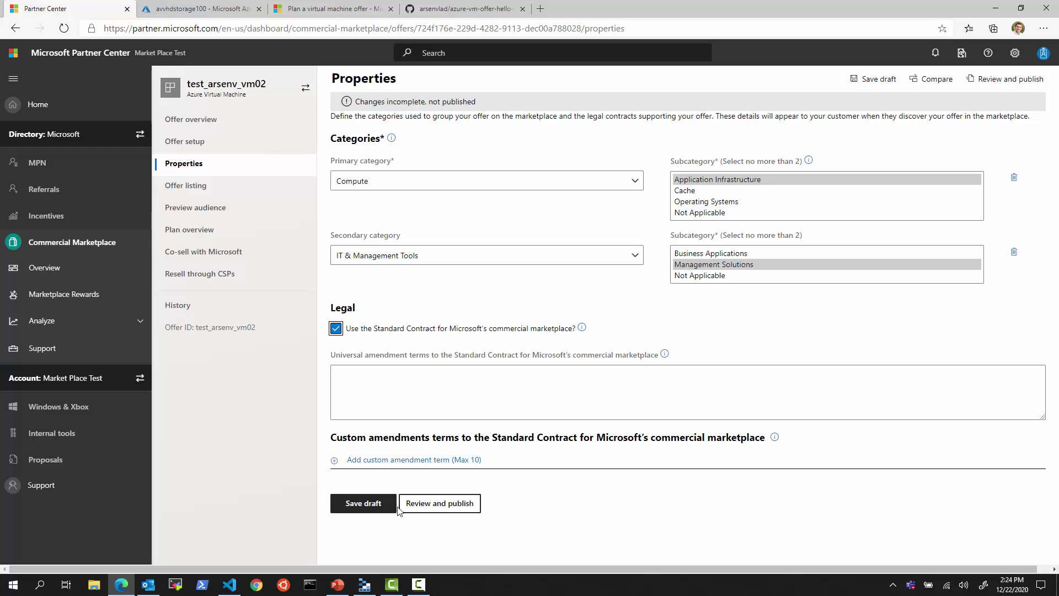
click(378, 502)
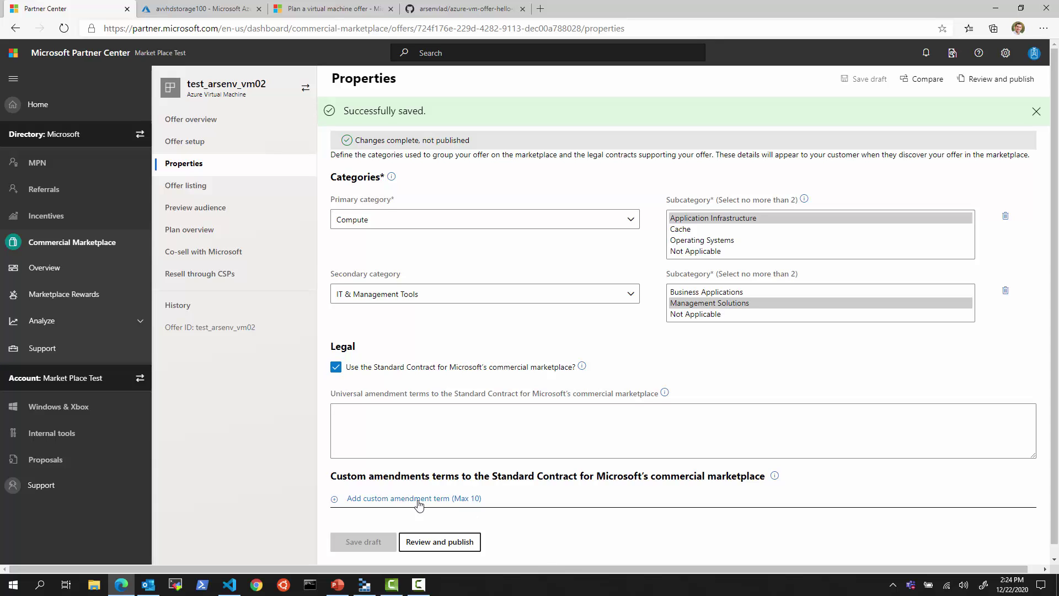
click(188, 187)
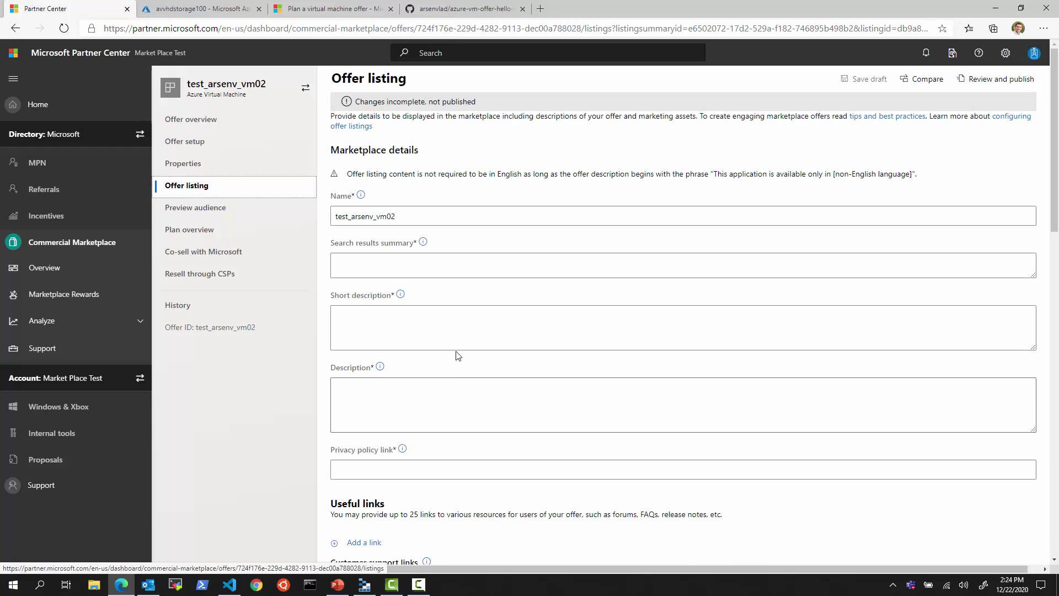
- Set the search results summary to 'search results' plus the offer name, and use the Microsoft privacy policy URL
double_click(417, 217)
key(ctrl+c)
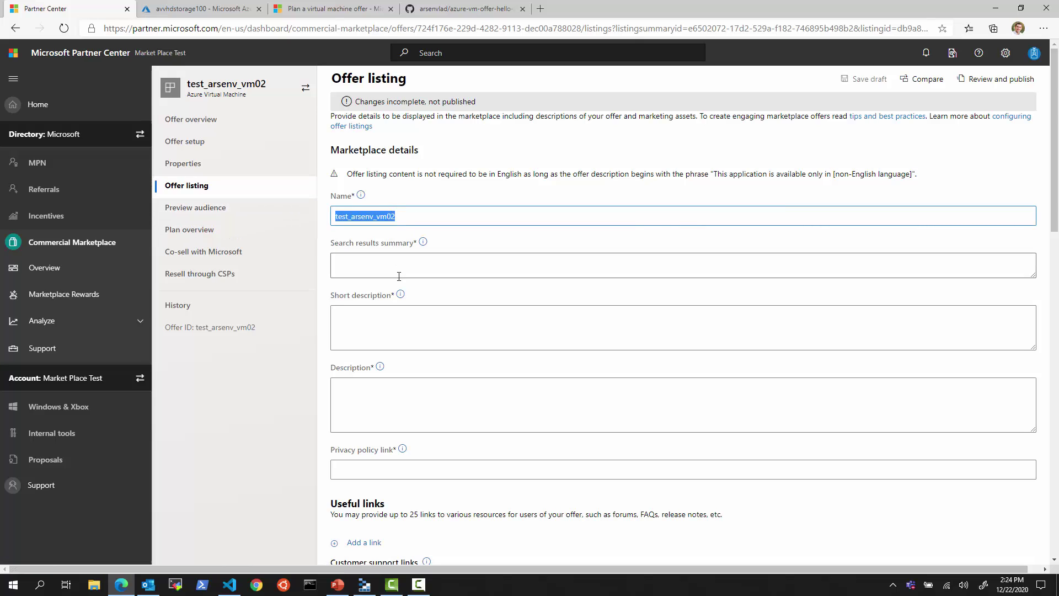
click(397, 266)
text(search res)
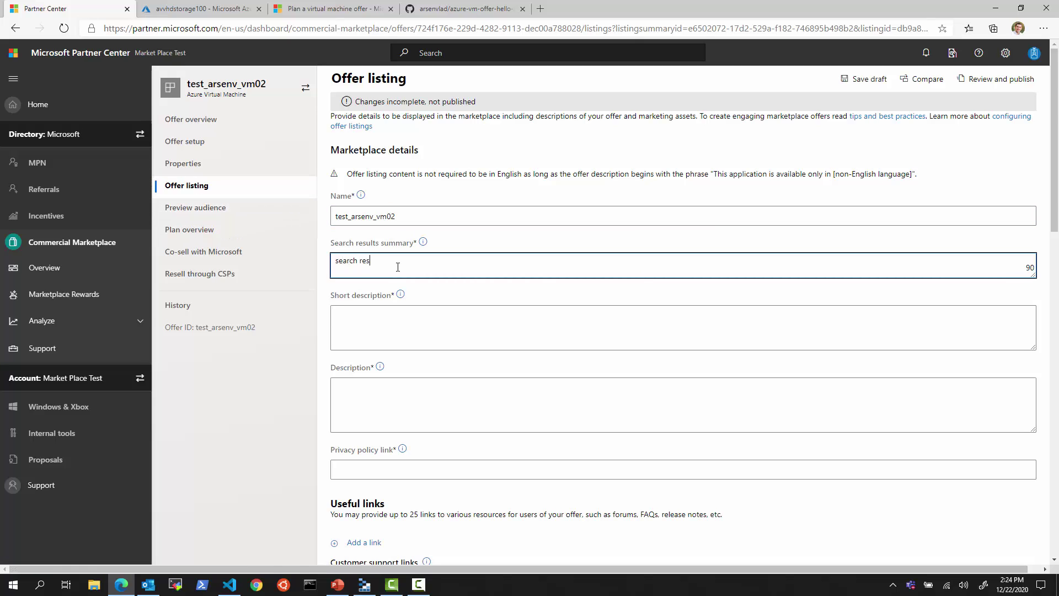
text(ults)
key(ctrl+v)
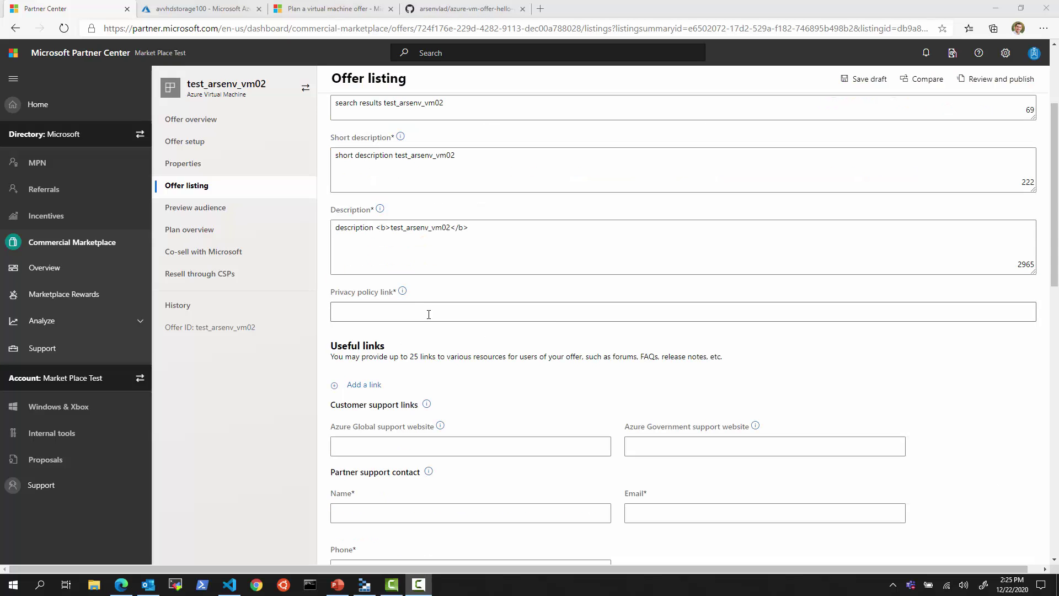
click(424, 313)
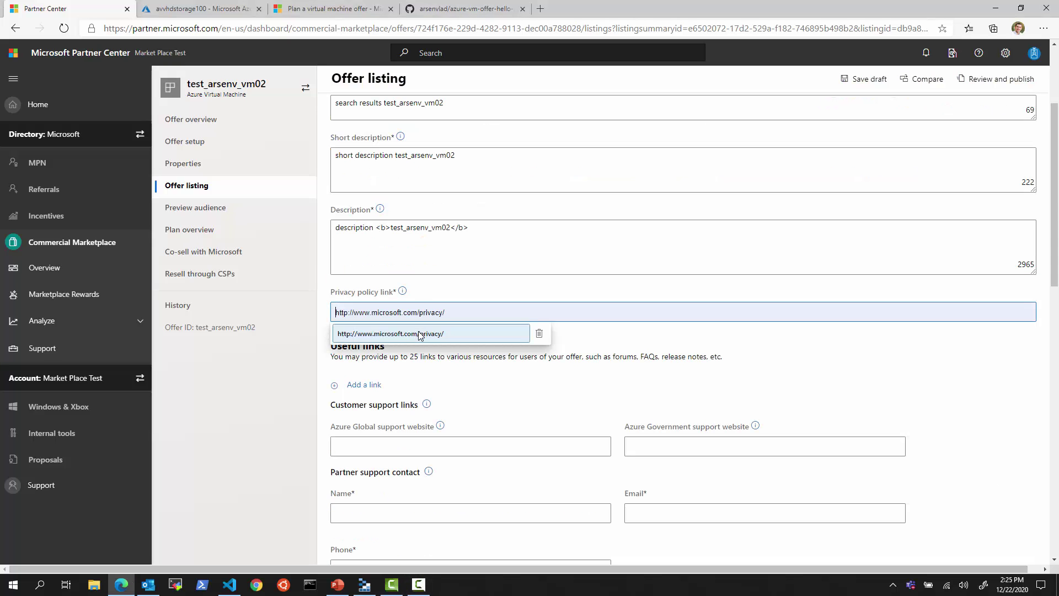
click(424, 333)
- Add a useful link named Microsoft.com with its https address
click(363, 385)
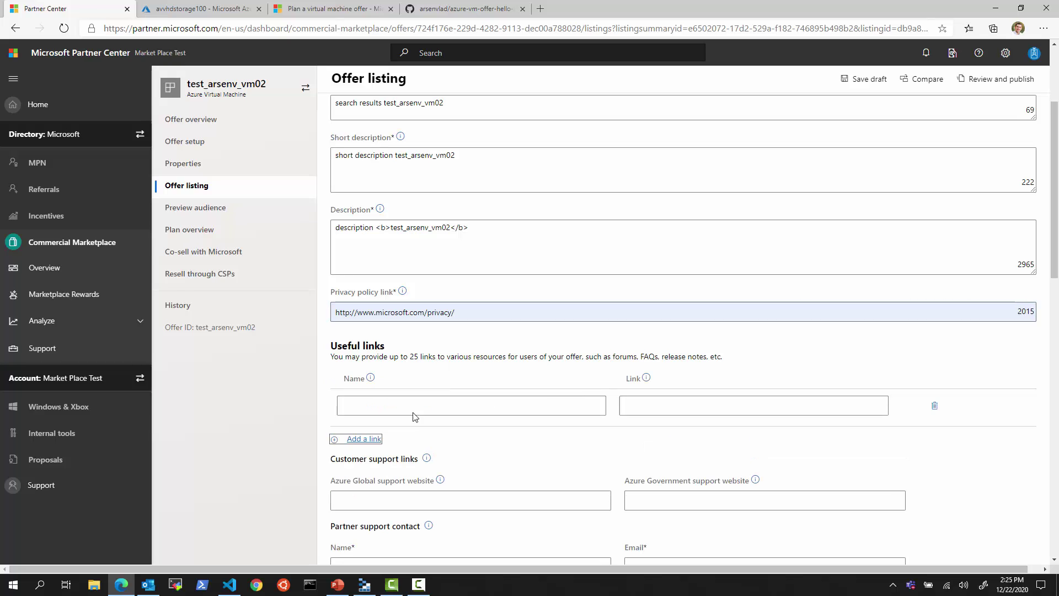
click(411, 406)
text(Microsoft.c)
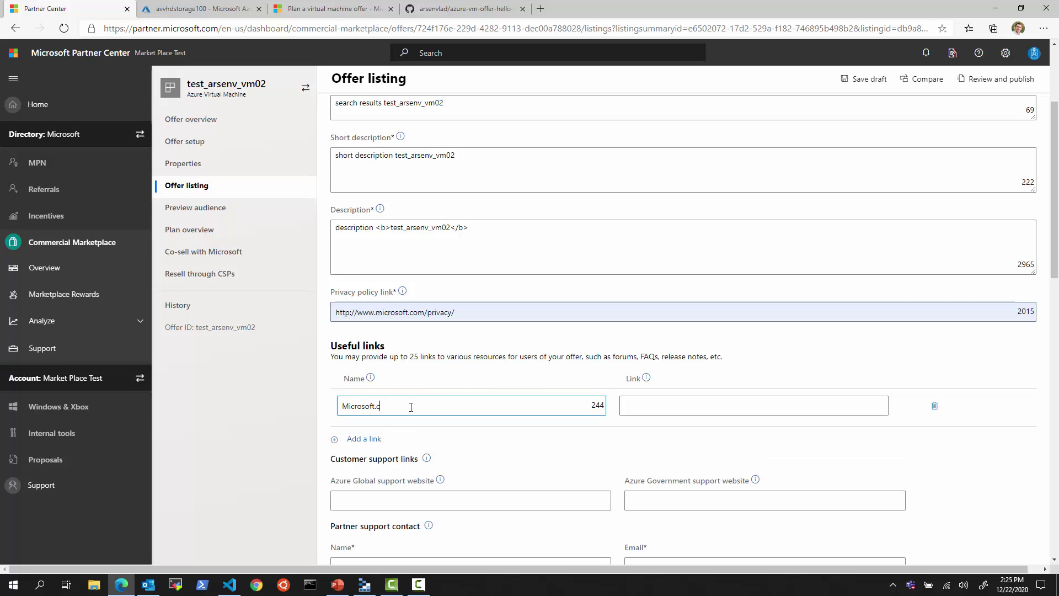
text(om)
key(Tab)
text(https:)
key(BackSpace)
text(s:/)
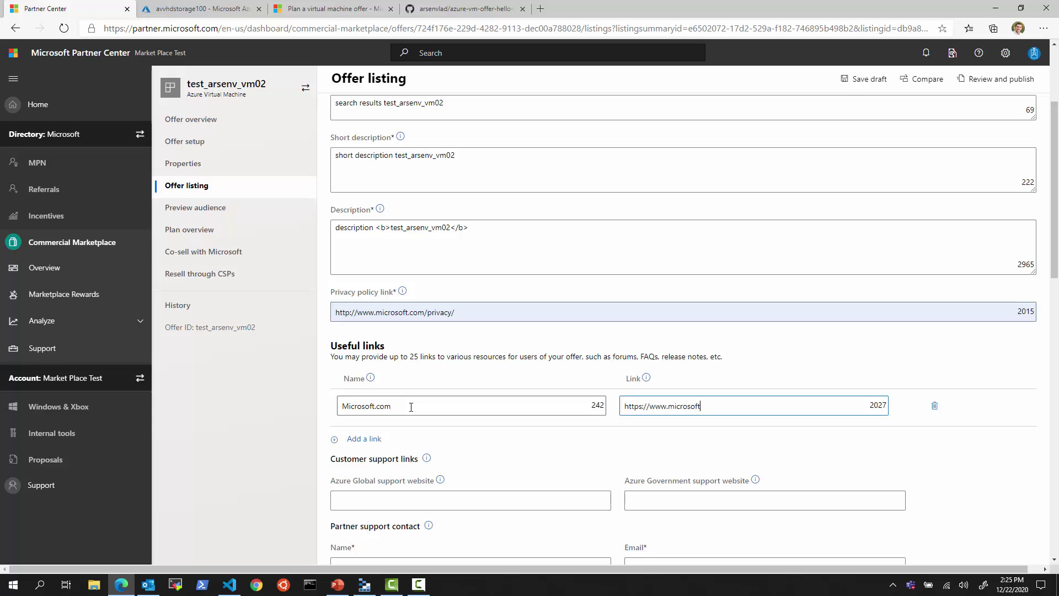
scroll(443, 442, down, 3)
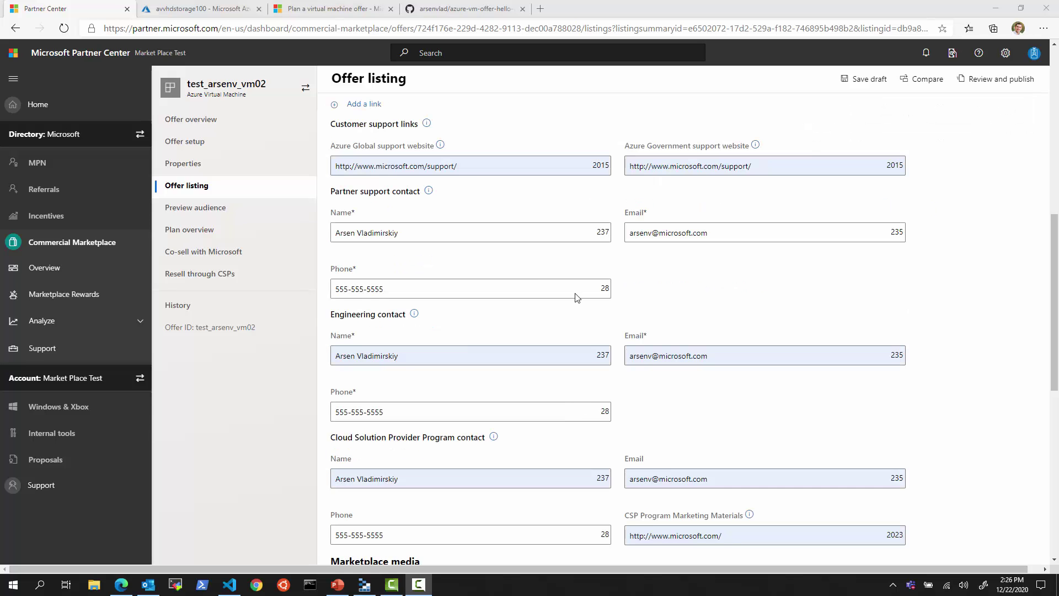
scroll(489, 225, down, 4)
- Upload 216x216.png as the large logo and screenshot1_1280x720.png as the listing screenshot
scroll(497, 223, down, 2)
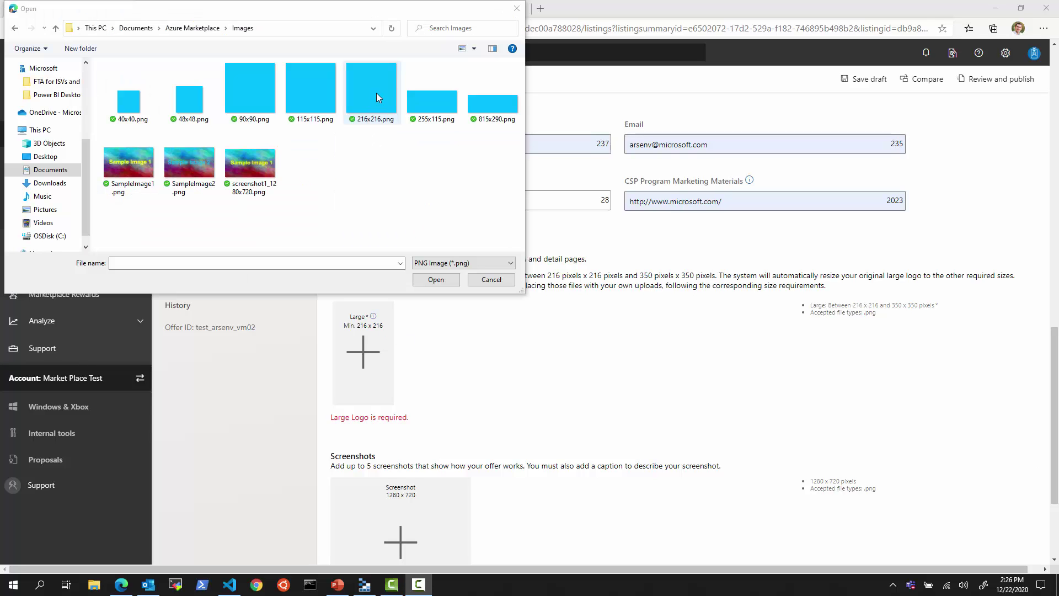
double_click(375, 97)
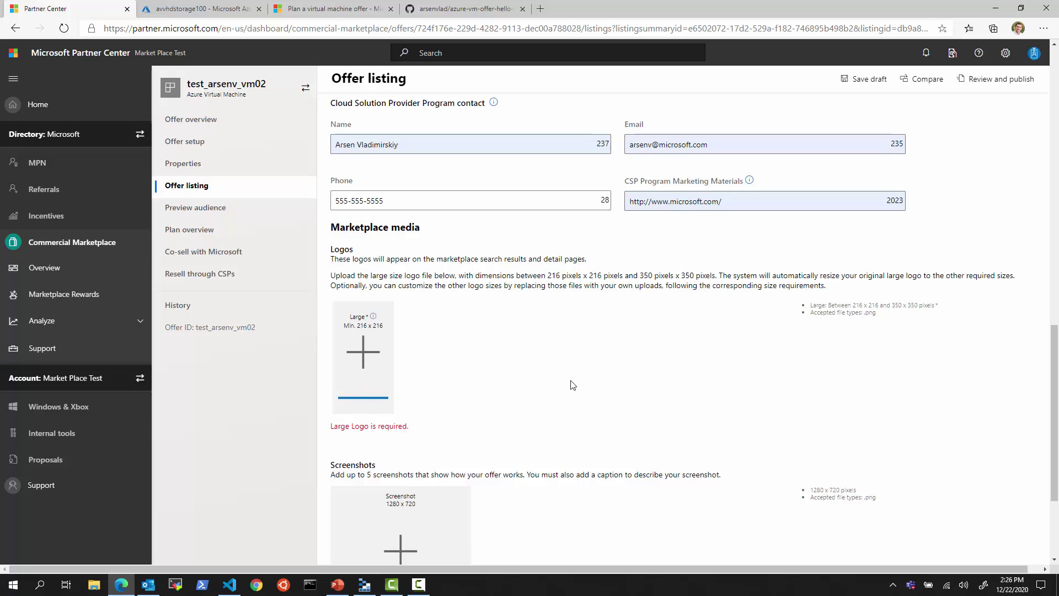
scroll(568, 376, down, 3)
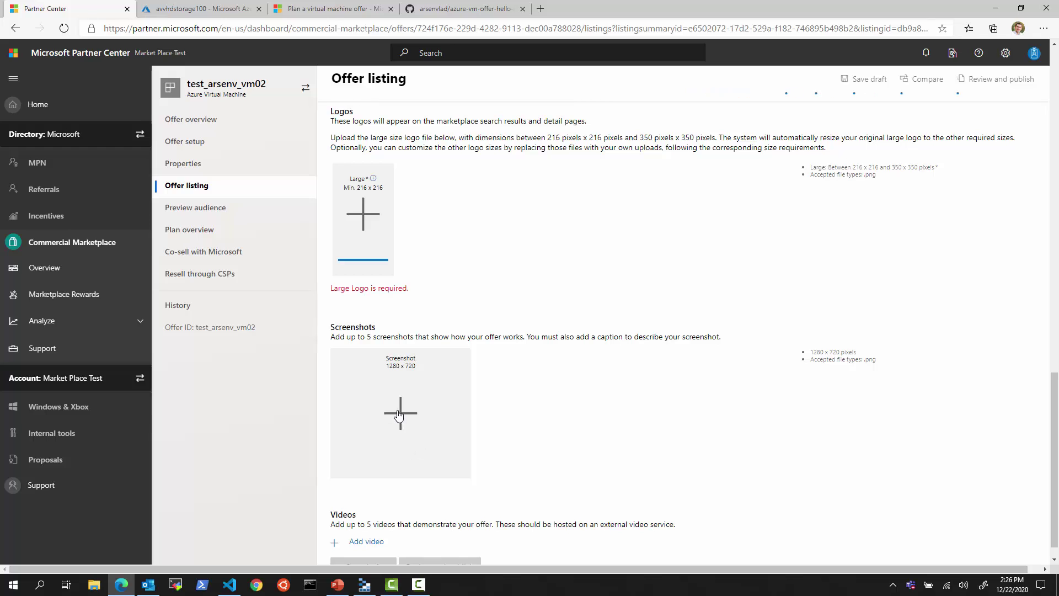
click(397, 388)
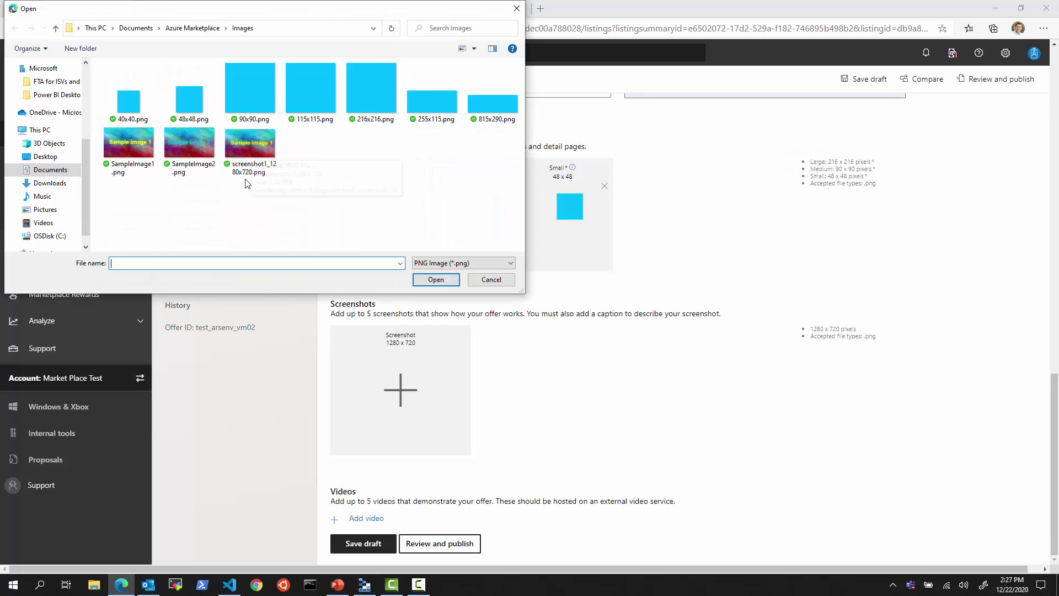
double_click(251, 145)
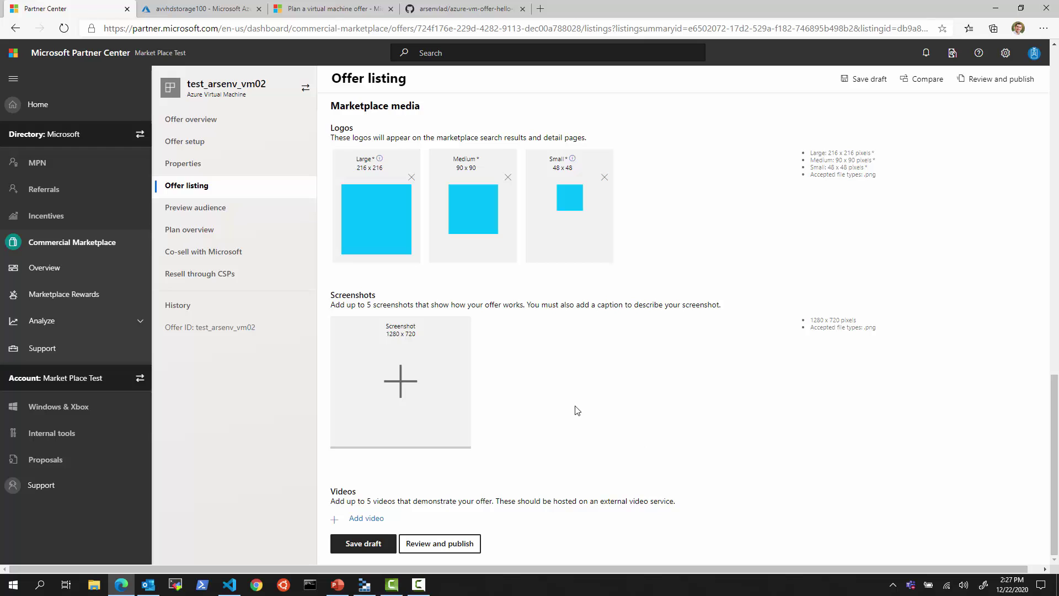
- Caption the uploaded screenshot 'sample image 1' and save the listing draft
scroll(523, 292, up, 3)
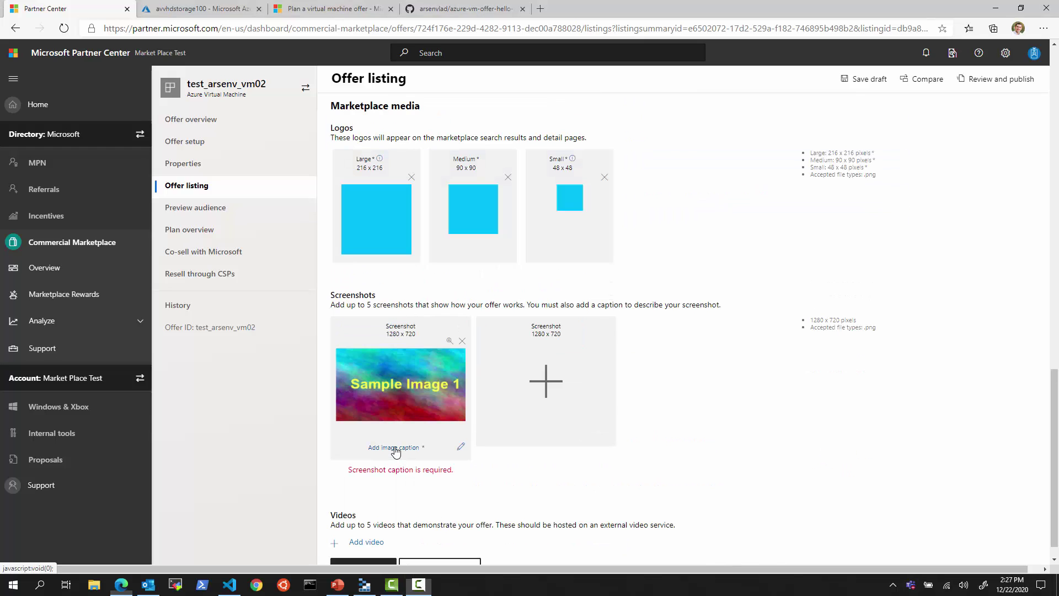
click(395, 448)
click(456, 352)
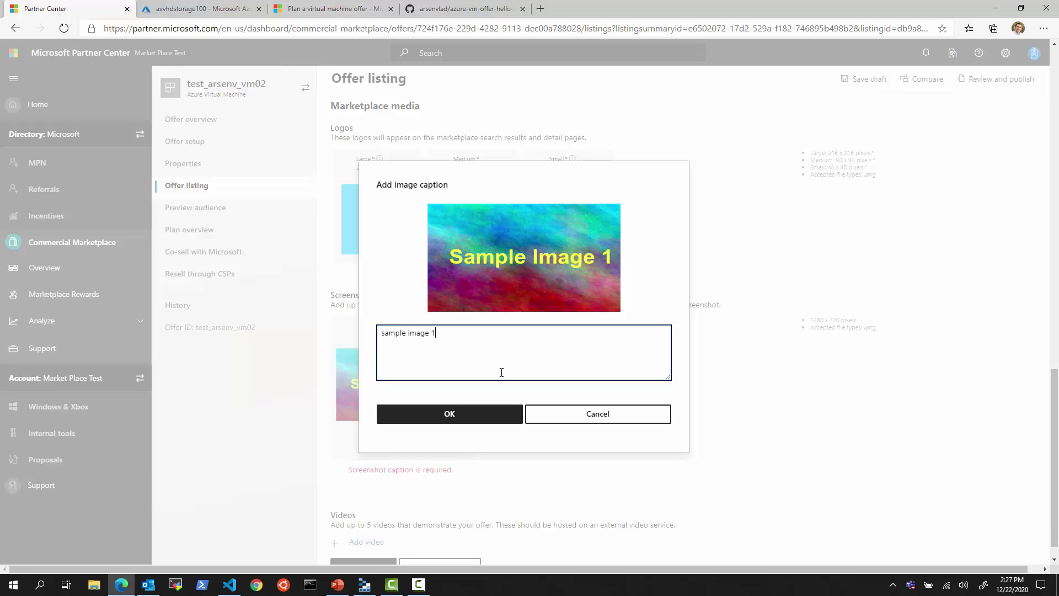
click(449, 414)
click(380, 543)
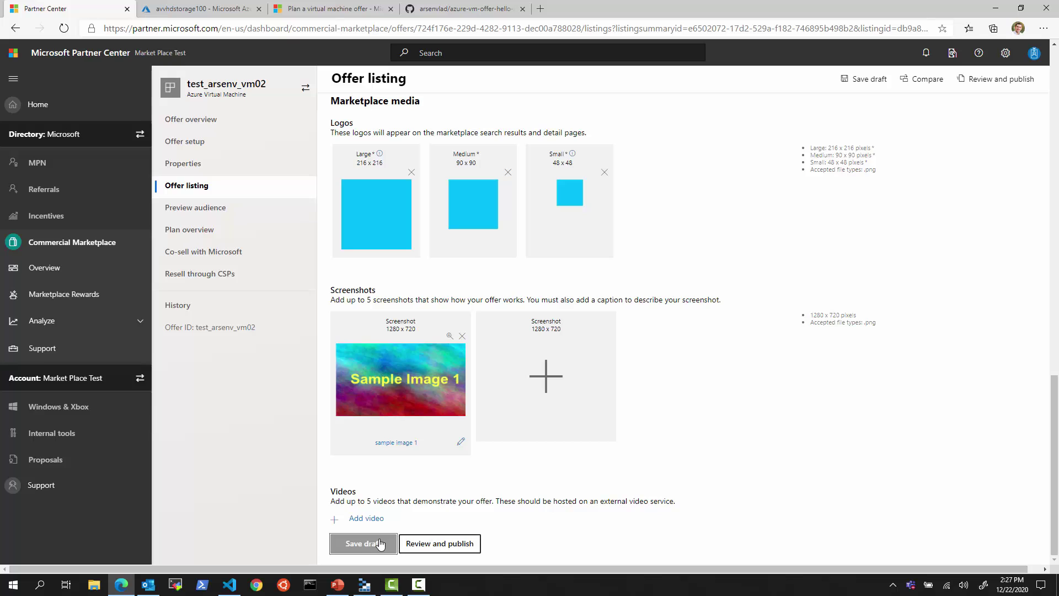
- Remove the empty Video 1 entry and save the listing draft again
click(358, 518)
scroll(515, 508, down, 4)
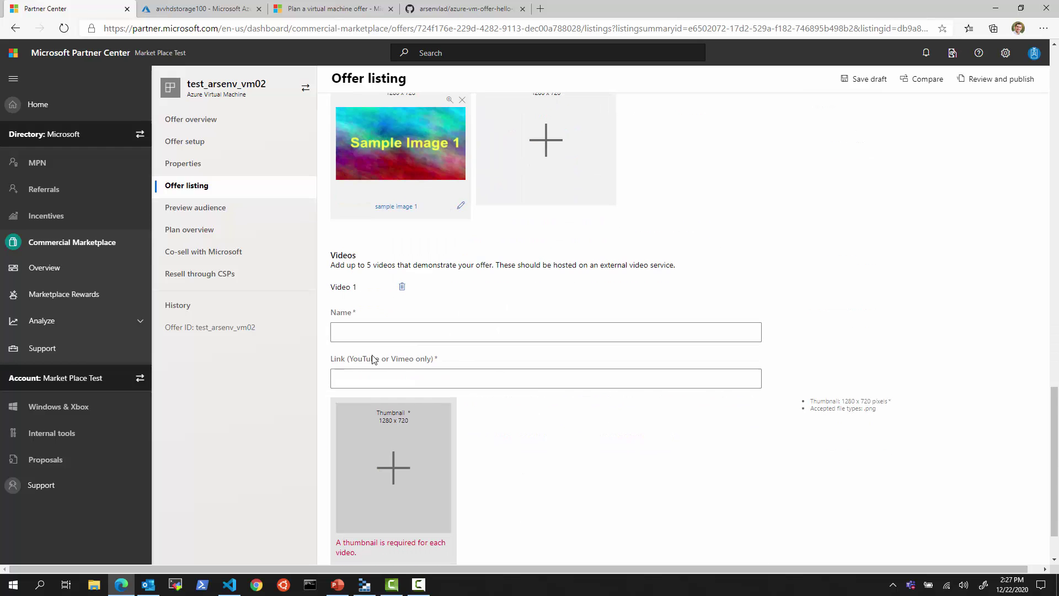
scroll(445, 505, down, 1)
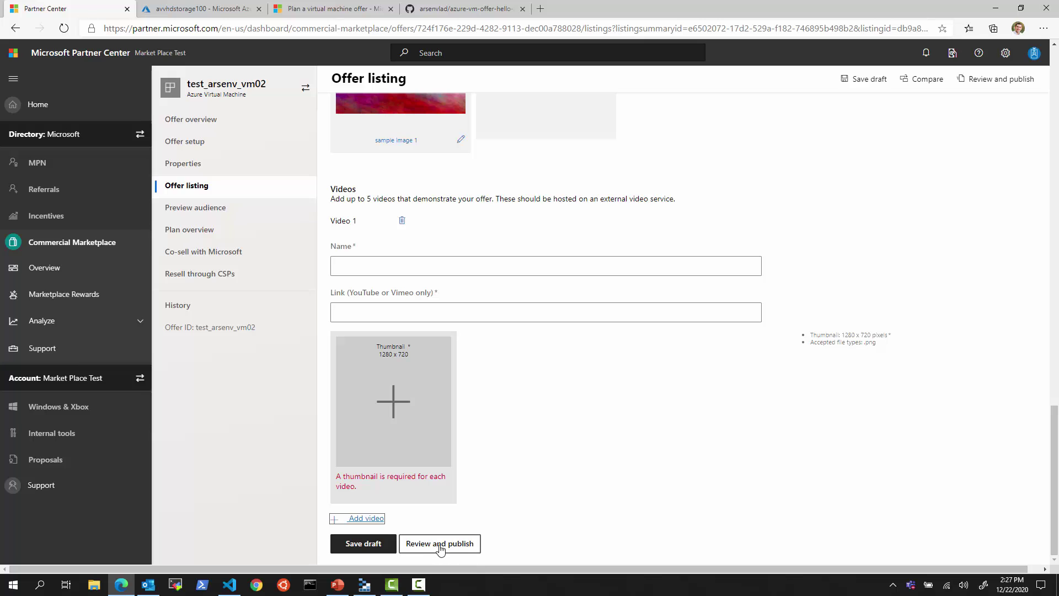
click(401, 220)
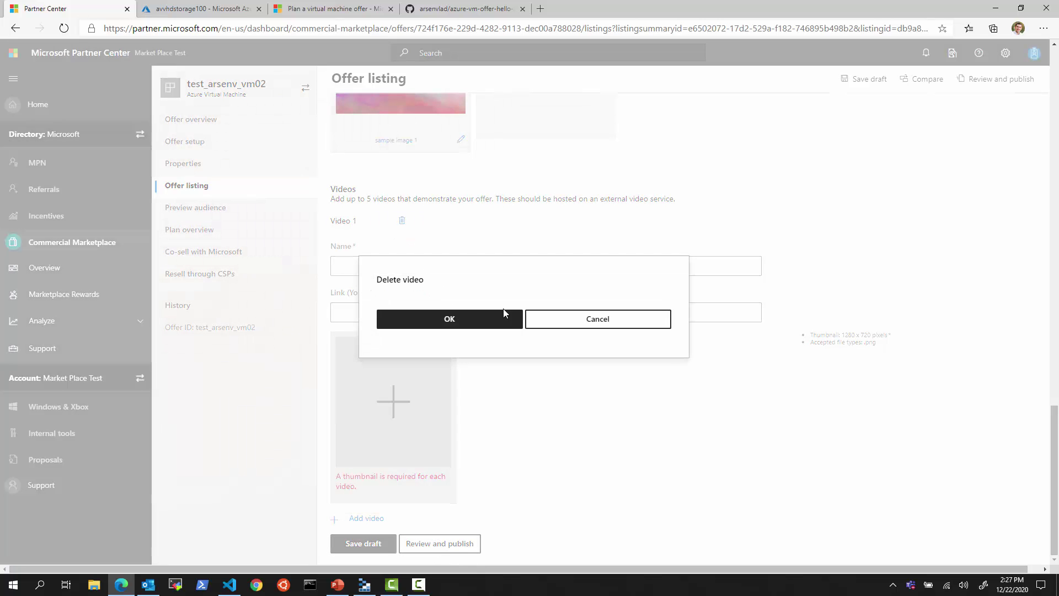
click(475, 318)
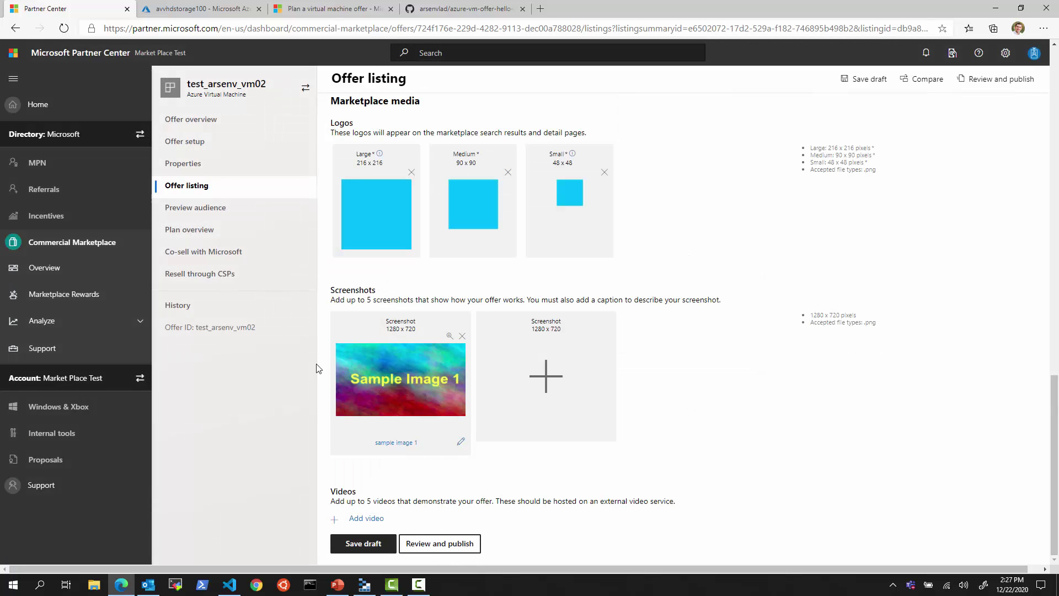
click(362, 542)
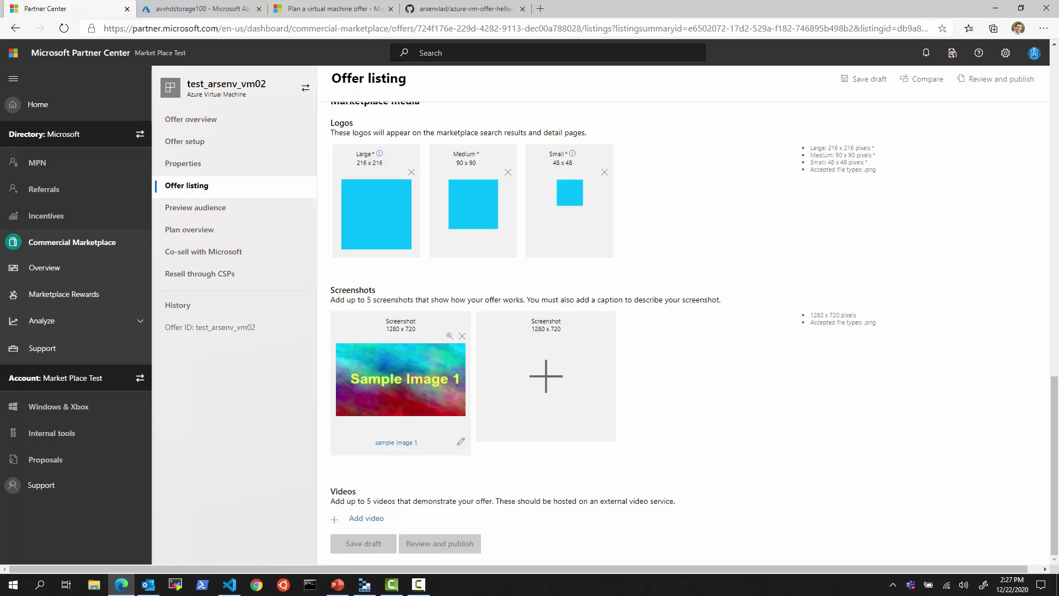
- Open Preview audience, then select the subscription ID on the Azure portal's Subscriptions page
click(213, 208)
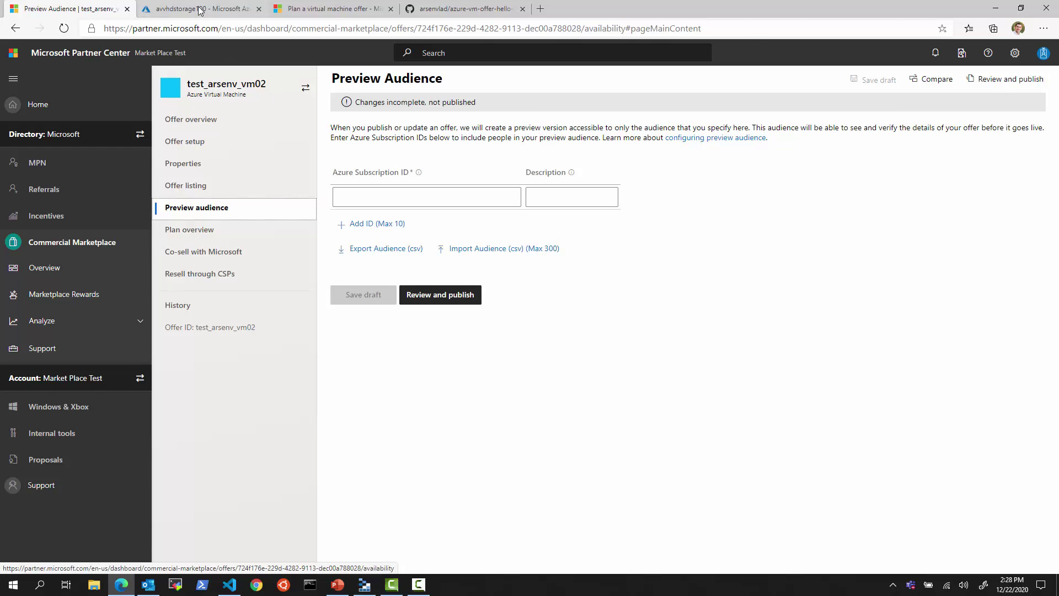
key(ctrl+Tab)
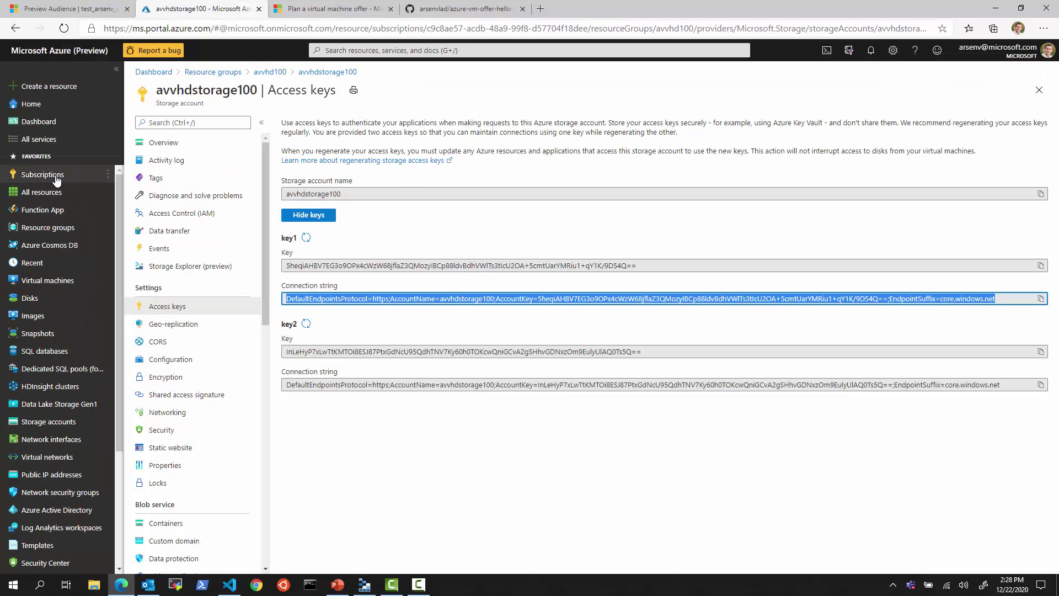
click(50, 174)
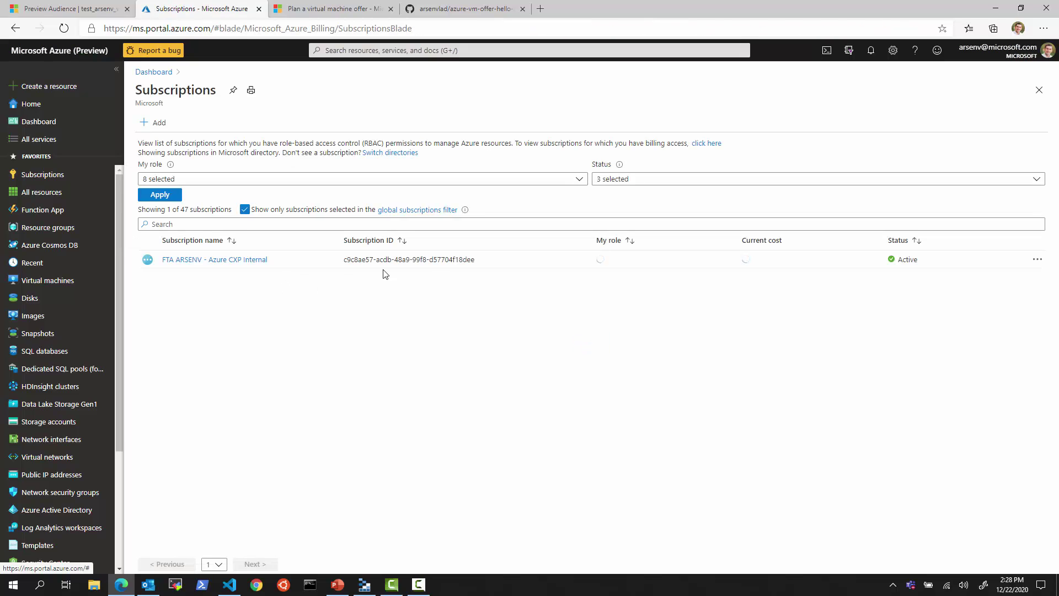
drag(481, 259, 342, 258)
key(ctrl+c)
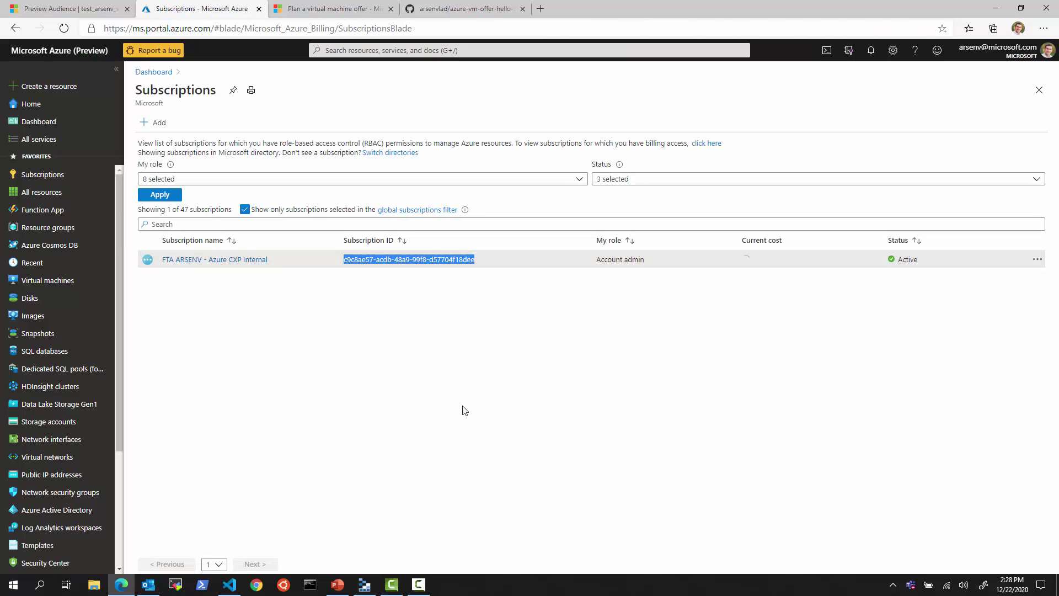
- Add the copied subscription ID with an internal description, then add a second ID row
click(69, 8)
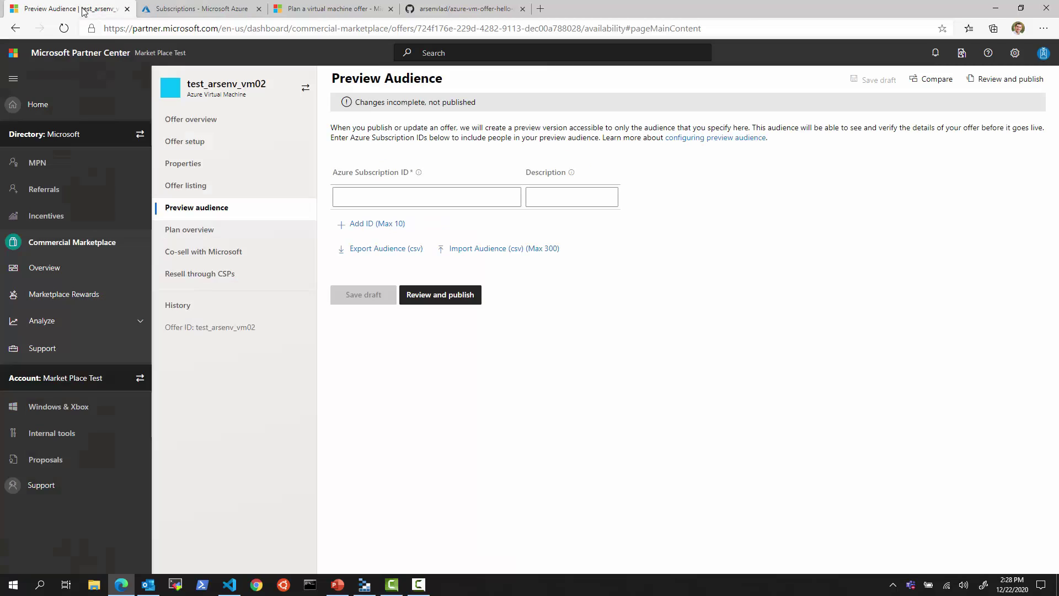
click(420, 196)
key(ctrl+v)
click(556, 196)
text(Ar)
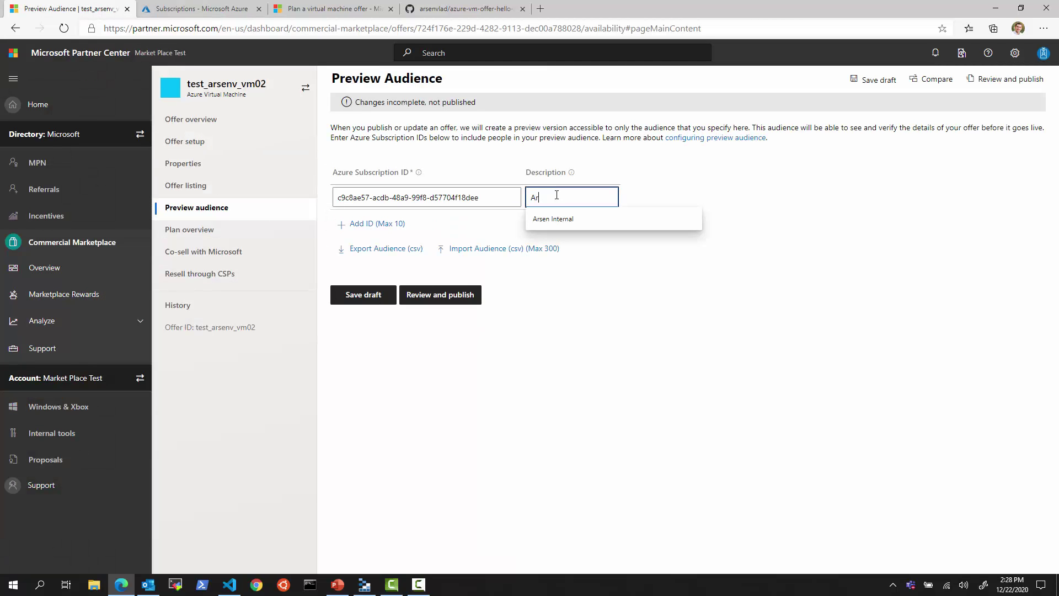
text(sen Internal)
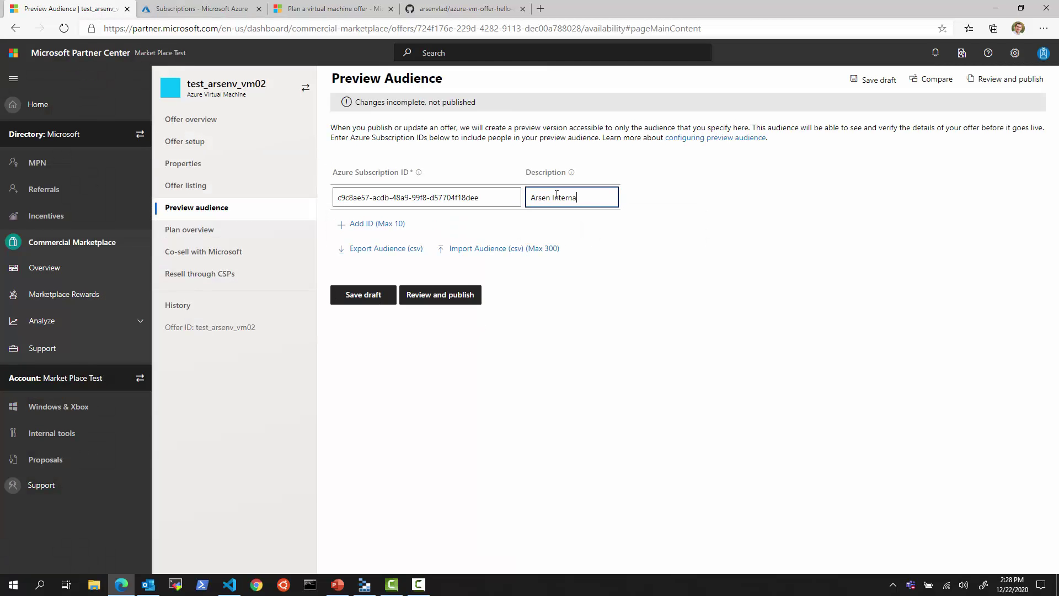
click(364, 226)
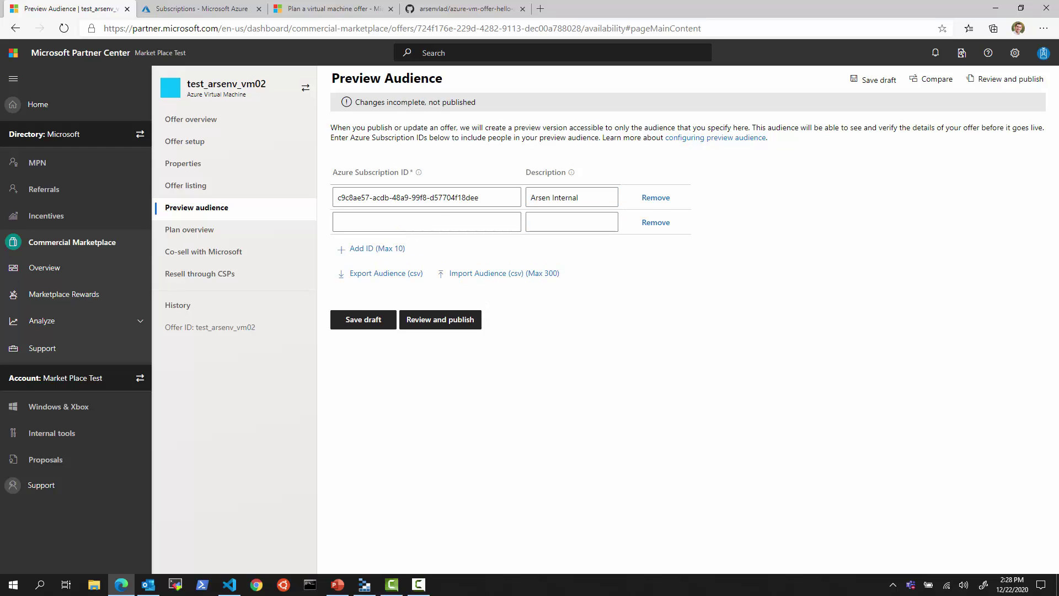
- Select the first subscription ID from the other account's Azure Subscriptions list
key(alt+Tab)
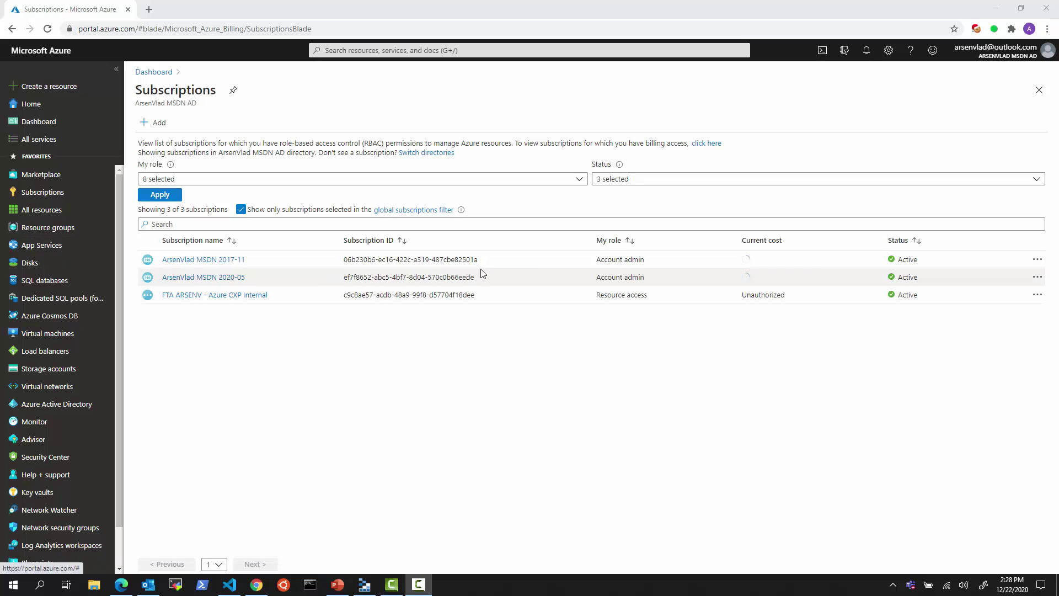
drag(478, 260, 342, 260)
key(ctrl+c)
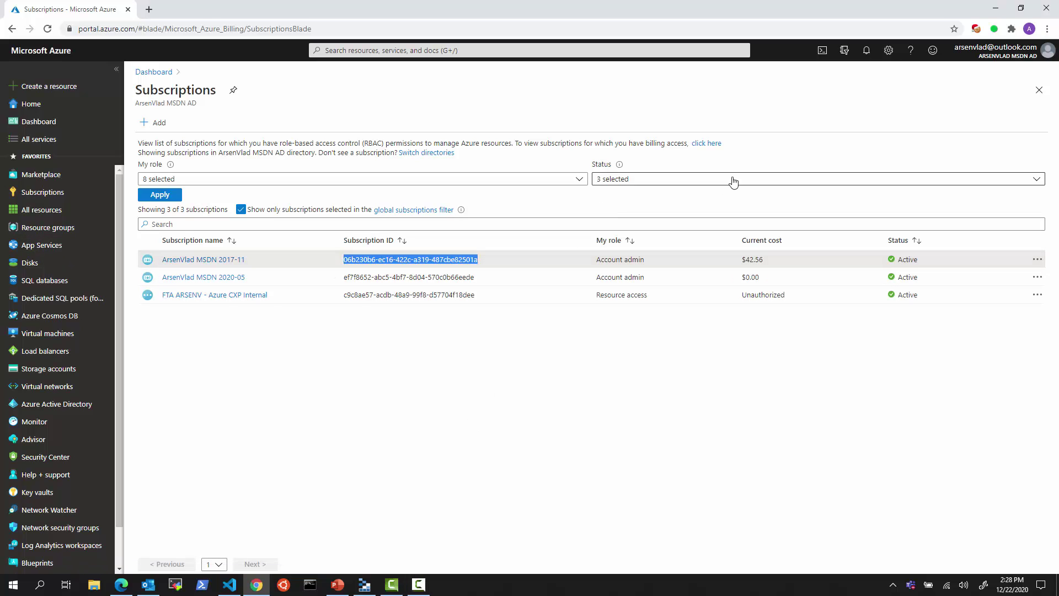
click(991, 10)
- Fill the second row with the copied subscription ID and its MSDN 2017-11 description, then save
click(377, 249)
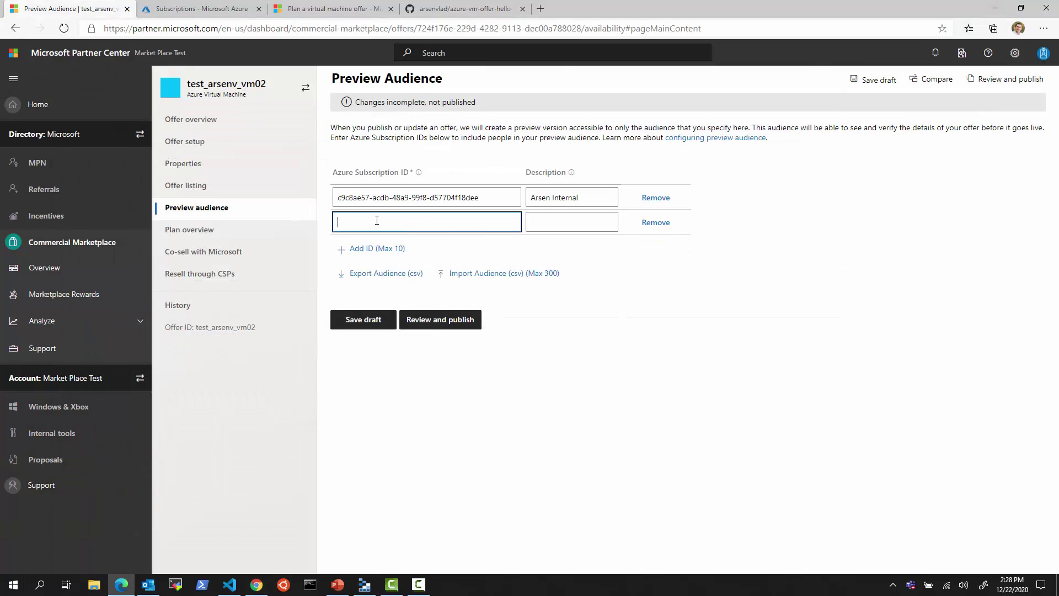
key(ctrl+v)
click(547, 223)
text(A)
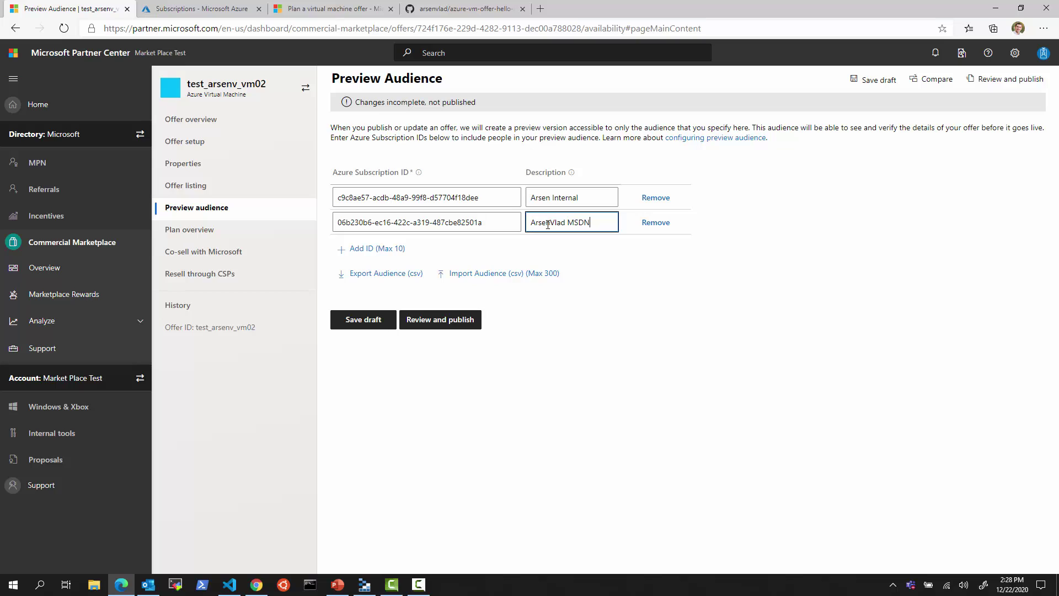
text(2017-11)
click(366, 326)
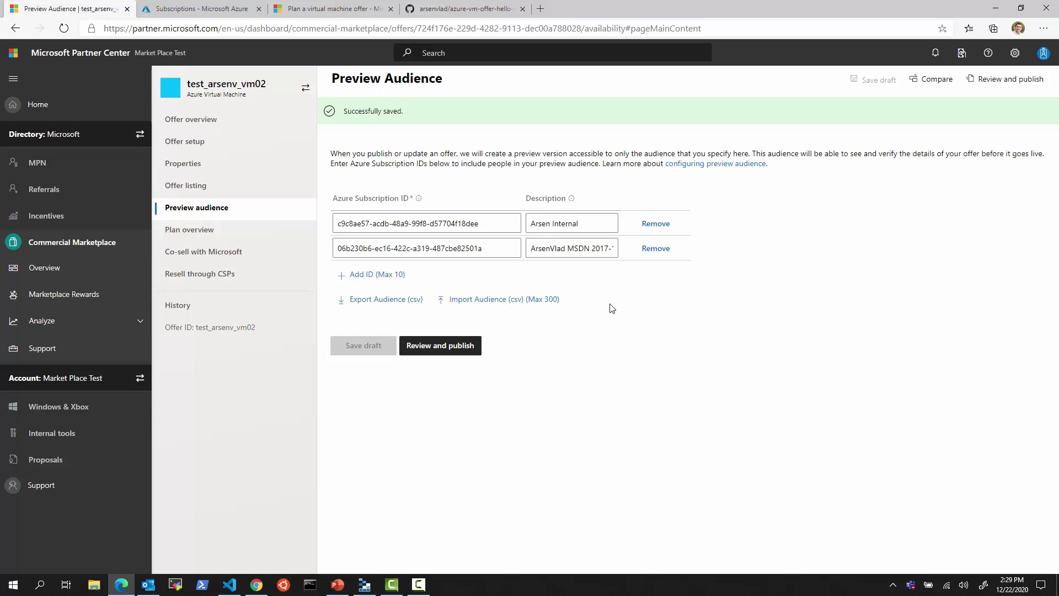
- Go to the offer's Plan overview page
mouse_move(319, 191)
mouse_down()
mouse_move(496, 244)
mouse_move(525, 276)
mouse_up()
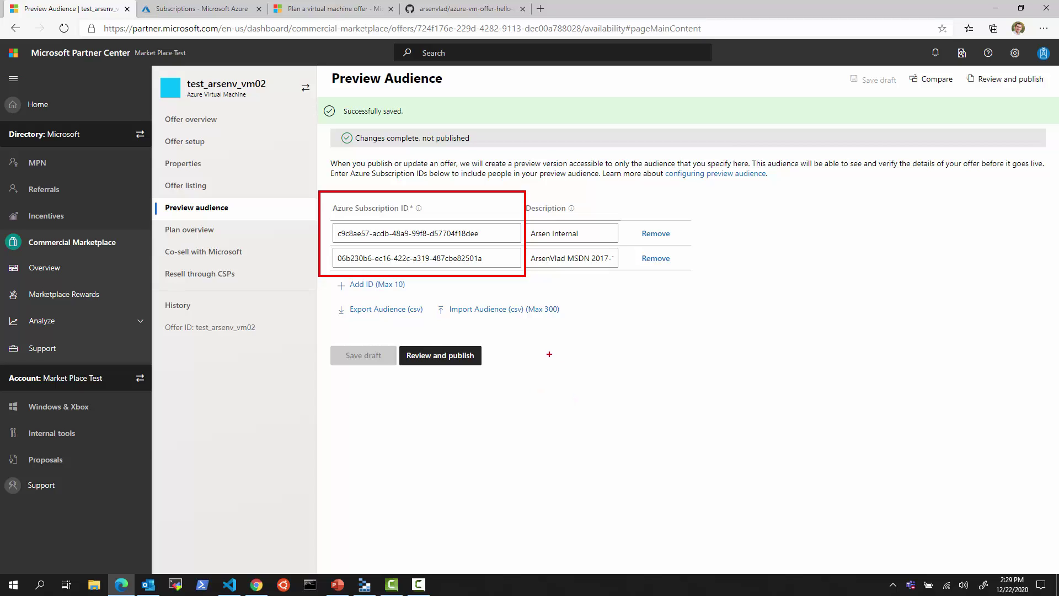
key(Escape)
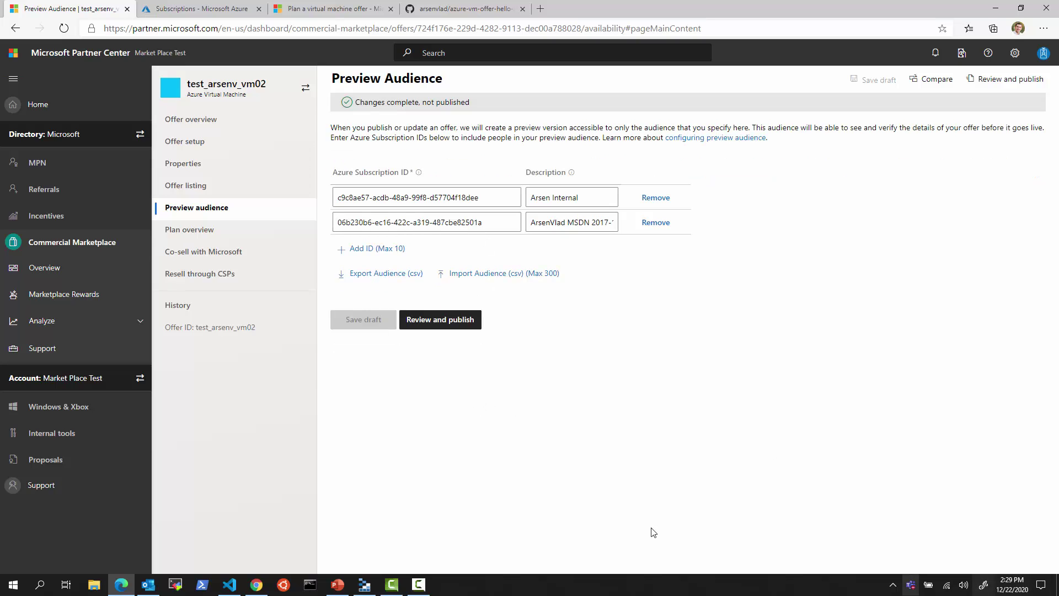
click(190, 229)
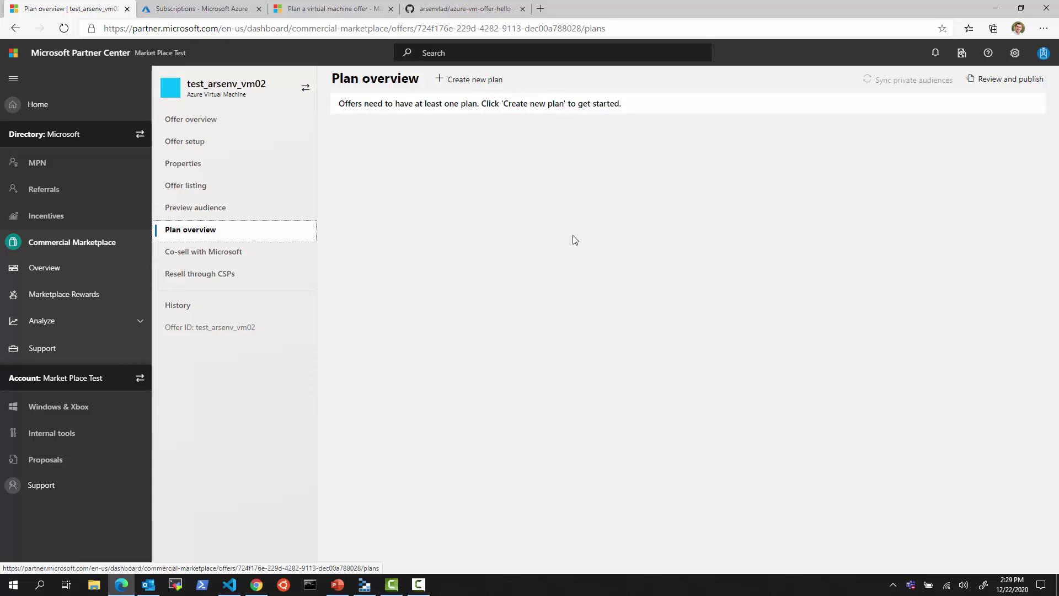
- Start a new plan with ID ubuntu1804_byol and name 'Ubuntu 18.04-LTS Bring Your Own License'
click(480, 82)
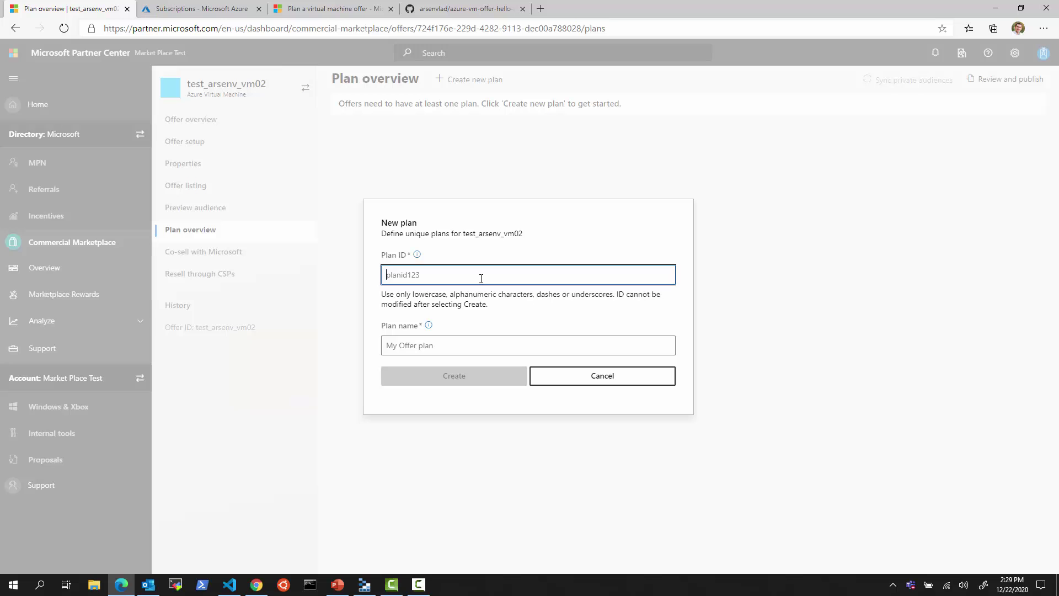
click(364, 584)
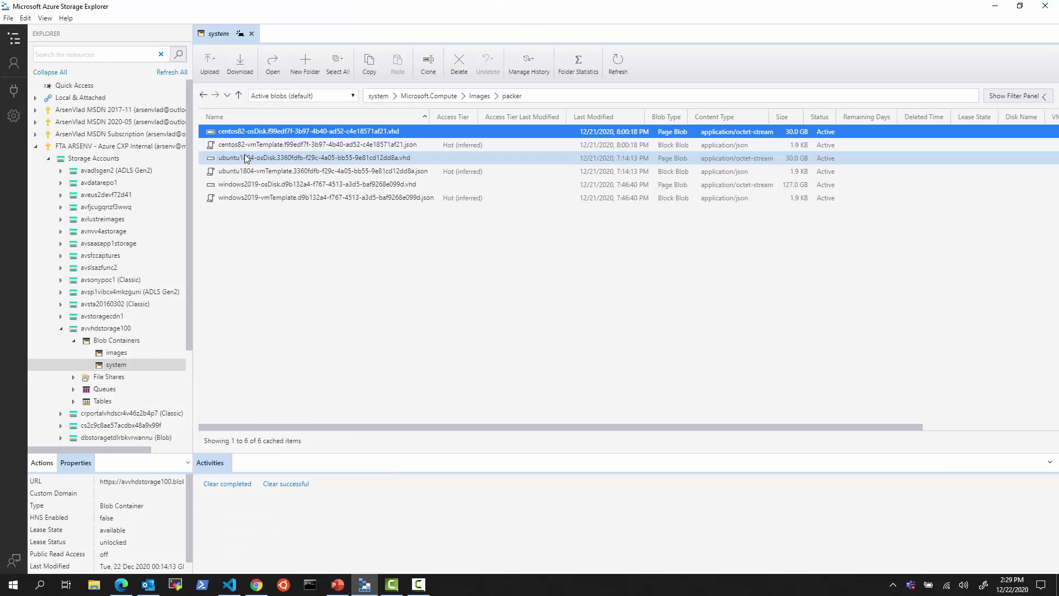
click(995, 6)
text(u)
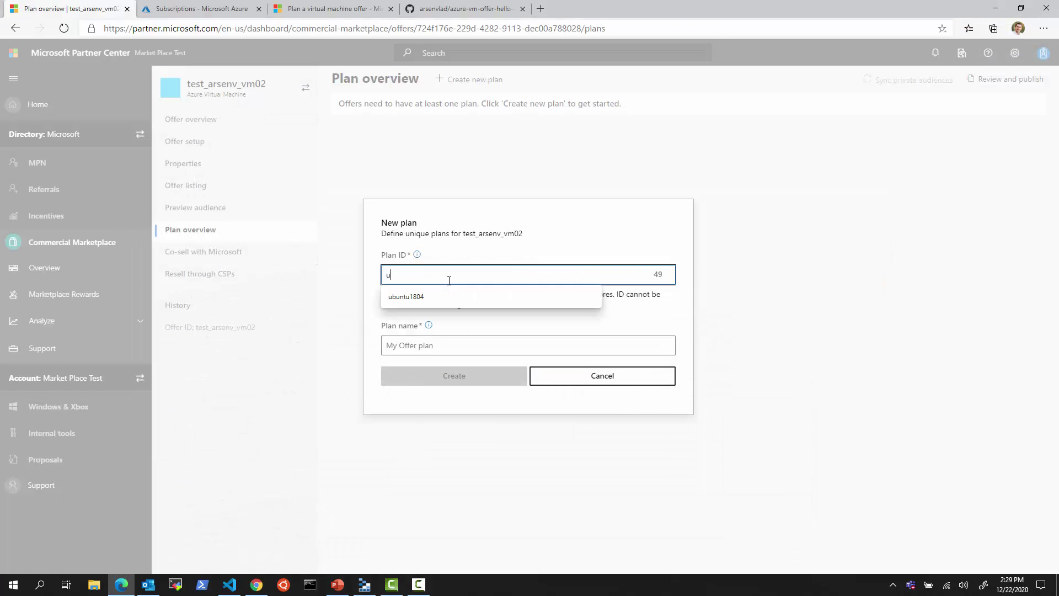
click(437, 296)
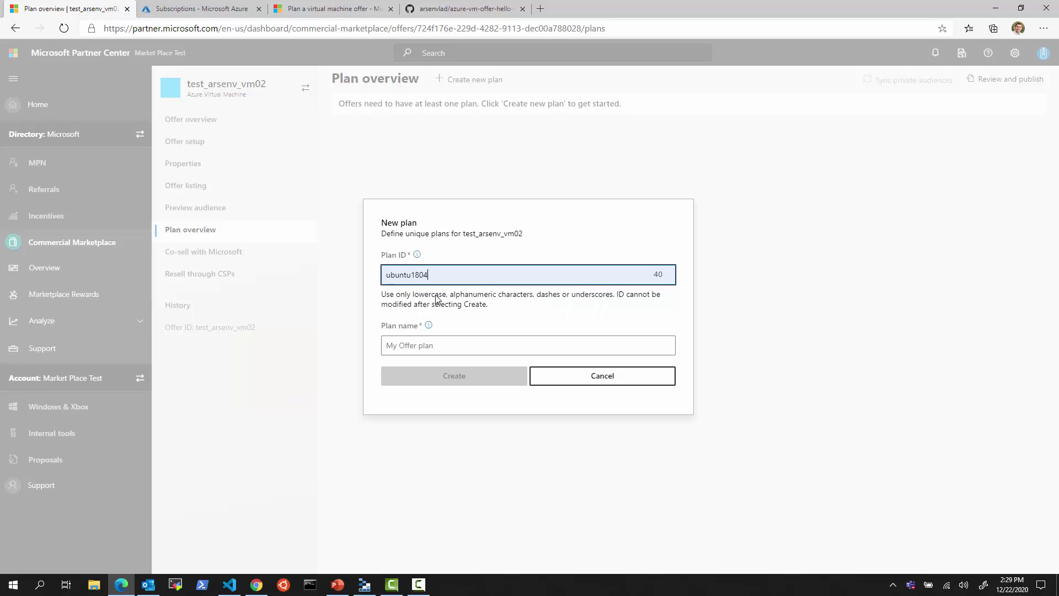
text(_byol)
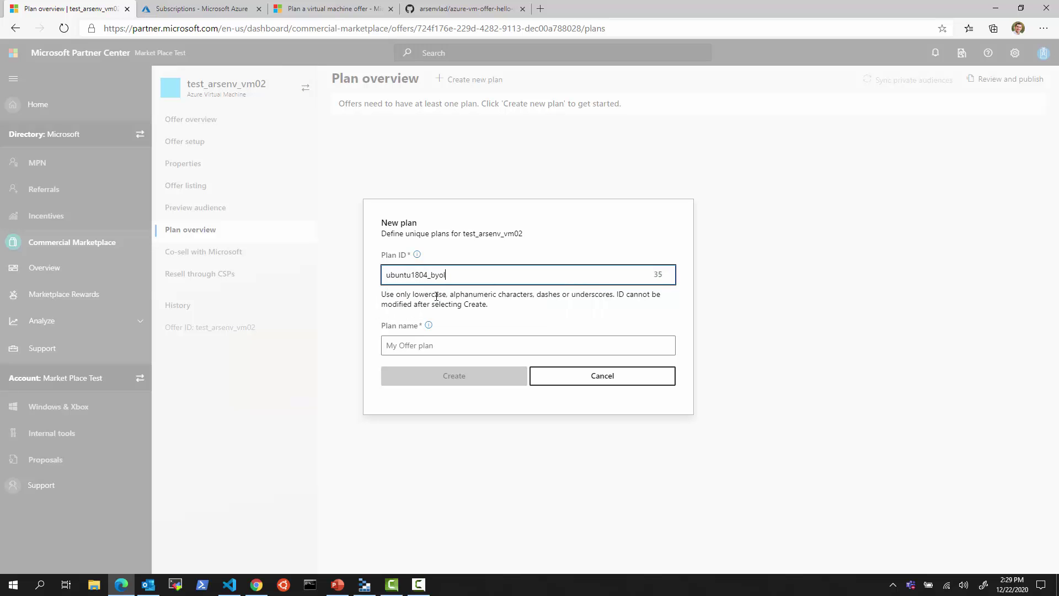
click(438, 342)
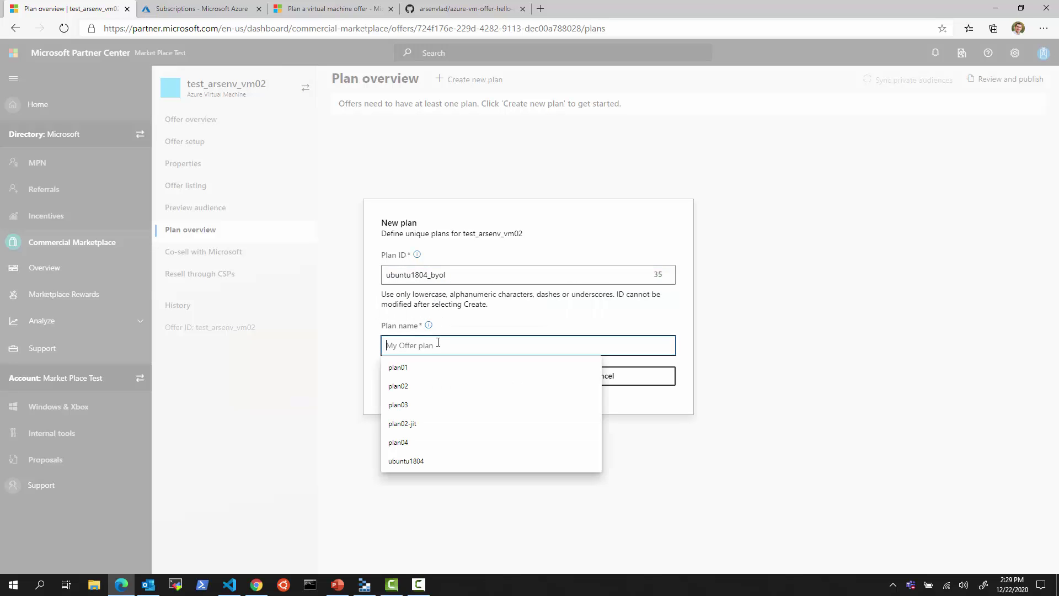
text(Ubuntu )
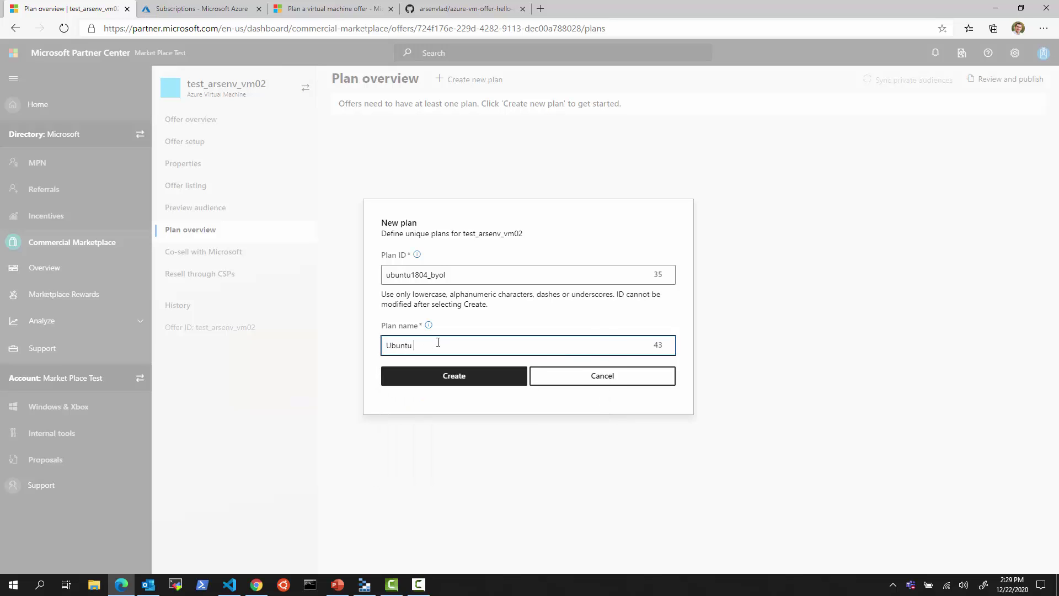
text(18.04-LTS Bring Your Own License)
- Create the Ubuntu plan and return to Plan overview, where it appears as a draft
click(468, 380)
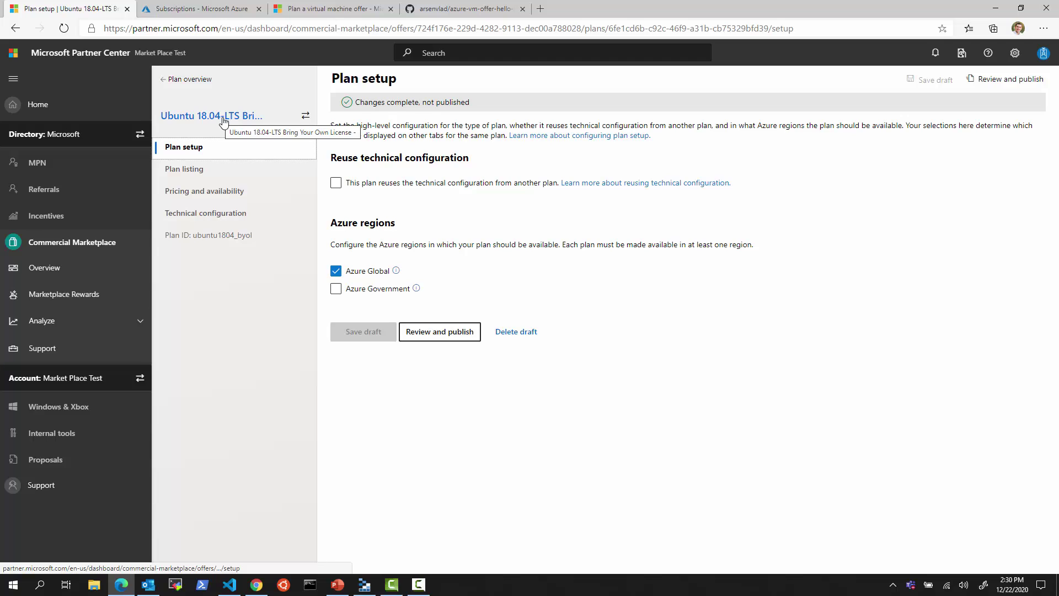
click(189, 79)
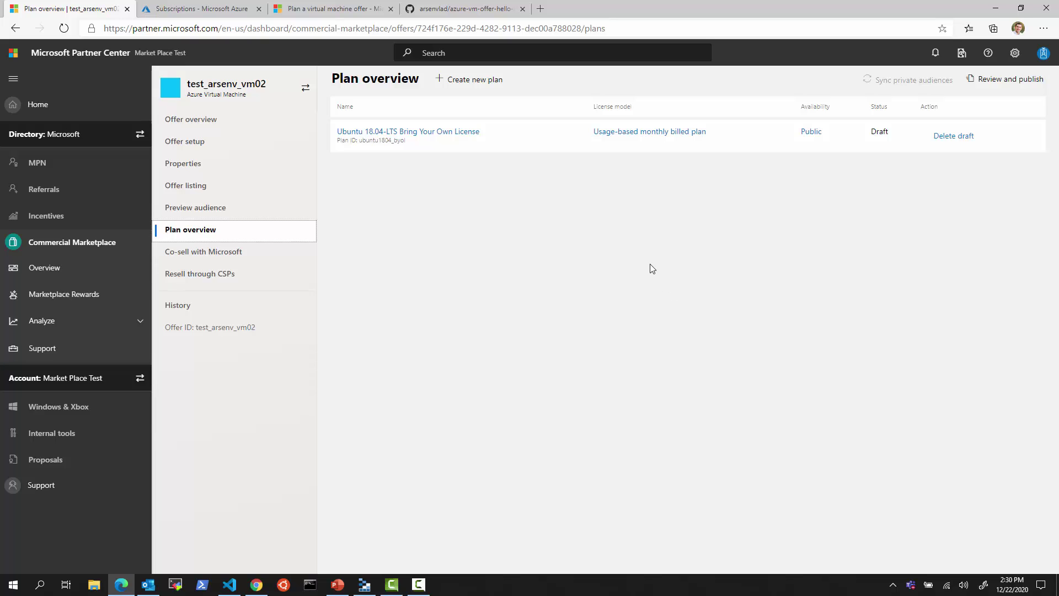
- Open the Ubuntu plan and set its summary to the plan name followed by 'Summary'
click(465, 132)
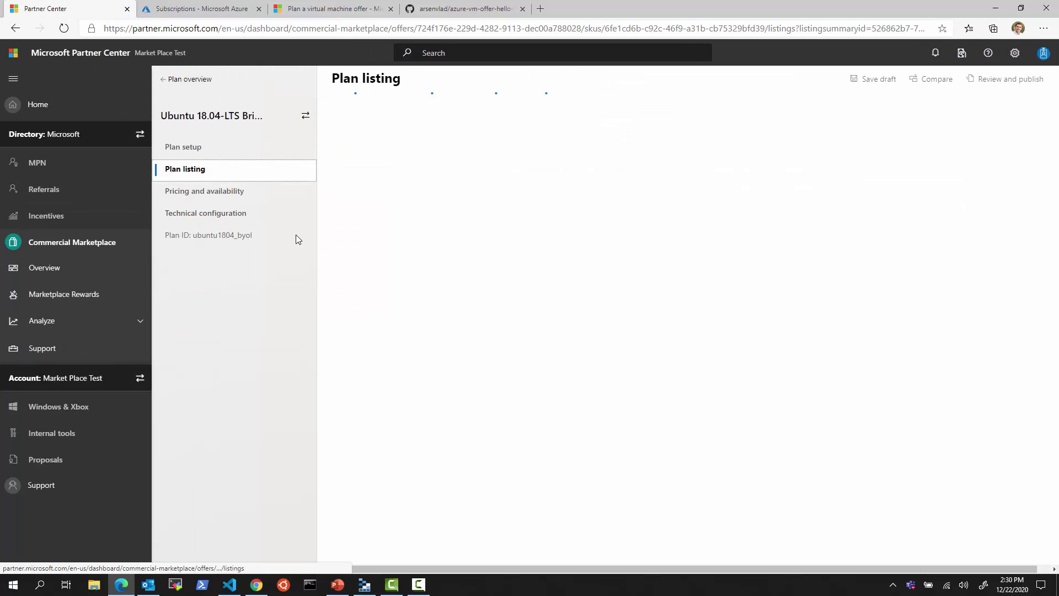
mouse_move(398, 204)
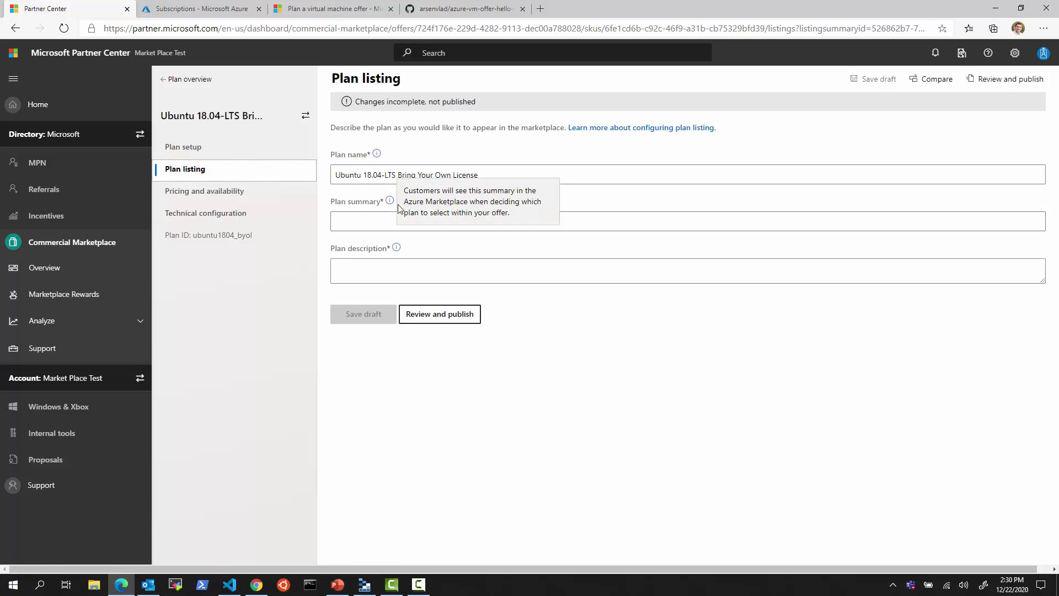
triple_click(488, 176)
key(ctrl+c)
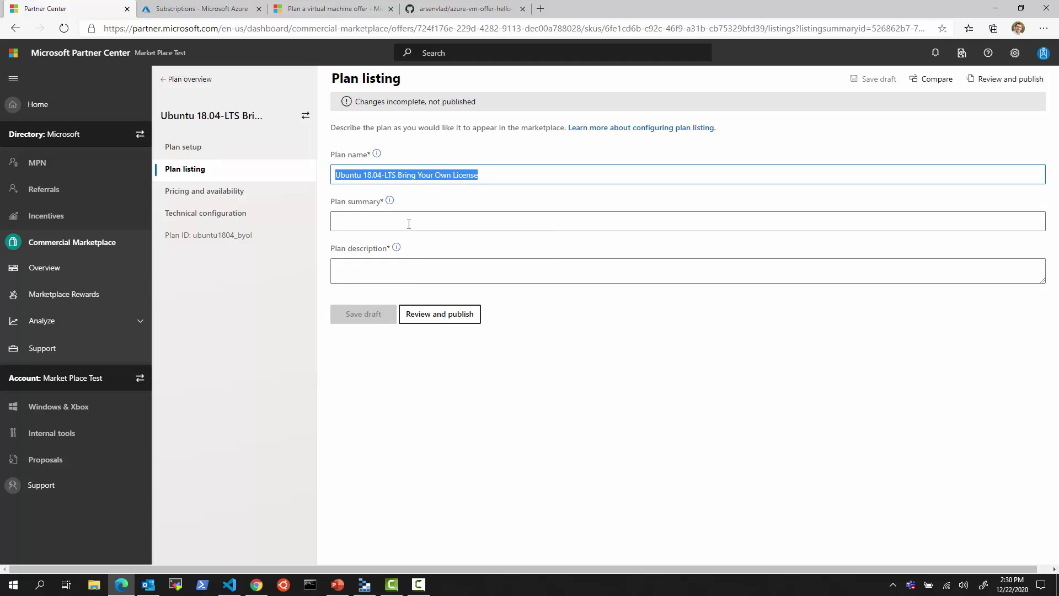
click(409, 222)
key(ctrl+v)
text(Summary)
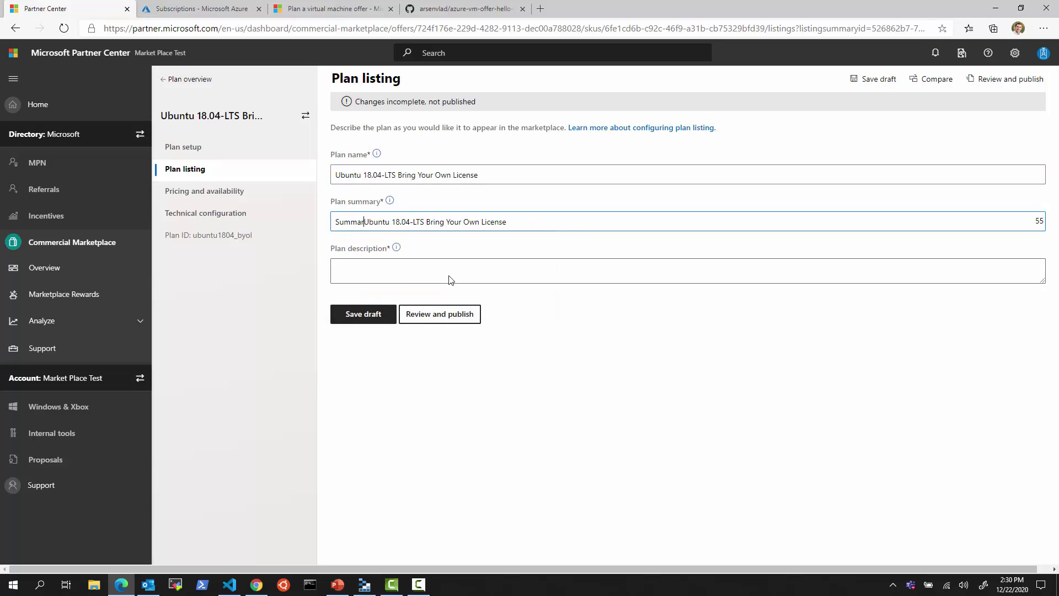
- Set the plan description to 'Description' plus the plan name, save, and open Pricing and availability
click(388, 264)
text(Descrip)
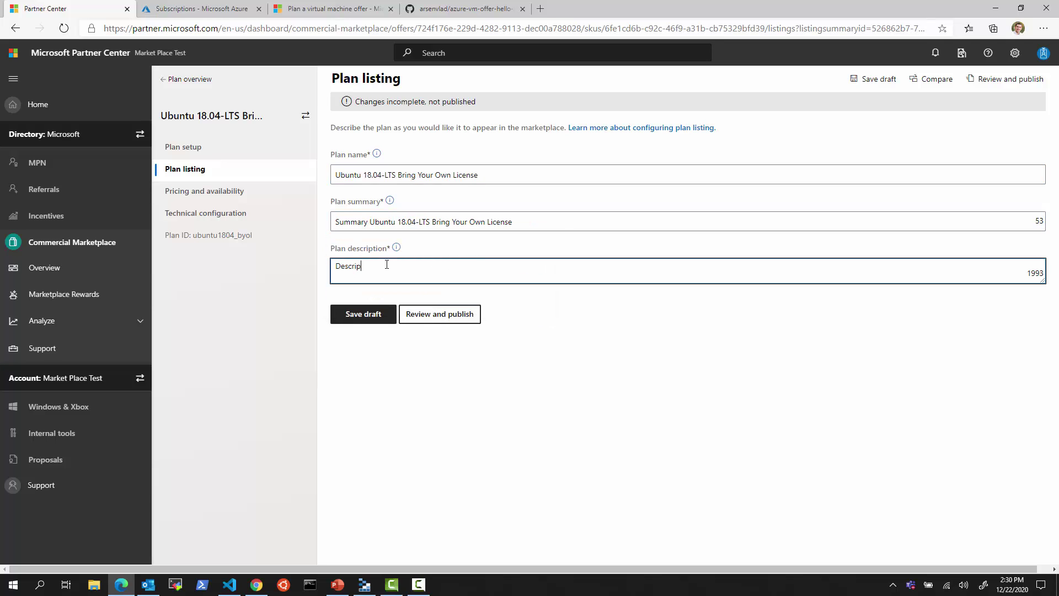
text(tion)
key(ctrl+v)
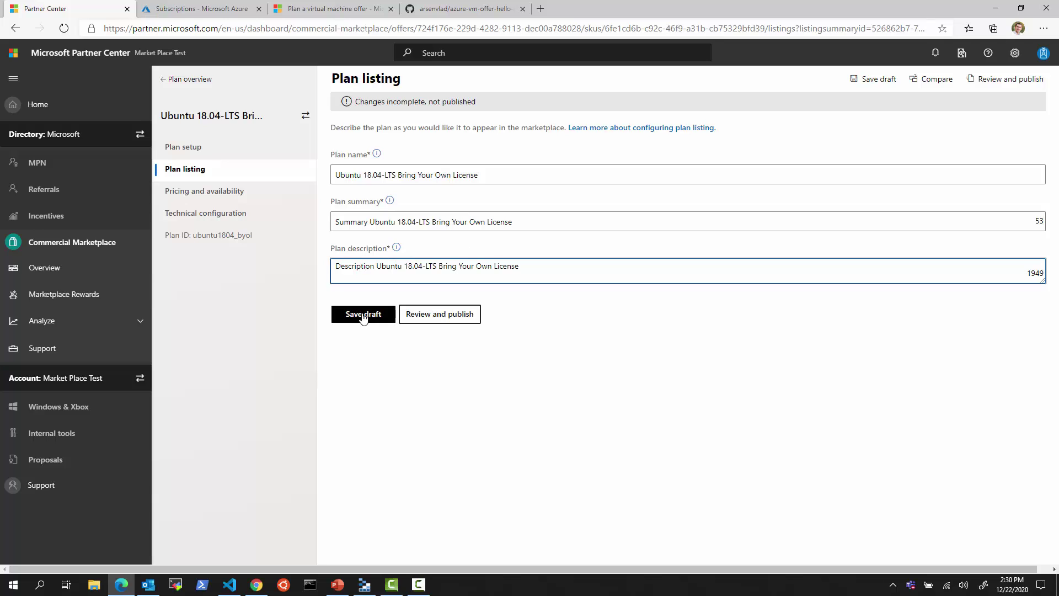
click(362, 315)
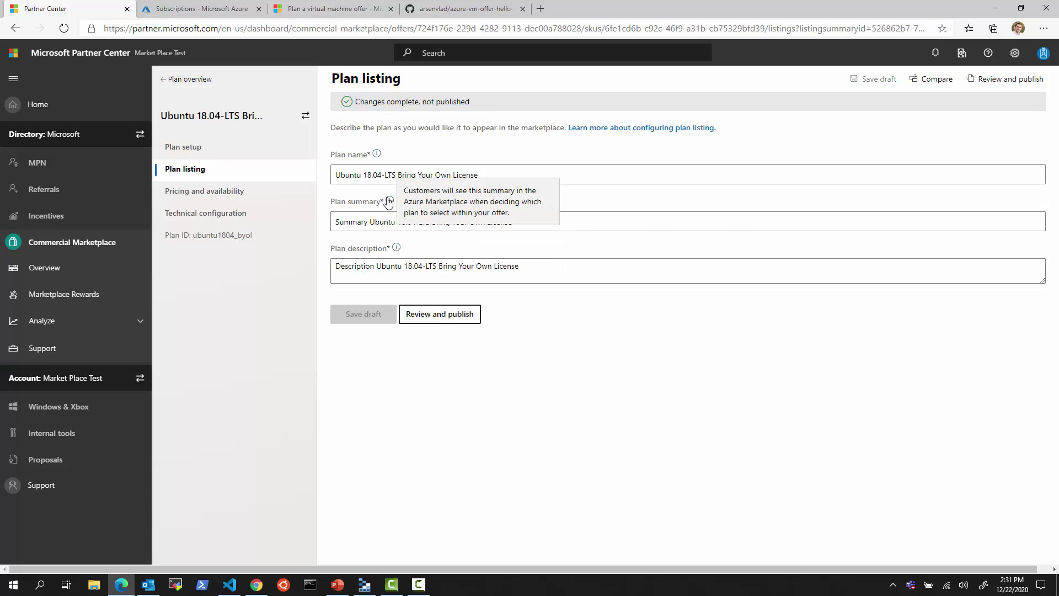
click(195, 193)
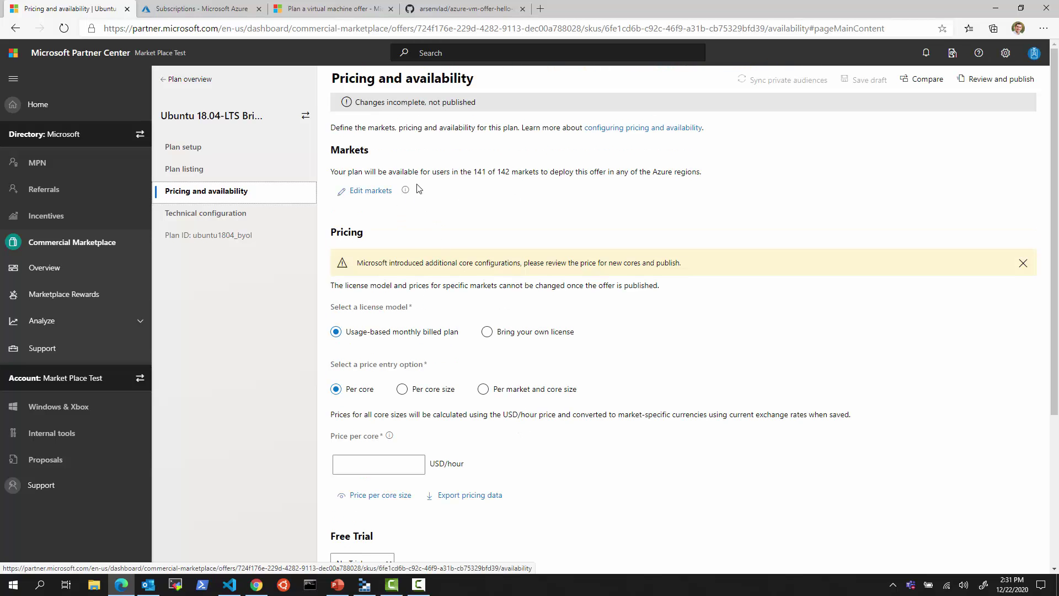
- Review the plan's market list and keep 141 of 142 markets selected
click(376, 193)
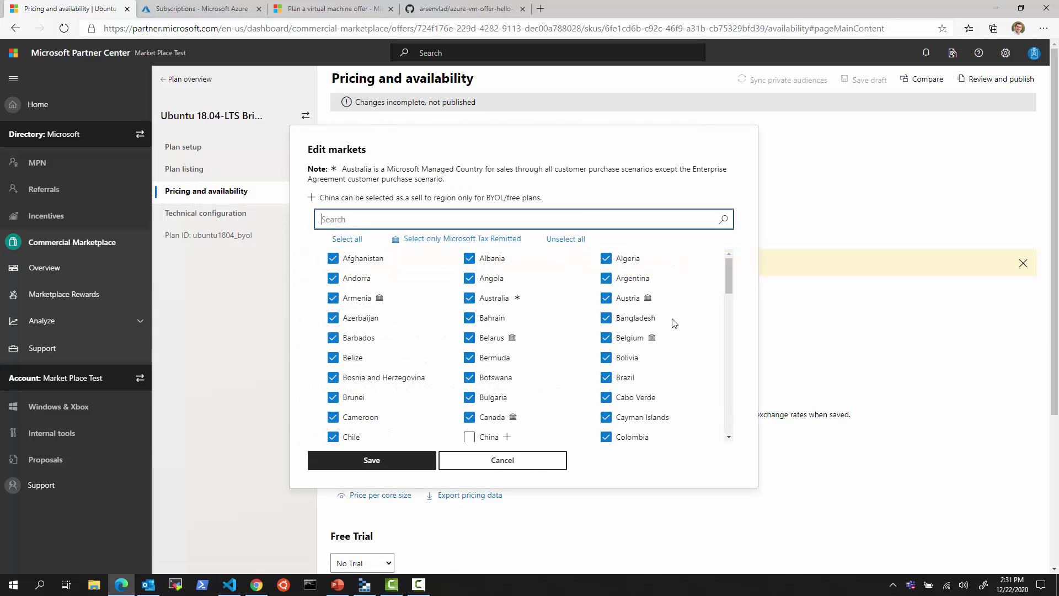
drag(728, 279, 710, 308)
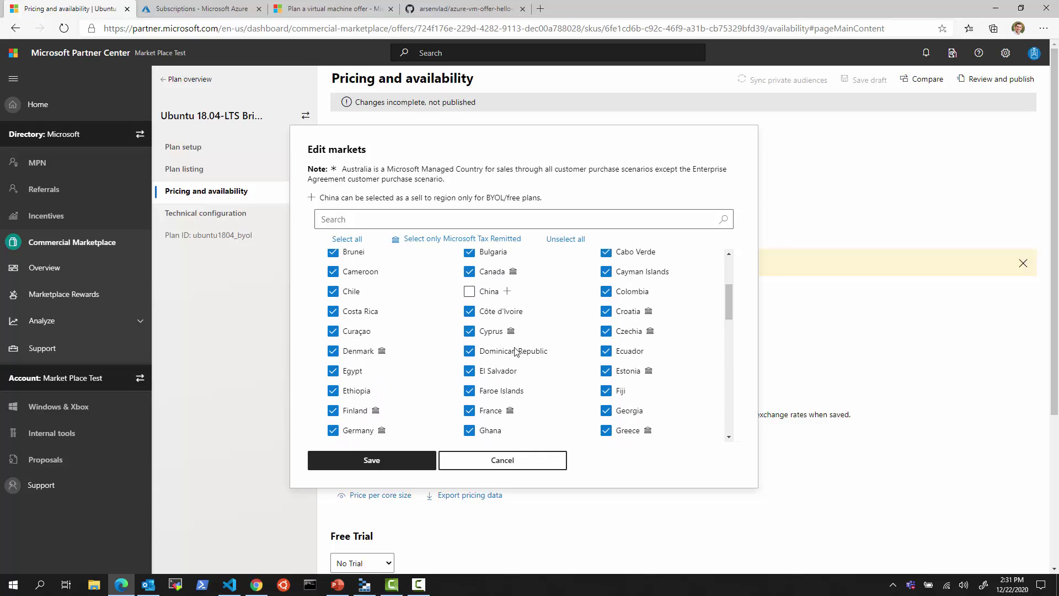
click(370, 463)
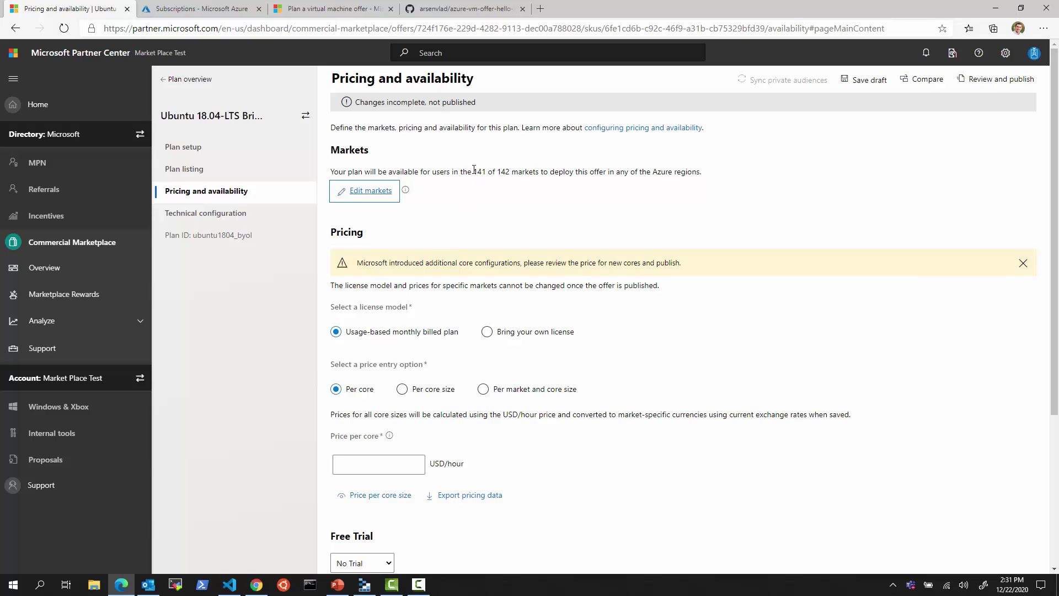
drag(473, 170, 496, 194)
click(478, 227)
- Dismiss the new core configurations warning banner on the pricing page
click(543, 335)
scroll(533, 378, down, 2)
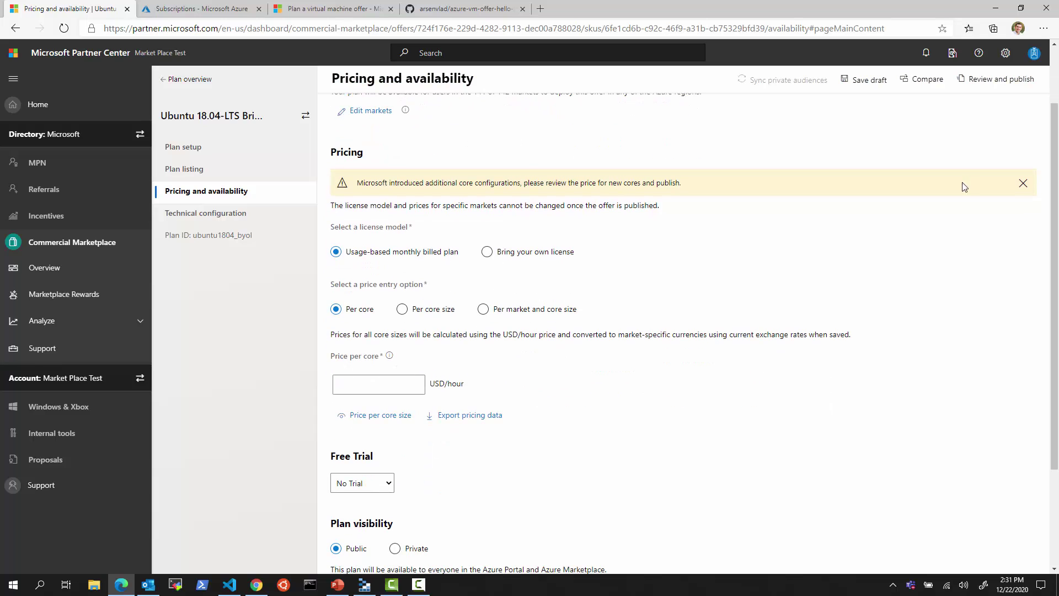
click(1022, 184)
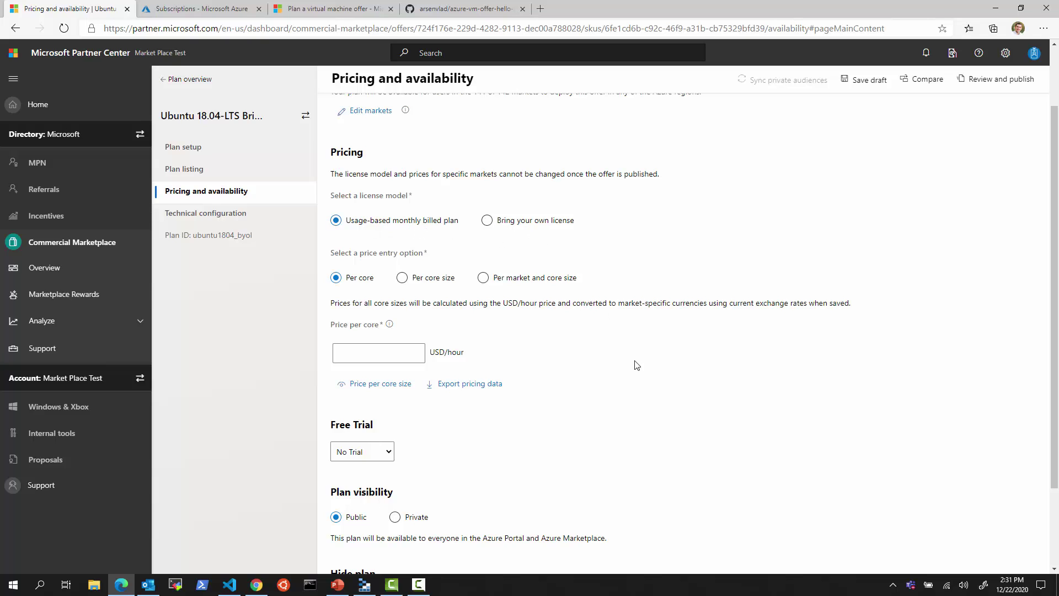
drag(472, 204, 597, 233)
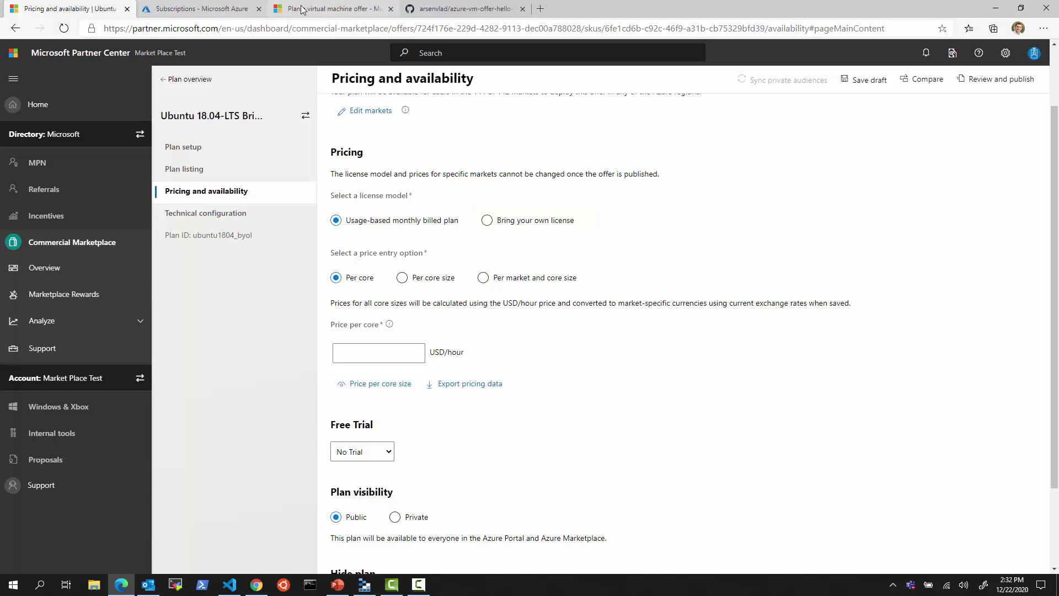
- Read the Pricing and availability section of the Docs 'Create VM plans' guide, then return to Partner Center
click(331, 9)
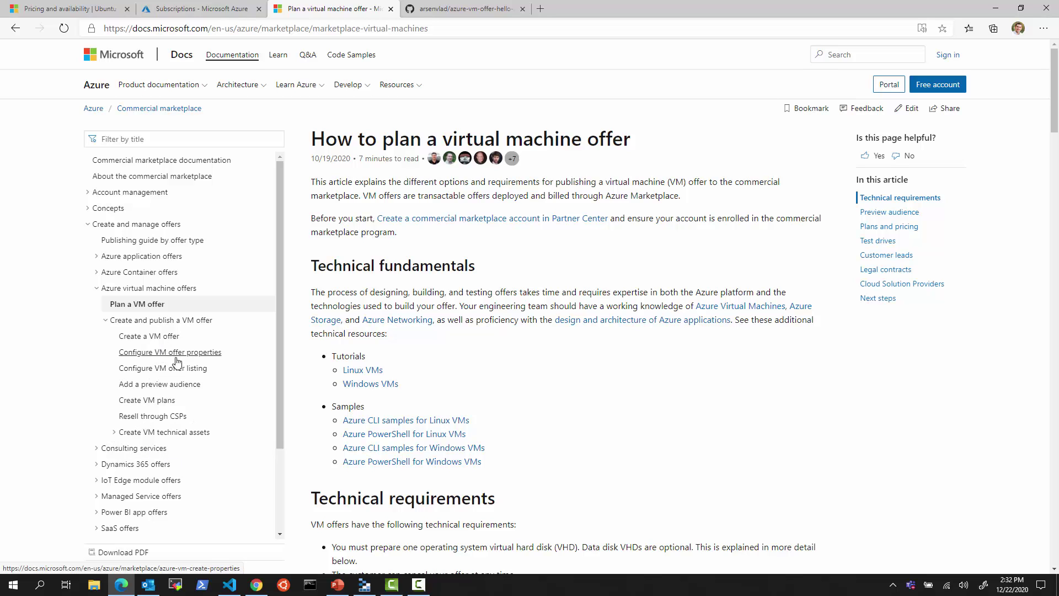
click(166, 401)
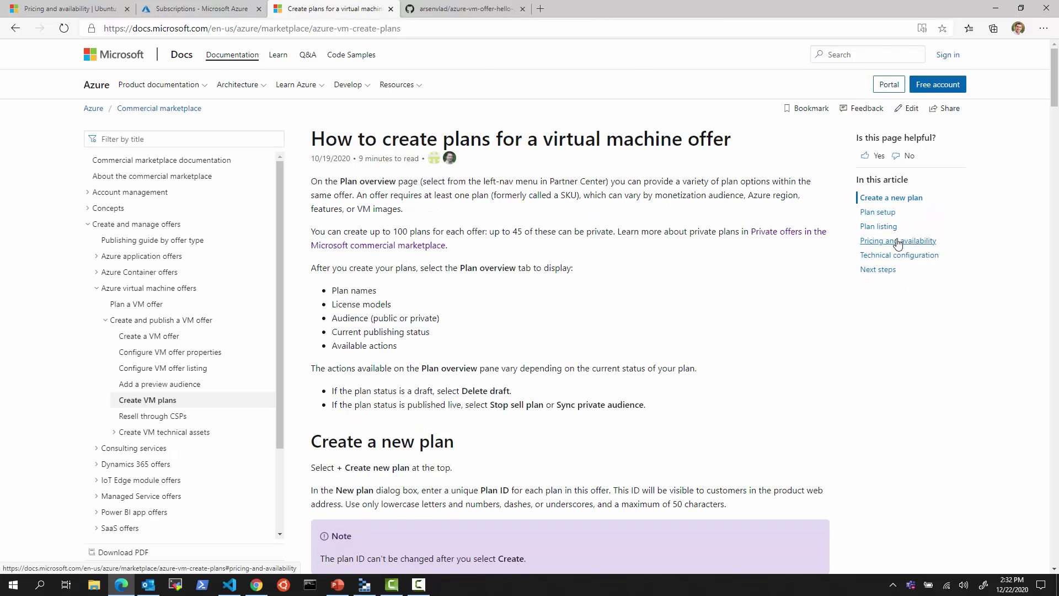
click(896, 241)
scroll(430, 327, down, 4)
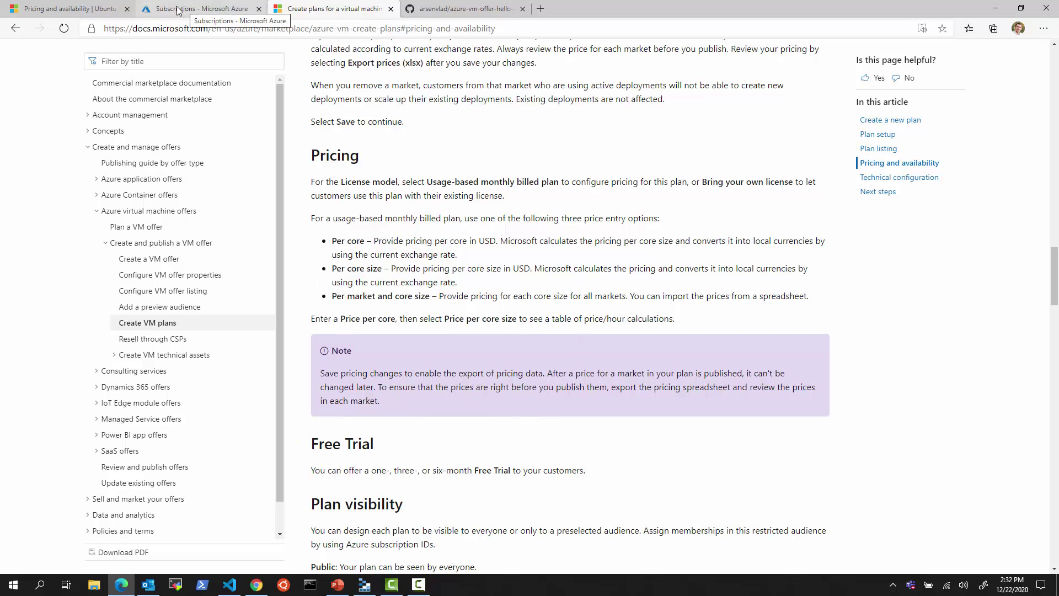
click(105, 9)
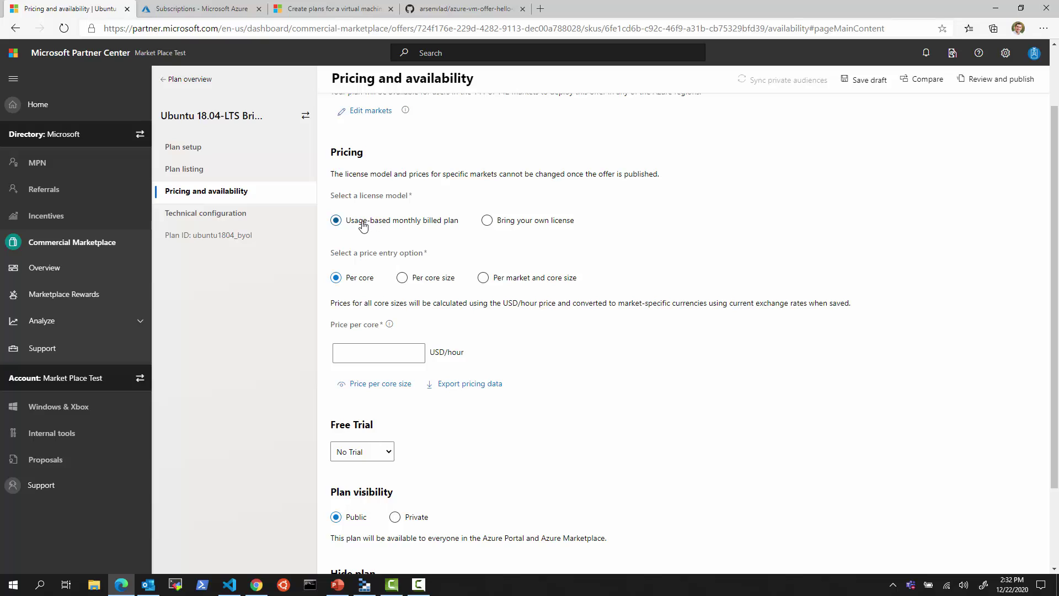
- Set the price per core to 0.10 USD/hour
click(366, 356)
text(0.10)
click(586, 389)
- Switch to per-core-size pricing and set the 2-, 4-, 6- and 8-core prices to 0.1
click(402, 279)
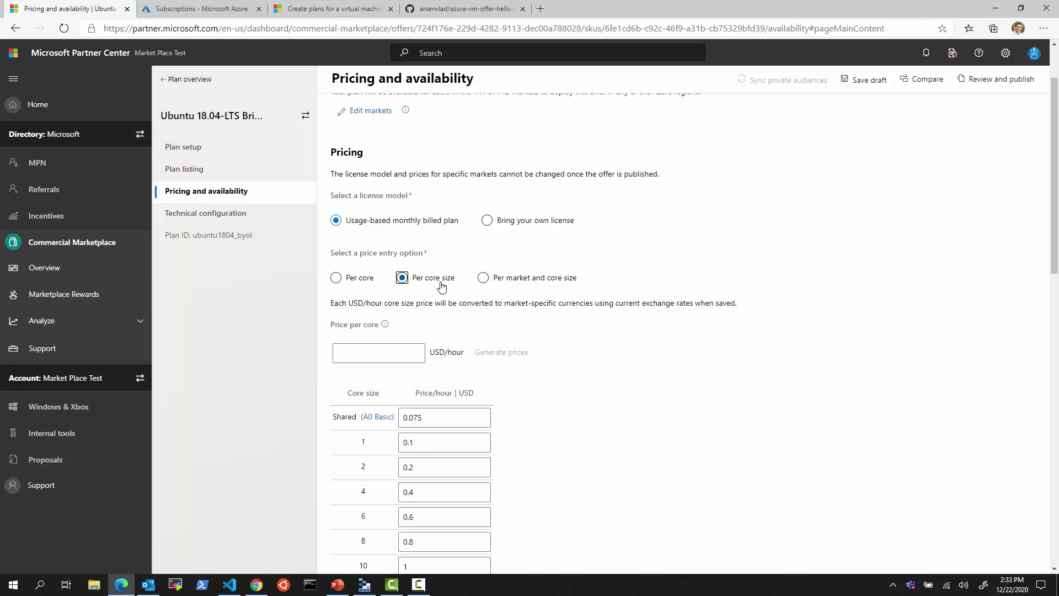
scroll(463, 452, down, 1)
double_click(460, 402)
key(ctrl+c)
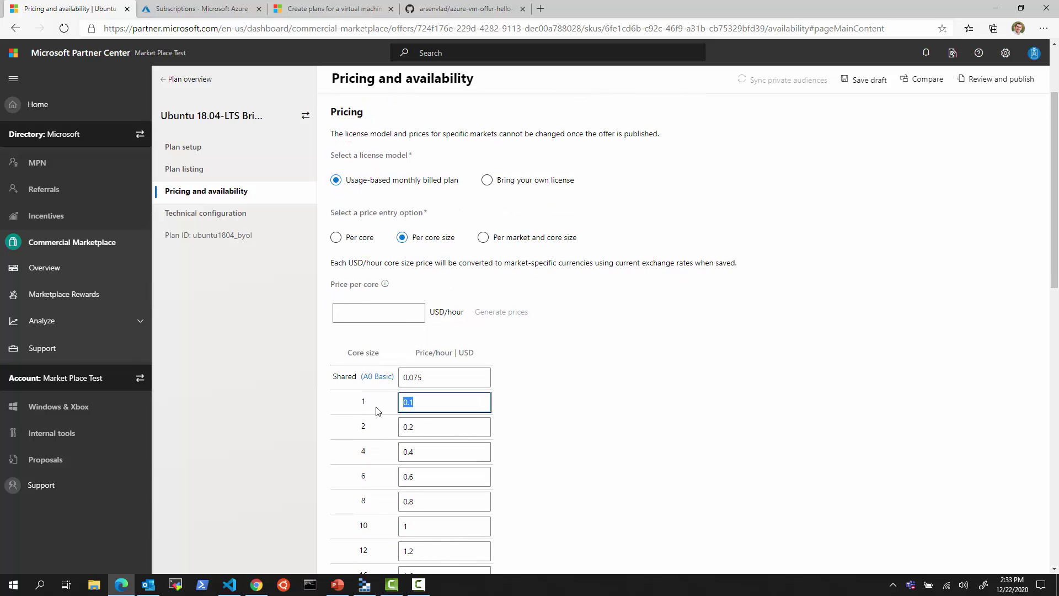
scroll(420, 474, down, 3)
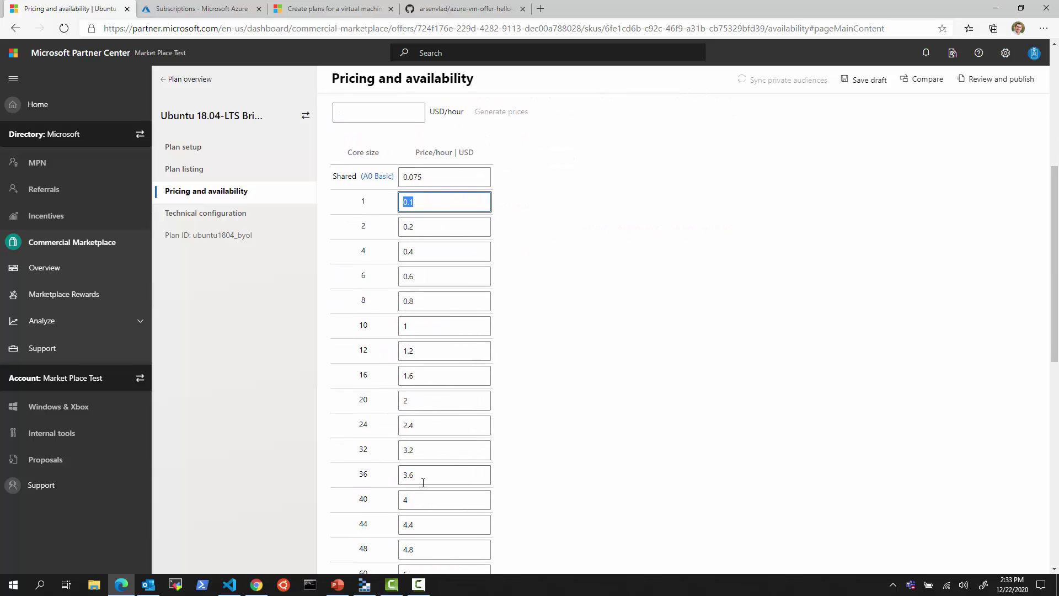
scroll(477, 462, up, 5)
scroll(477, 462, down, 3)
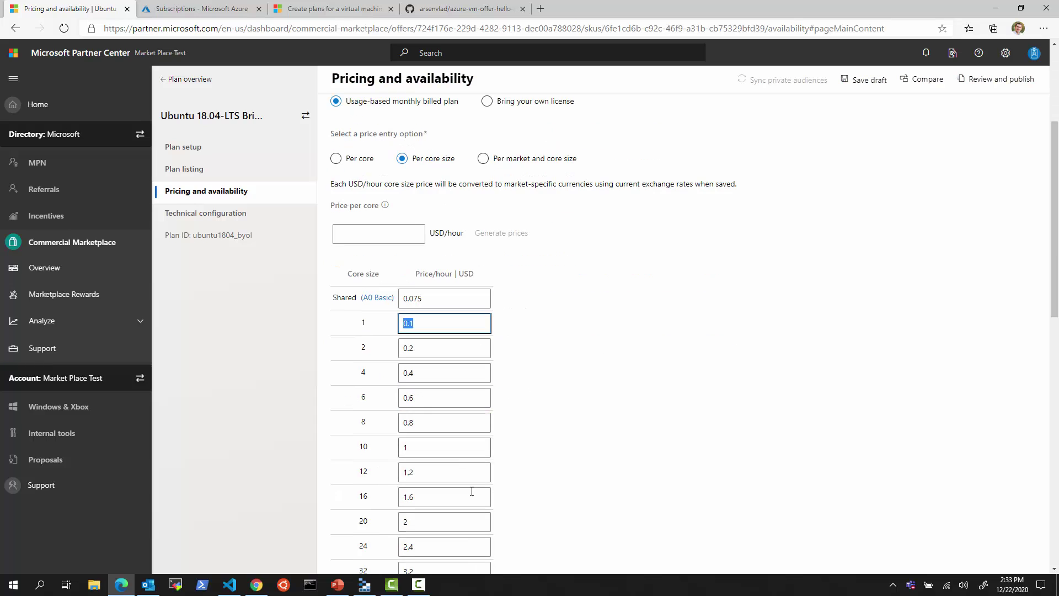
key(Tab)
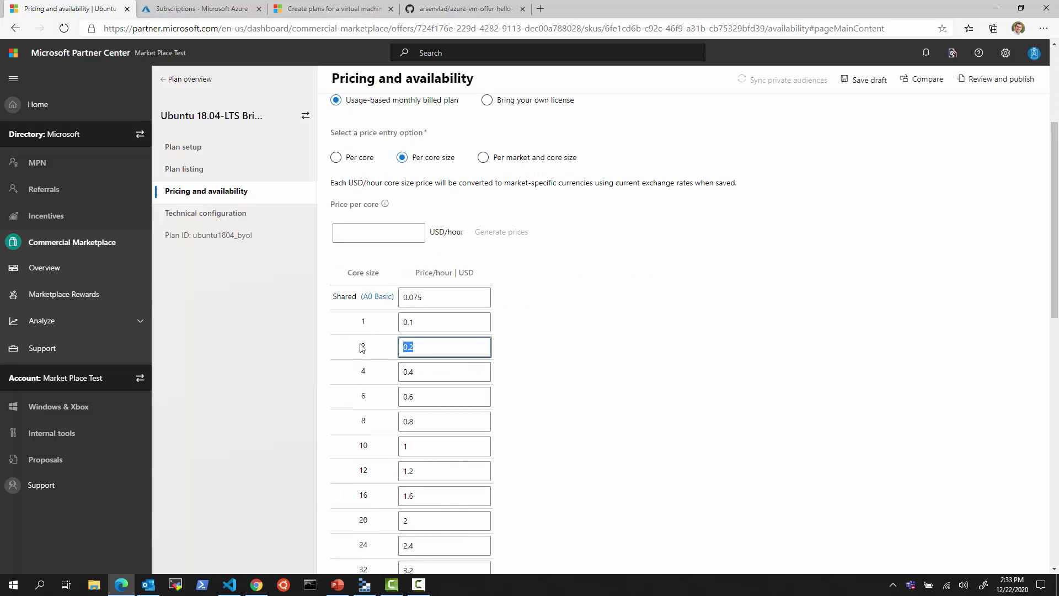
key(ctrl+v)
key(Tab)
key(ctrl+v)
key(Tab)
key(ctrl+v)
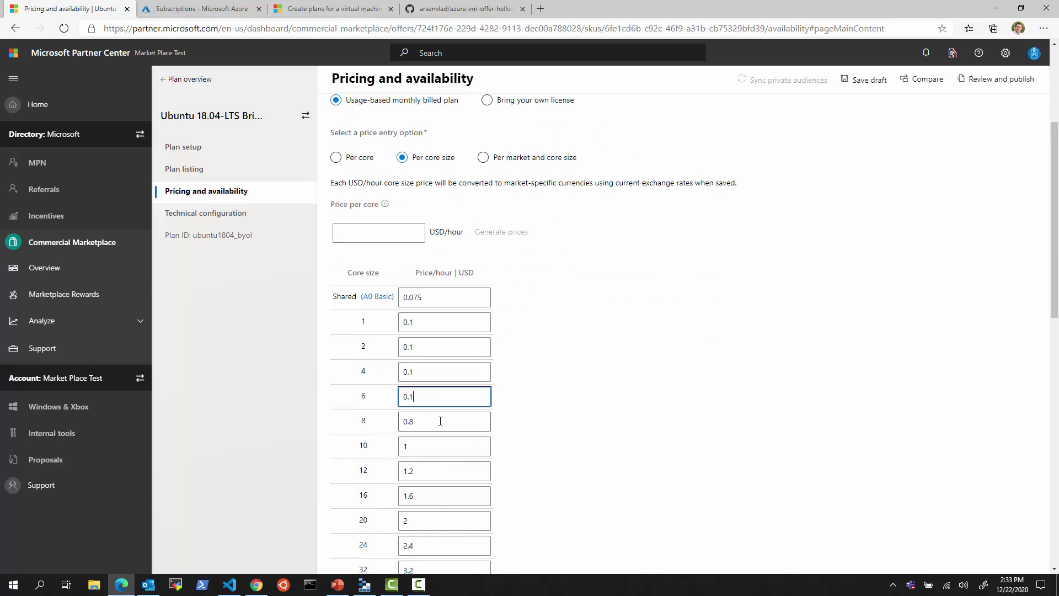
key(Tab)
key(ctrl+v)
click(452, 452)
- Switch to pricing per market and core size, choosing Uganda as the market to customize
click(336, 157)
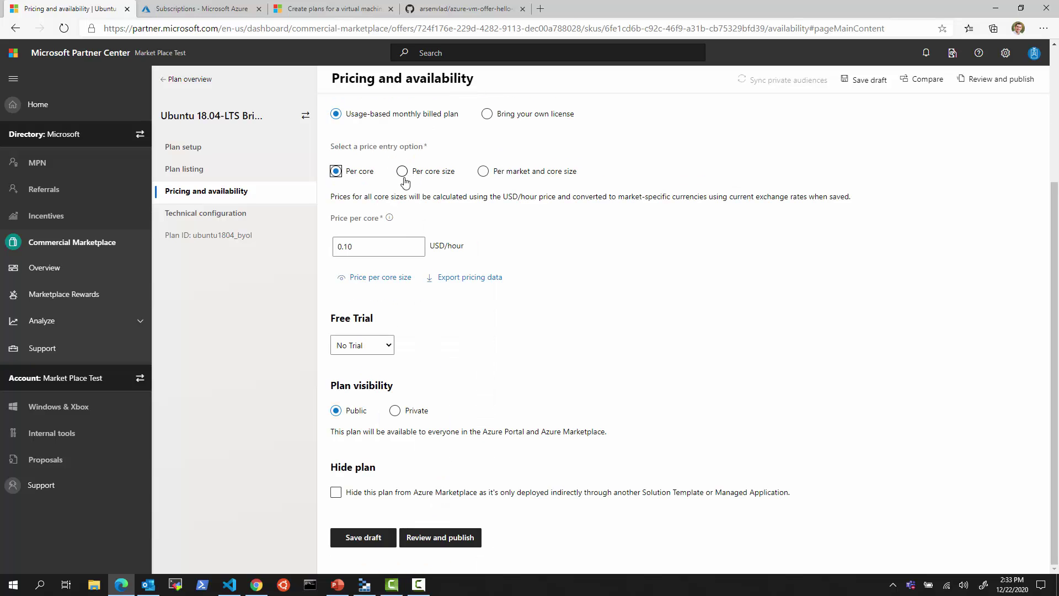
click(407, 173)
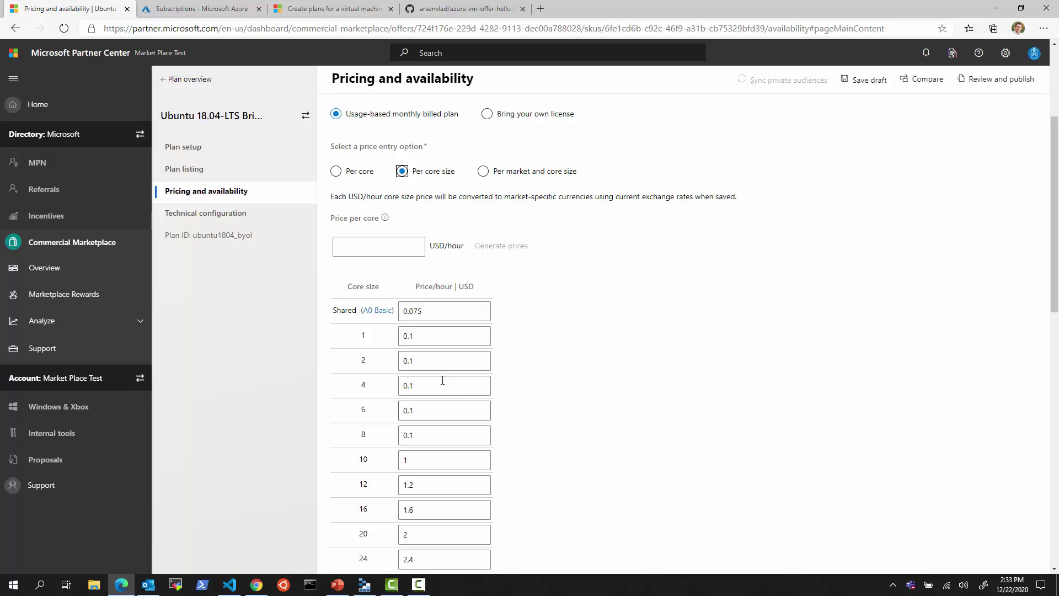
click(483, 171)
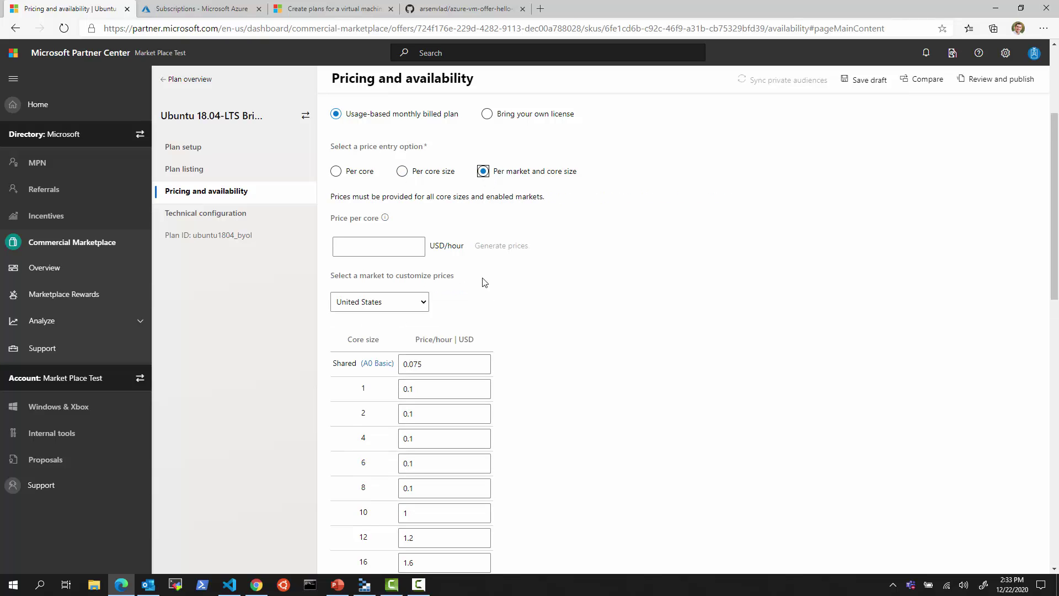
click(397, 302)
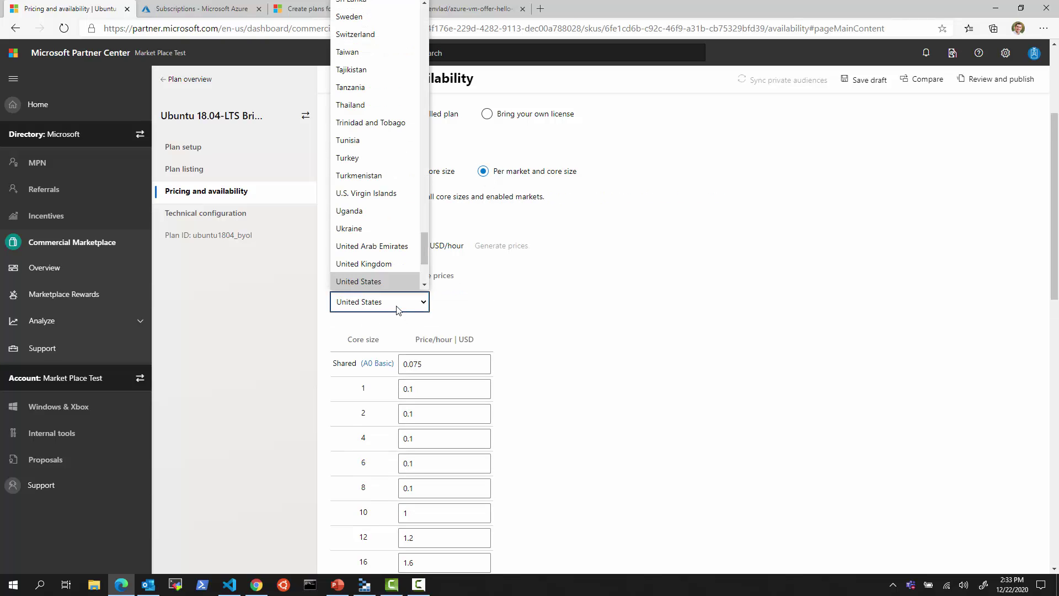
drag(423, 252, 425, 260)
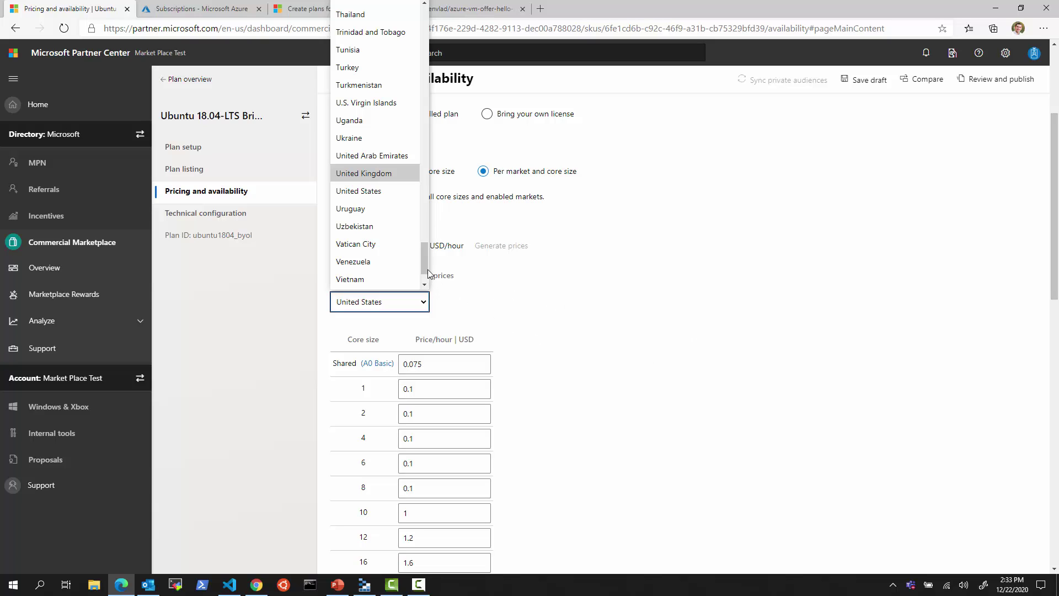
click(367, 120)
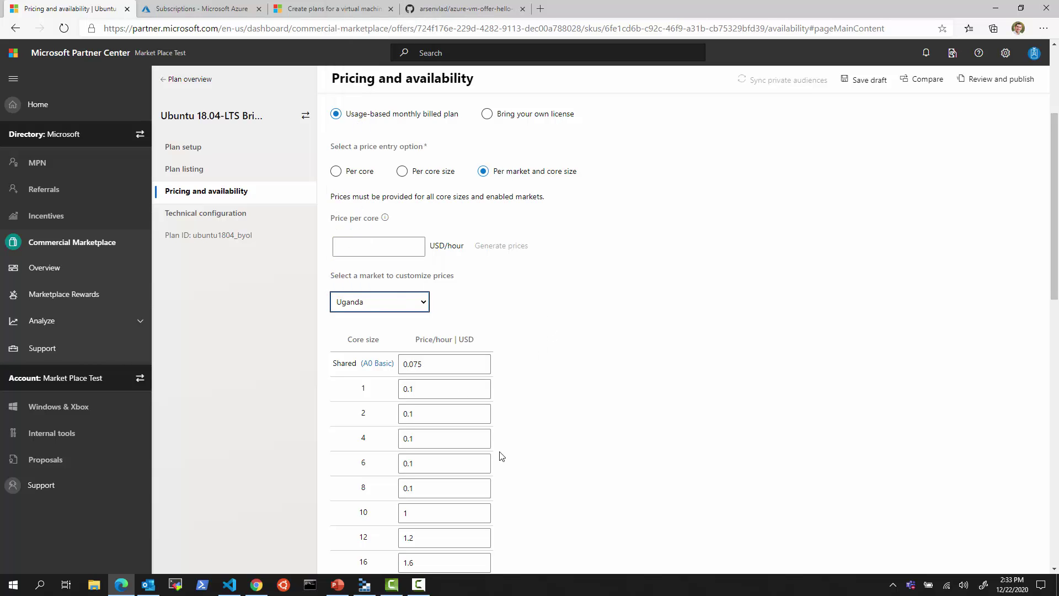
- Return the price entry option to a single price per core
scroll(501, 455, down, 3)
scroll(484, 401, up, 4)
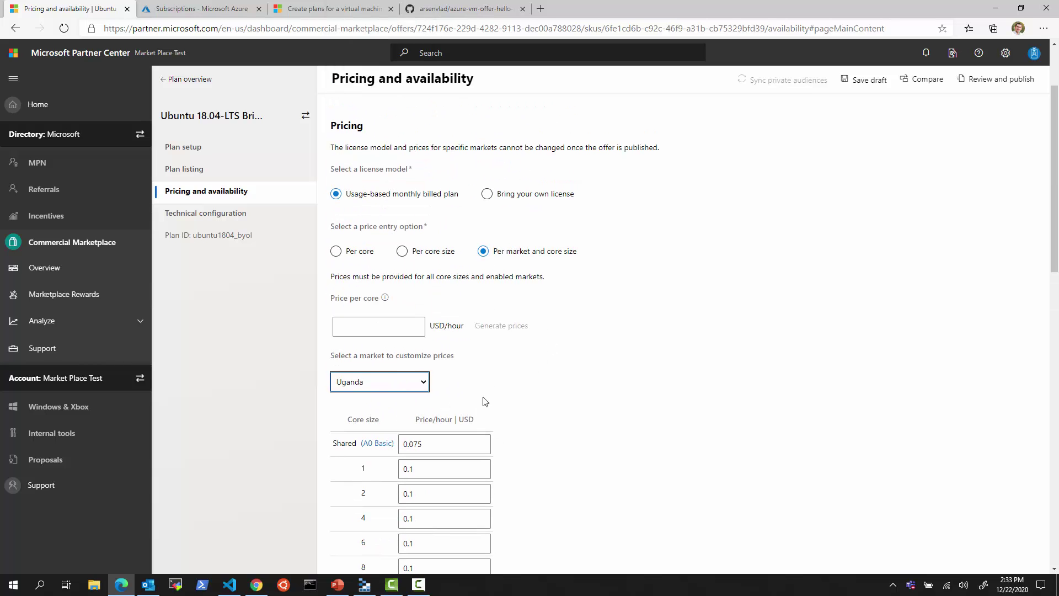
click(336, 251)
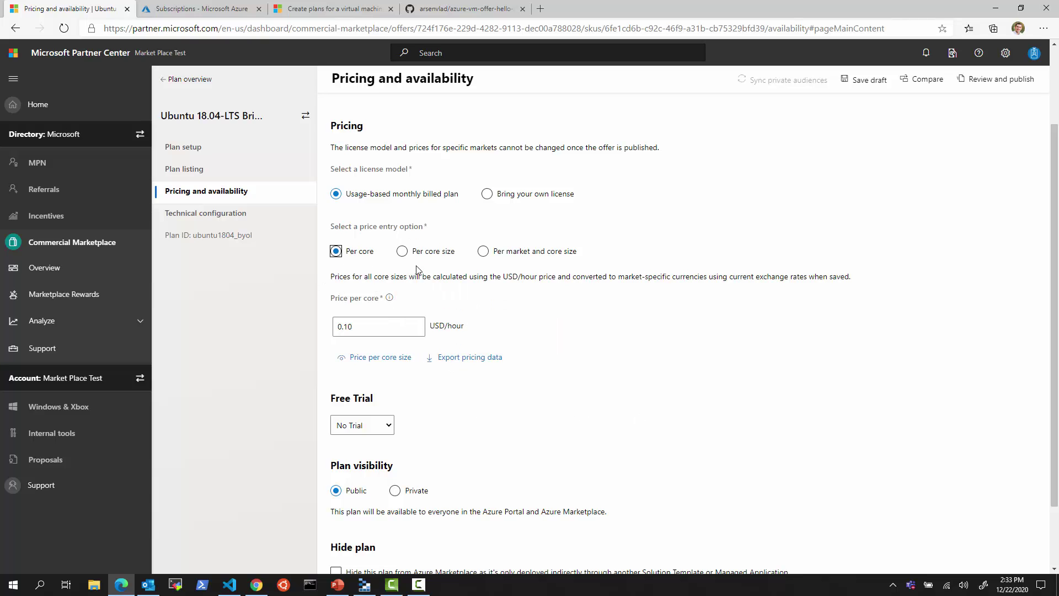
click(402, 251)
click(349, 253)
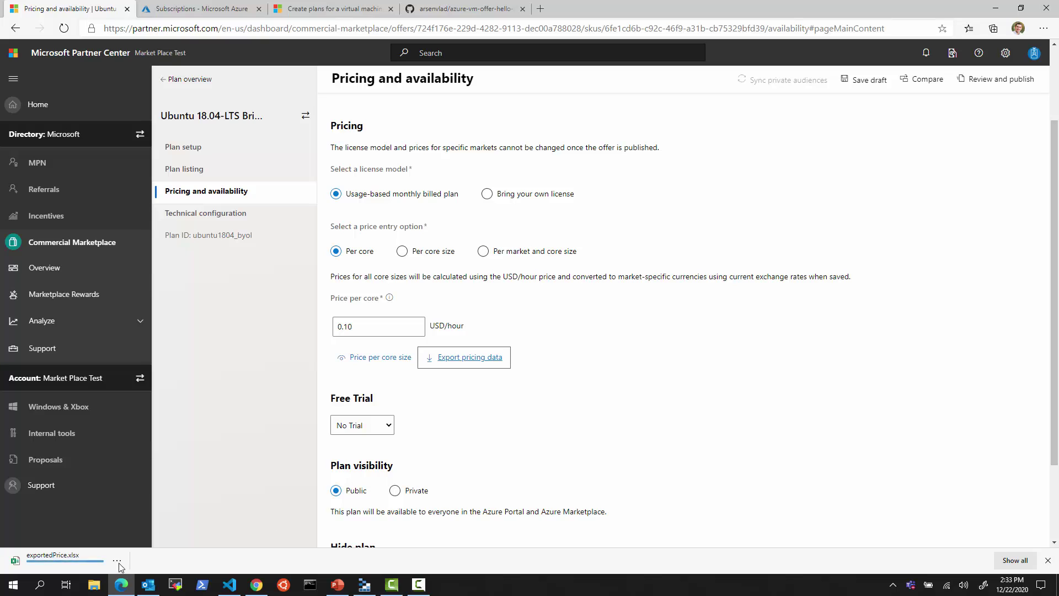
- Open exportedPrice.xlsx and highlight the country codes, Enabled values and empty price cells F9 to Q29
click(94, 568)
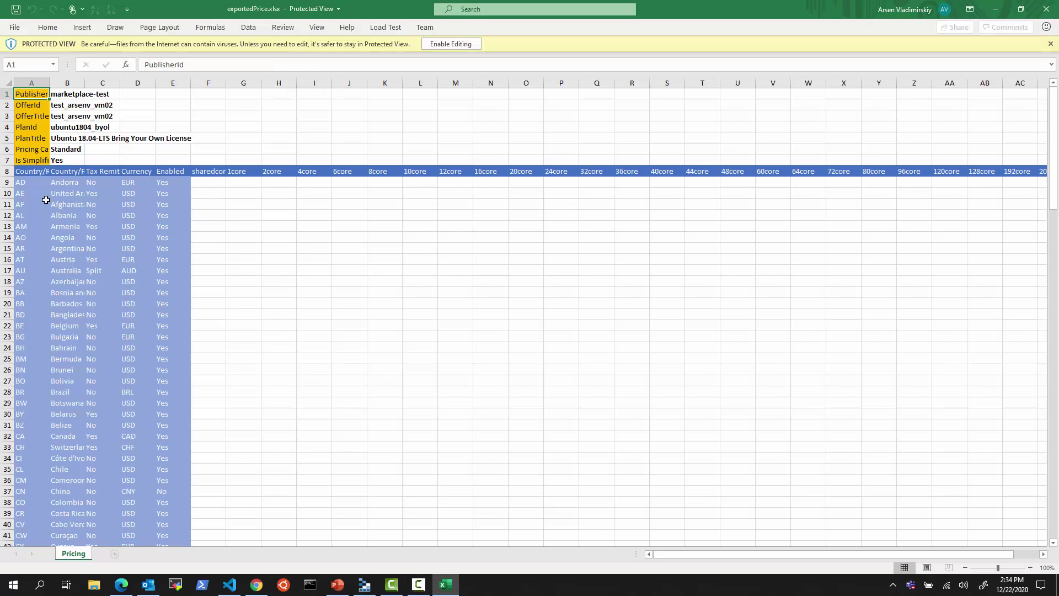
drag(25, 185, 28, 270)
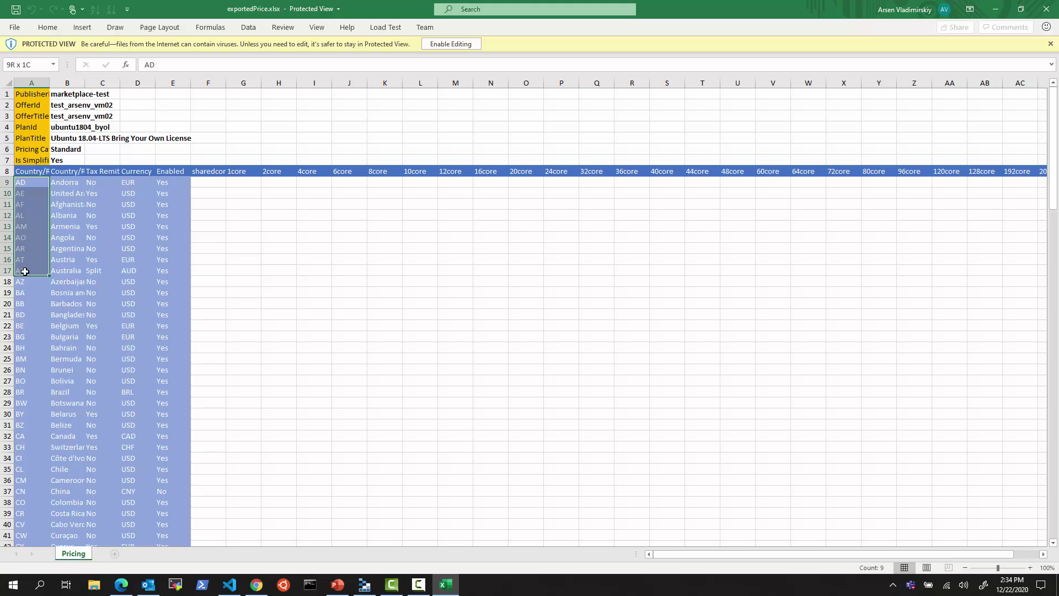
drag(163, 184, 171, 304)
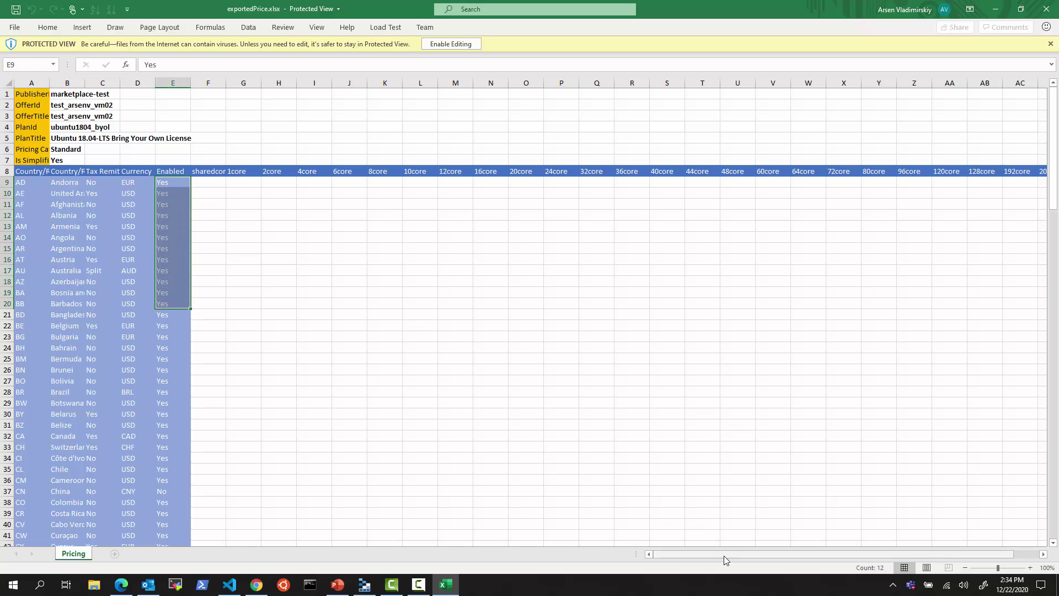
drag(723, 555, 824, 572)
drag(728, 584, 388, 288)
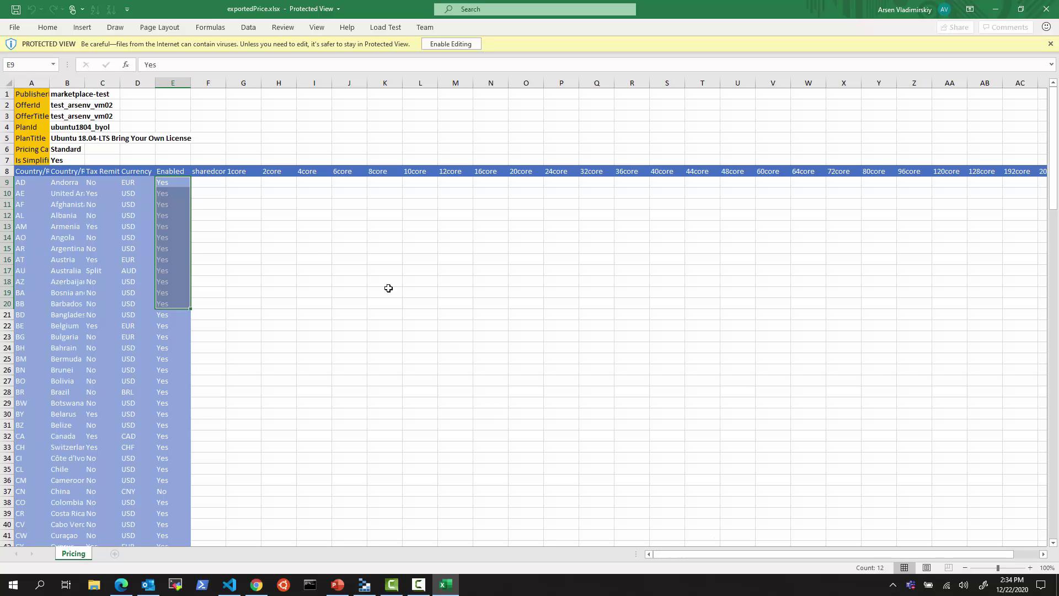
drag(218, 181, 601, 403)
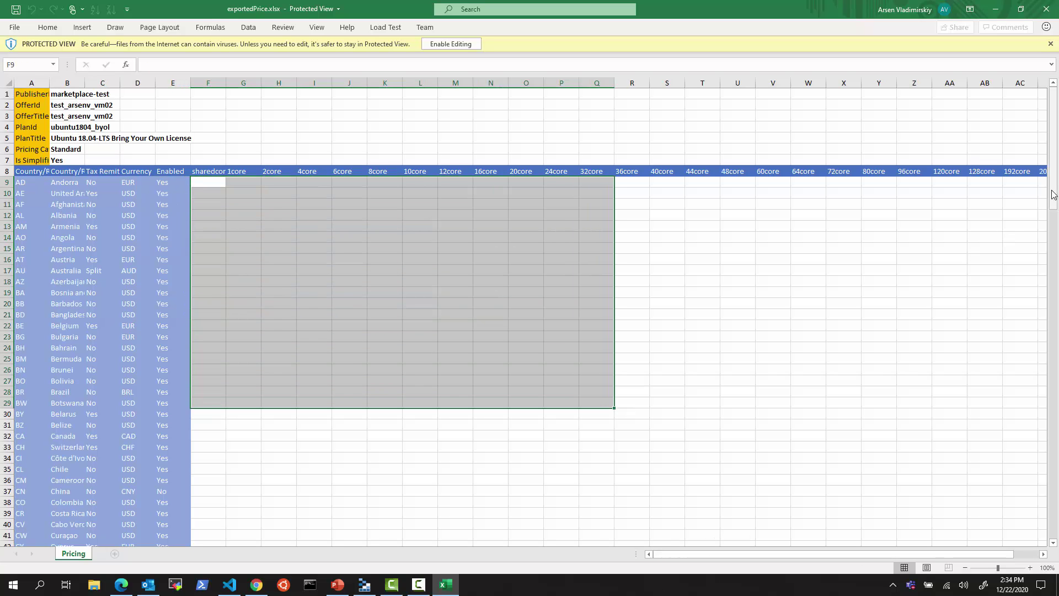
- Scroll through the market rows and select row 140, the United States entry
drag(1054, 194, 1052, 526)
scroll(184, 397, up, 20)
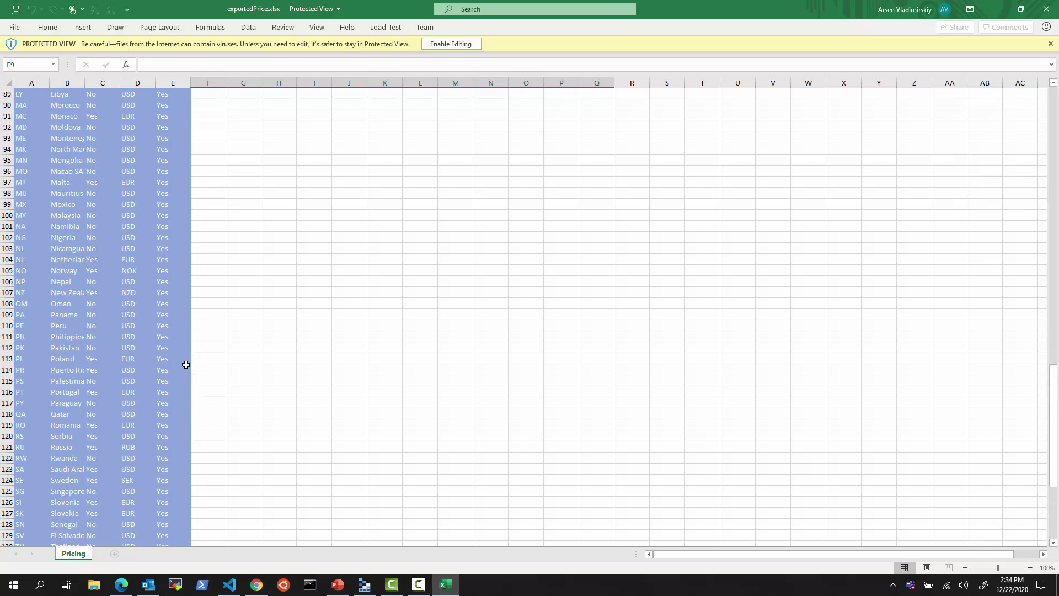
scroll(185, 364, up, 10)
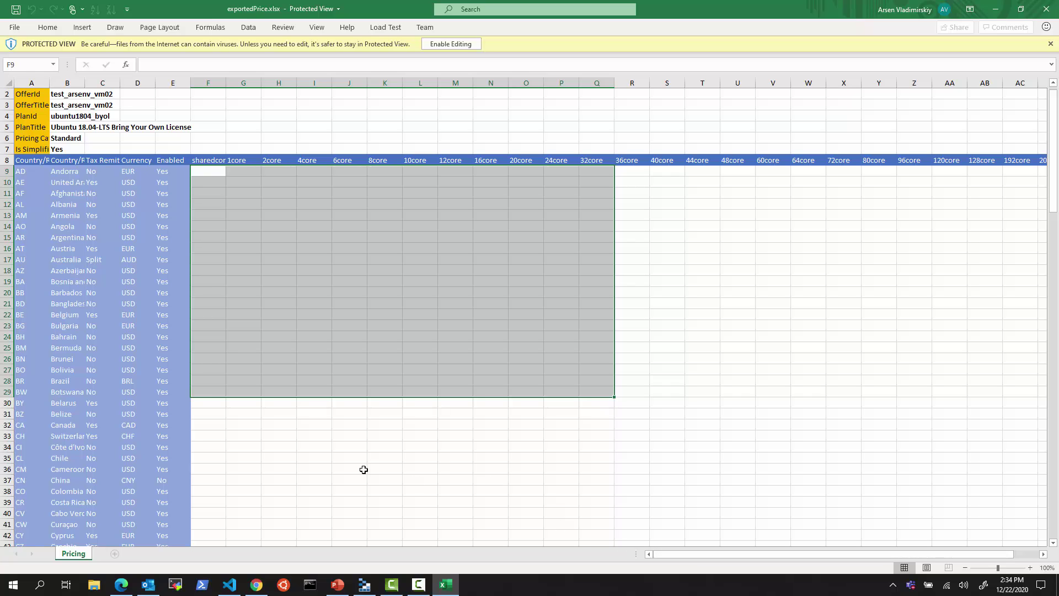
scroll(380, 480, up, 1)
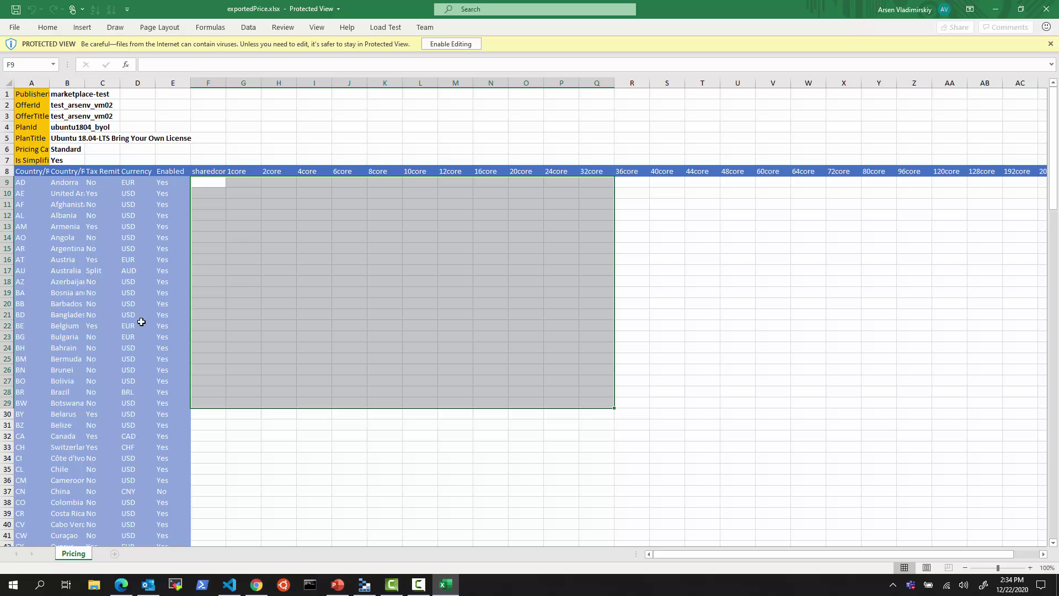
scroll(145, 349, down, 16)
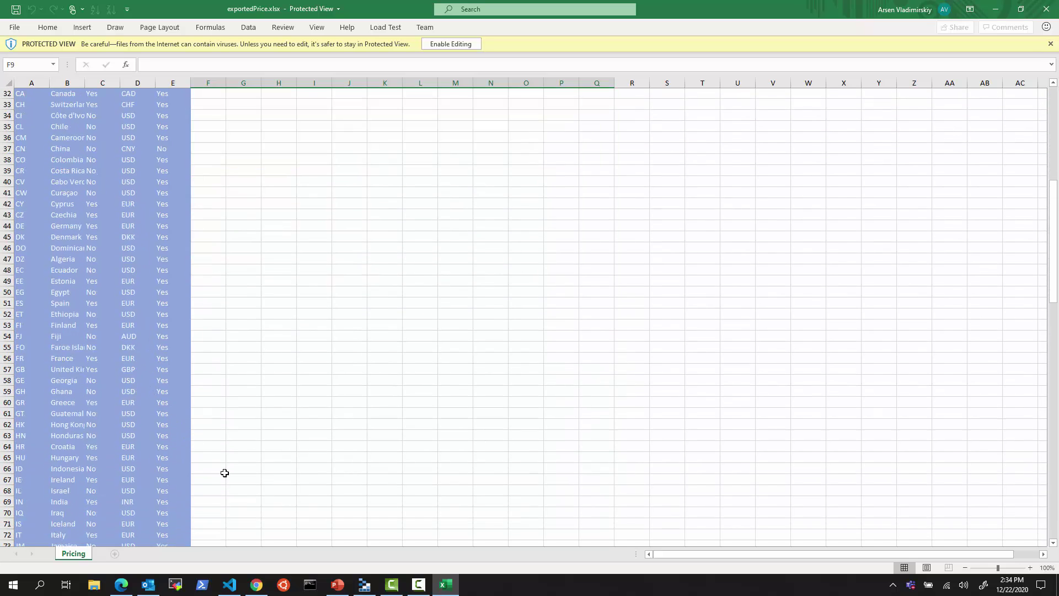
scroll(233, 484, down, 19)
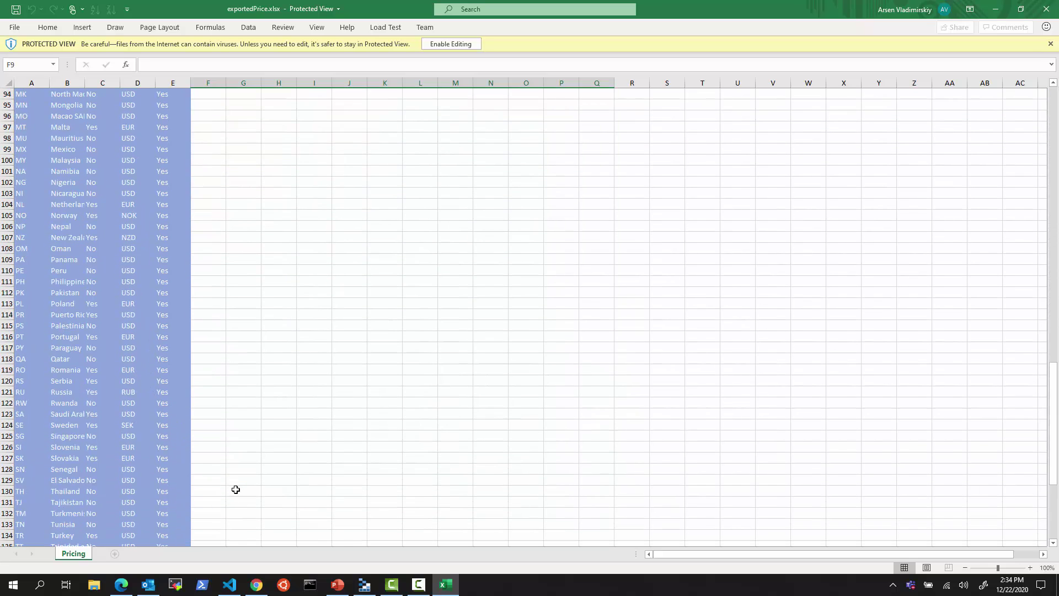
scroll(235, 489, down, 2)
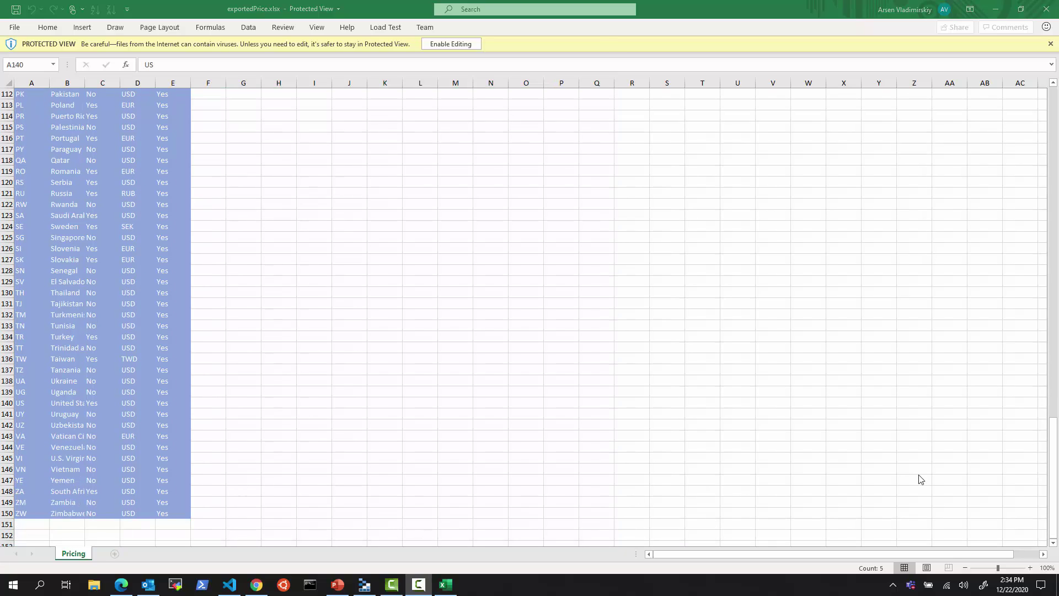
key(shift+space)
scroll(353, 335, up, 3)
scroll(352, 335, up, 20)
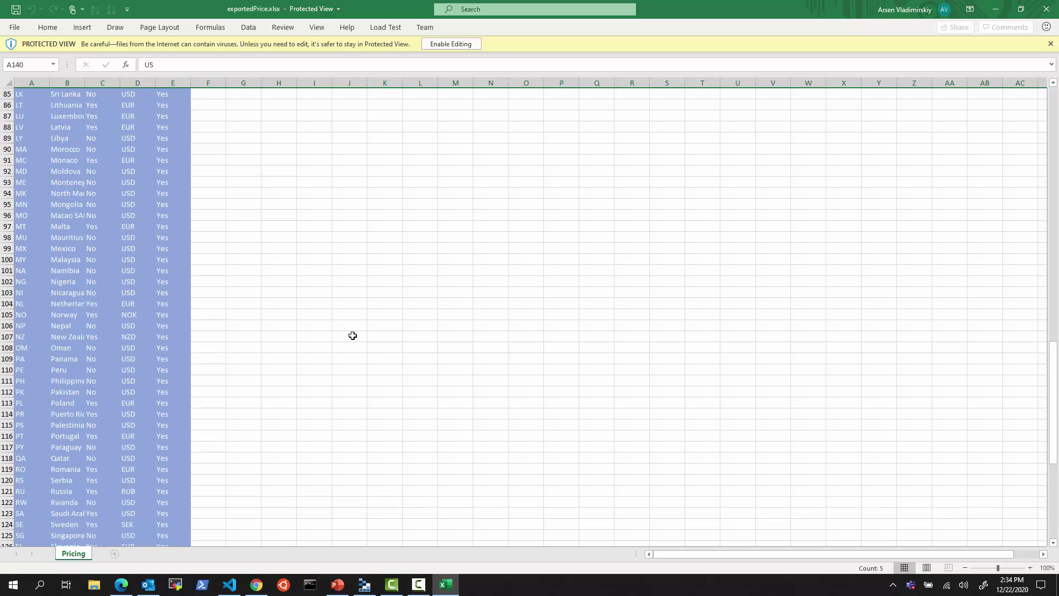
scroll(351, 318, up, 4)
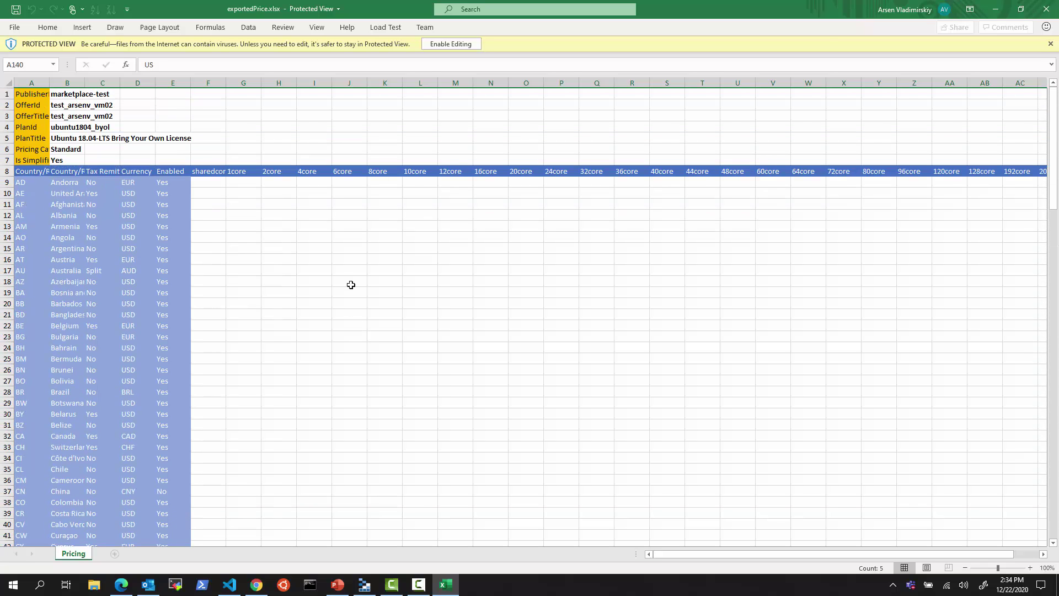
- Close Excel, switch the plan to Bring your own license, and set Plan visibility to Private
click(1046, 9)
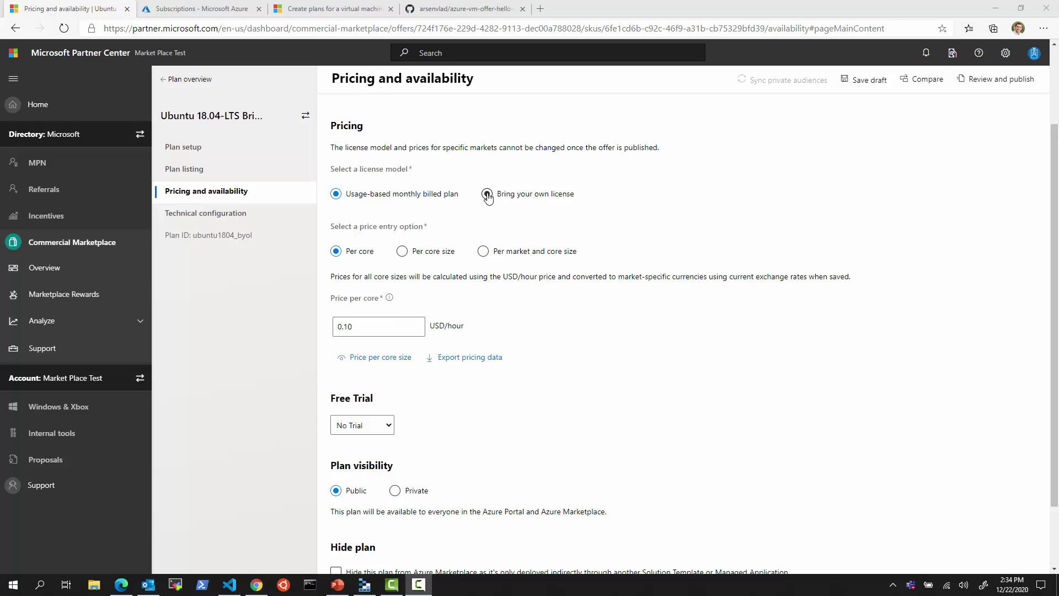
click(487, 195)
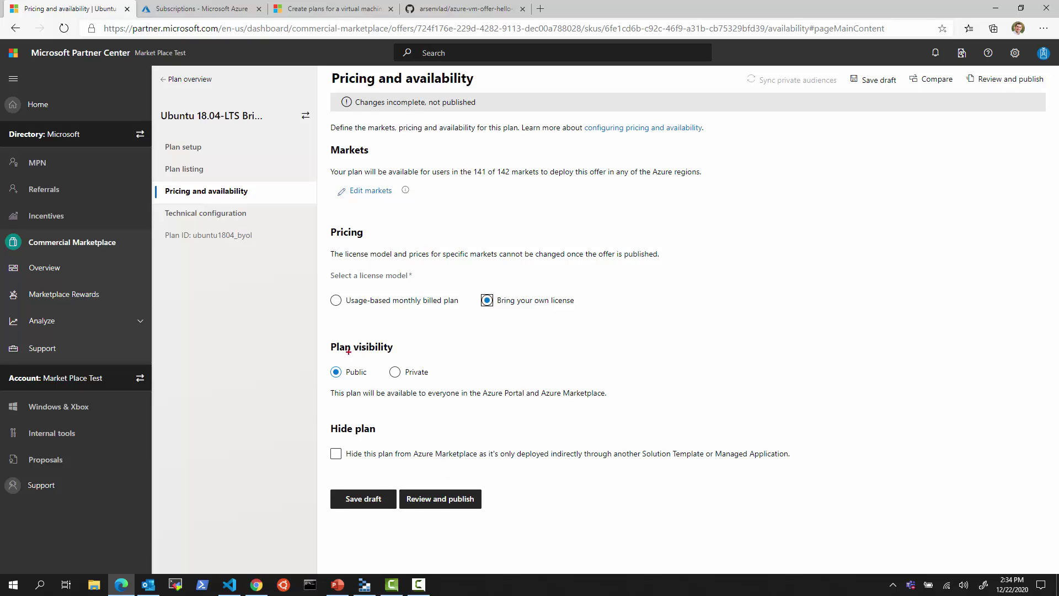
mouse_move(323, 334)
mouse_down()
mouse_move(628, 397)
mouse_move(628, 413)
mouse_up()
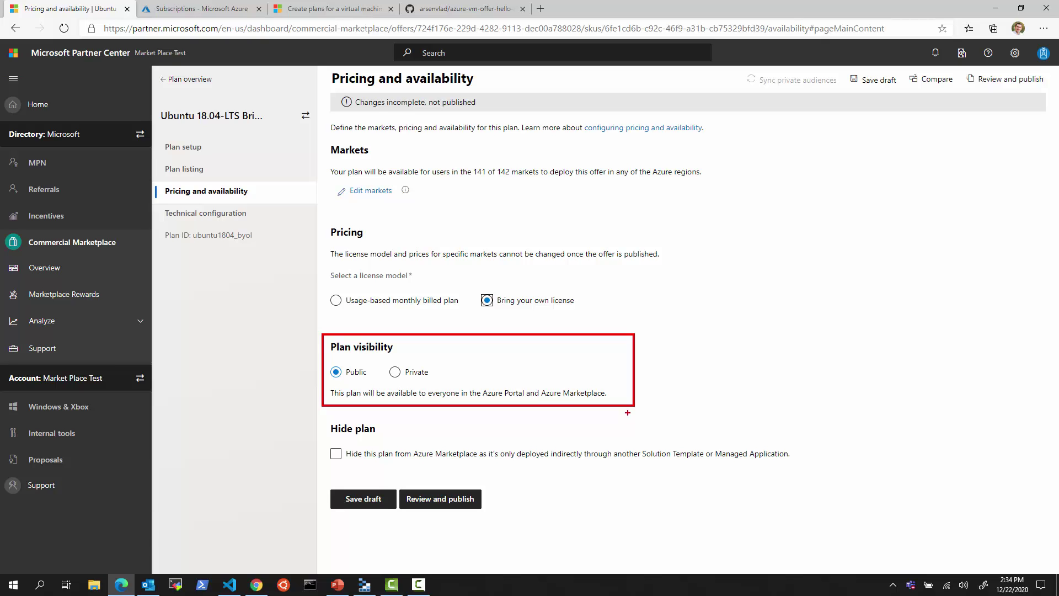
key(Escape)
click(403, 376)
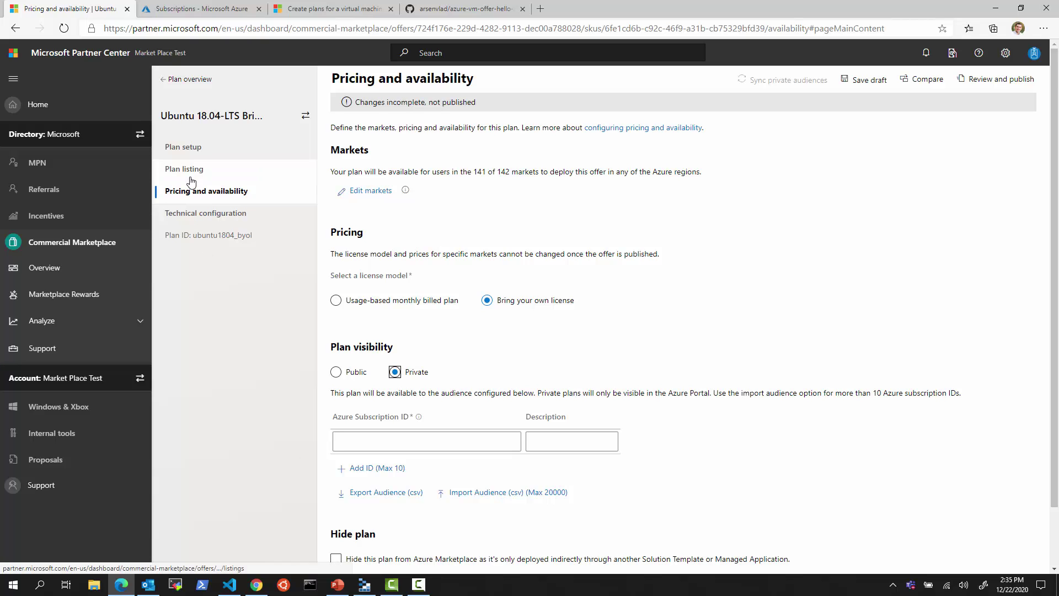
- Copy the third subscription's ID from the Azure portal Subscriptions list
click(256, 584)
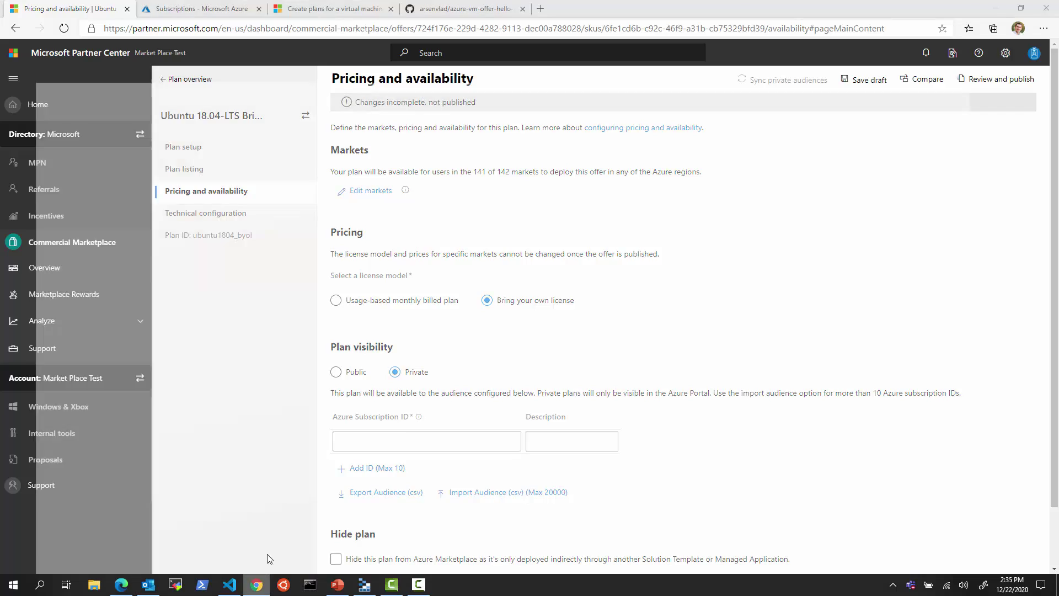
drag(485, 303, 344, 296)
key(ctrl+c)
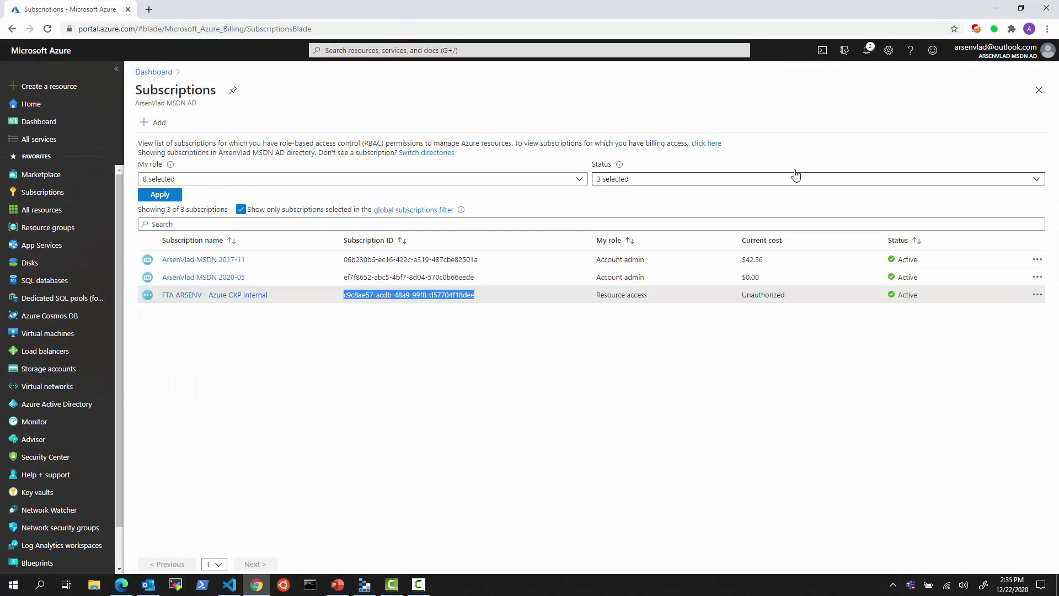
click(995, 8)
- Paste the copied subscription ID into the first audience row and give it a description
click(472, 441)
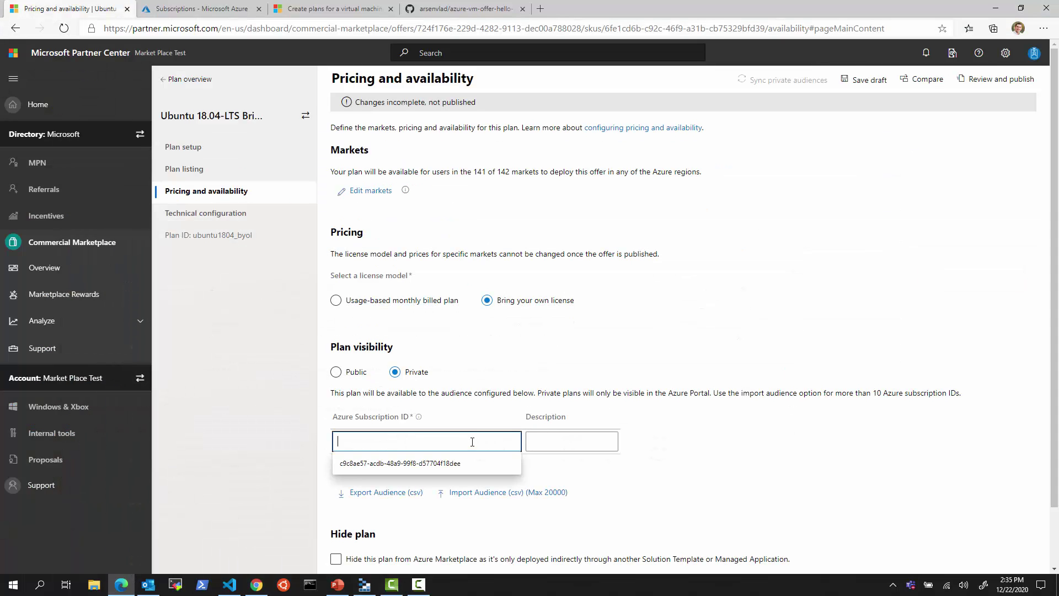
key(ctrl+v)
click(568, 441)
text(Arsen Inte)
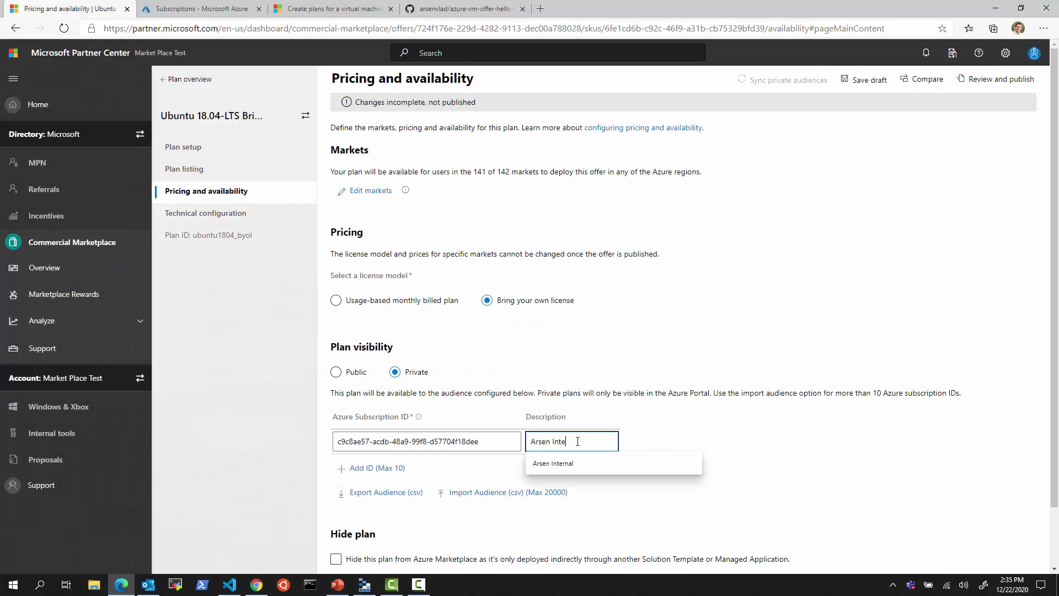
text(rnal)
- Add a second row with the first Azure subscription's ID and a short description
click(377, 468)
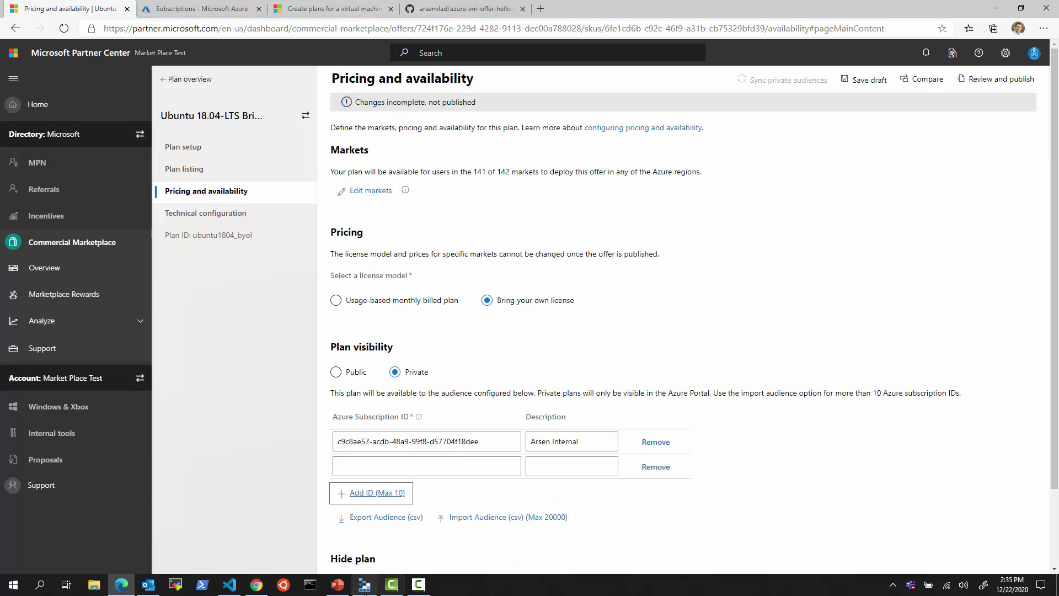
click(256, 585)
triple_click(392, 258)
key(ctrl+c)
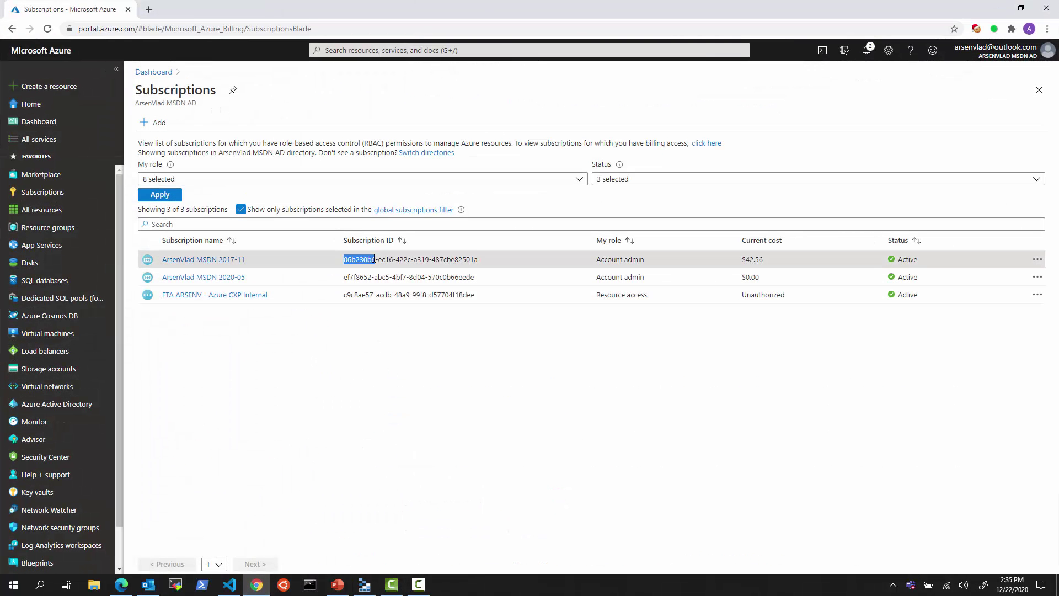
key(alt+Tab)
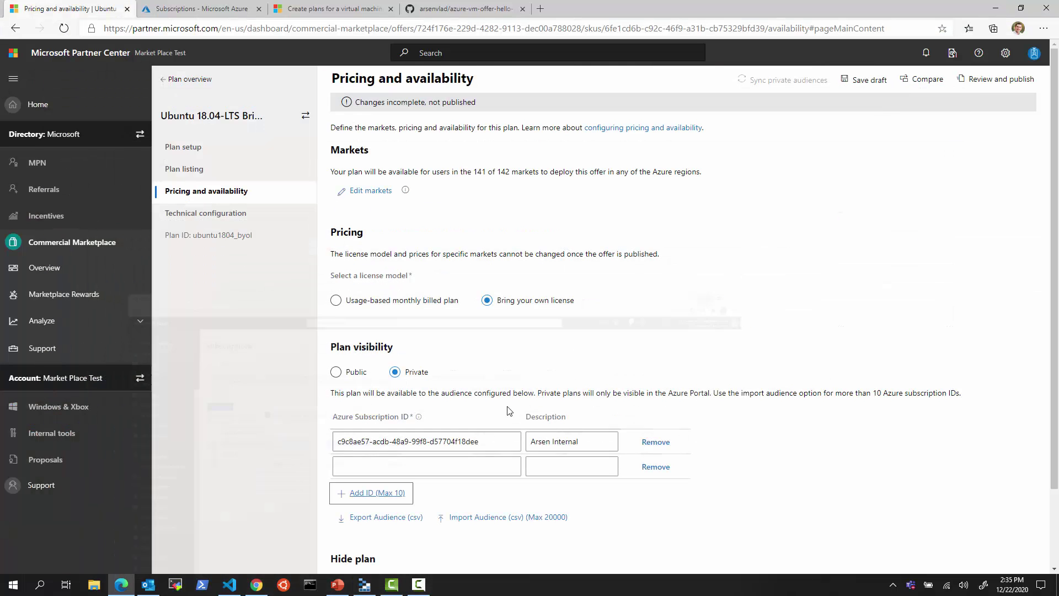
click(435, 461)
key(ctrl+v)
click(539, 466)
text(Ar)
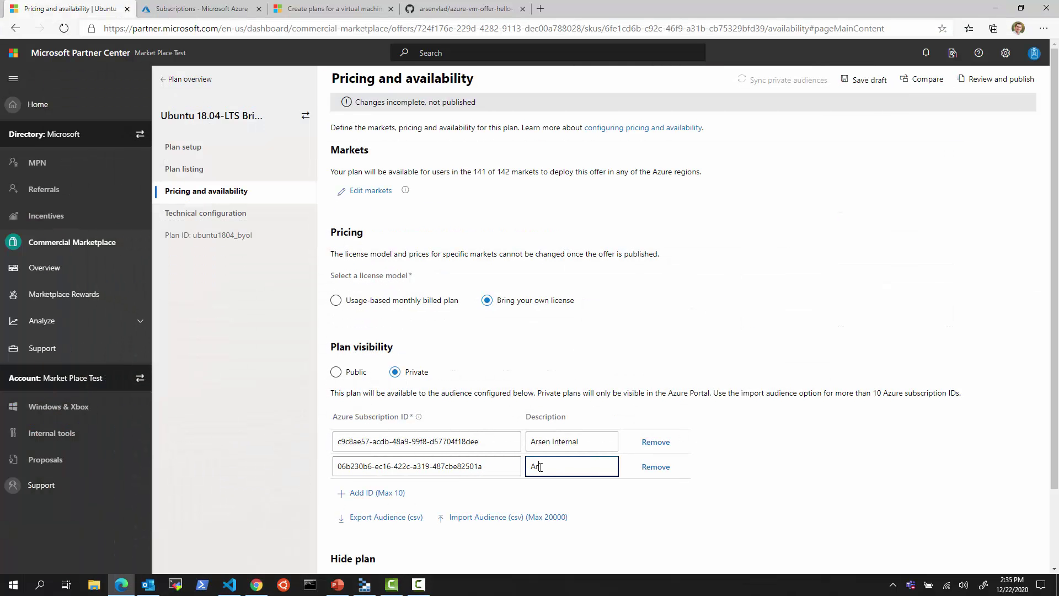
text(DN)
click(960, 480)
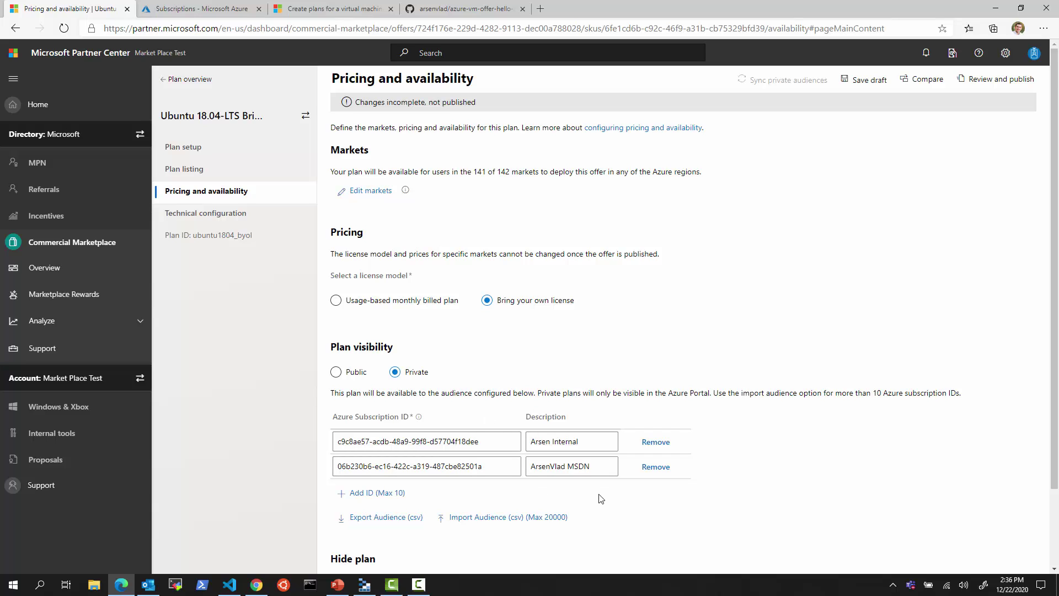
- Save the pricing and availability draft with Hide plan unchecked, then open Technical configuration
scroll(600, 498, down, 1)
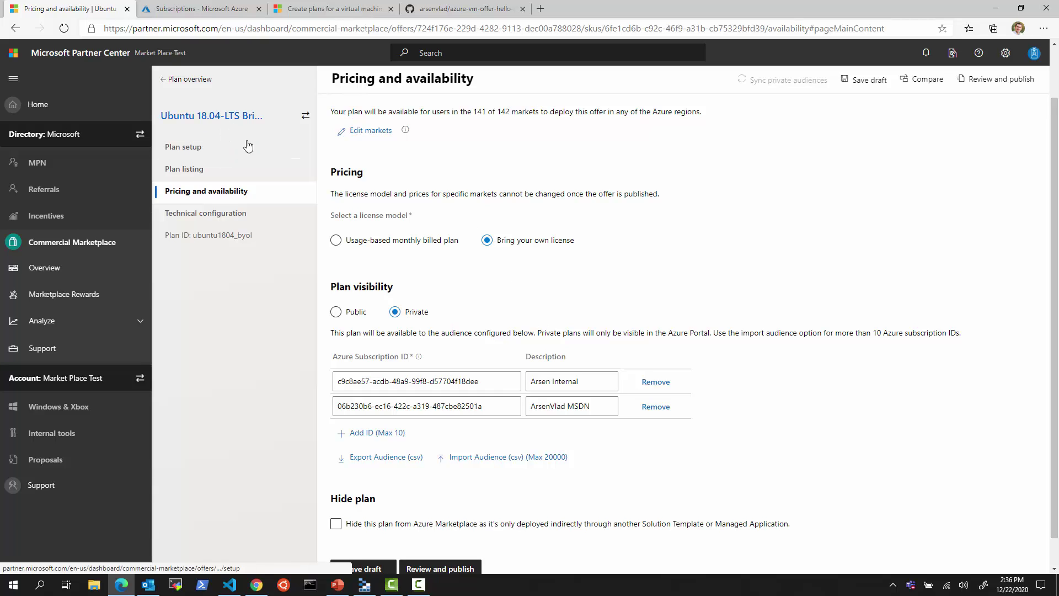
scroll(507, 438, down, 1)
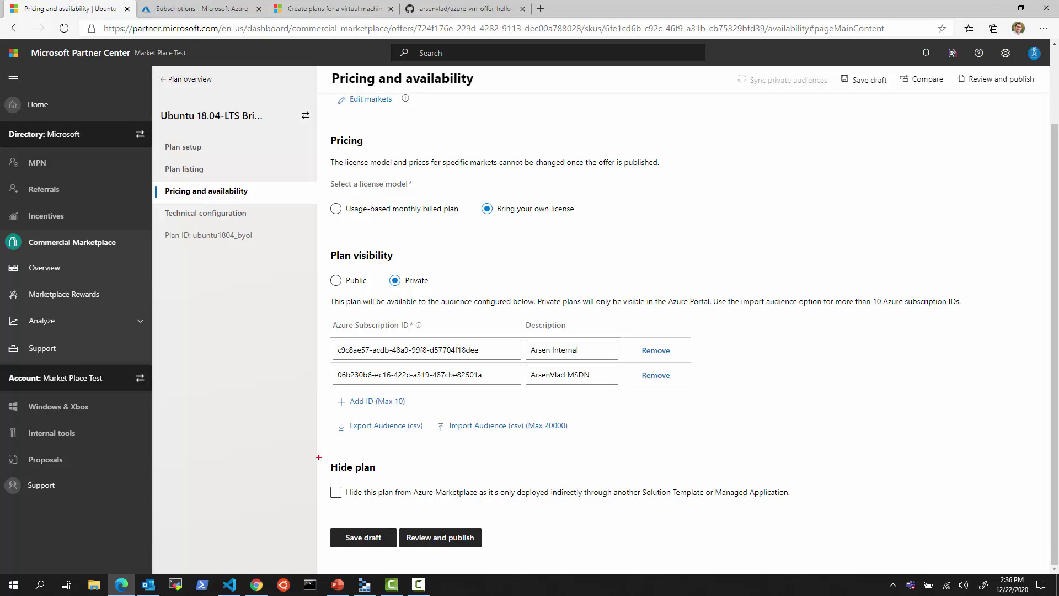
drag(318, 457, 806, 507)
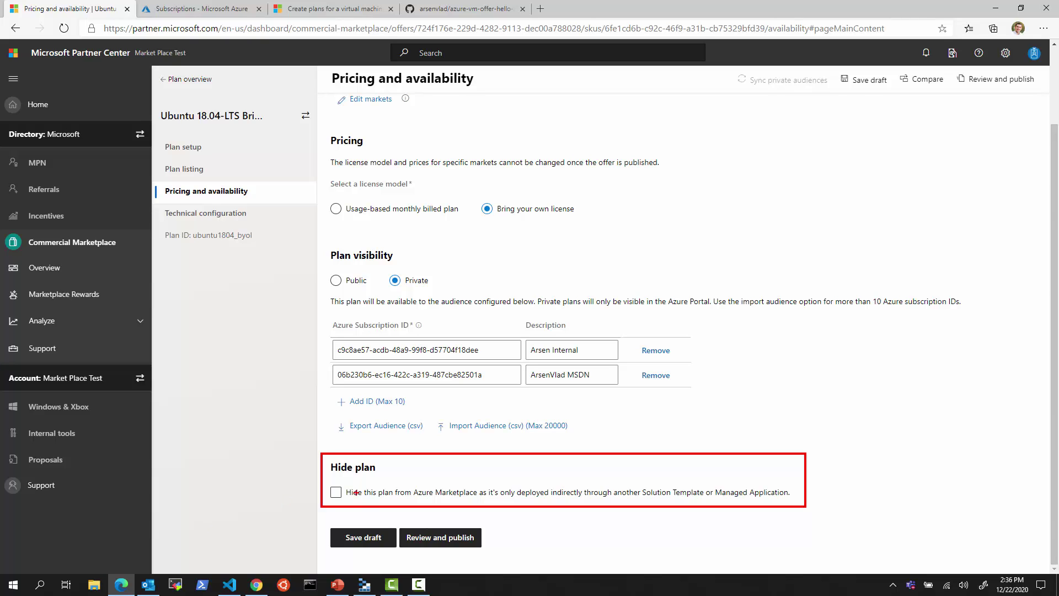
drag(331, 488, 340, 485)
mouse_move(600, 502)
mouse_down()
mouse_move(776, 501)
mouse_move(685, 475)
mouse_move(547, 482)
mouse_move(607, 502)
mouse_up()
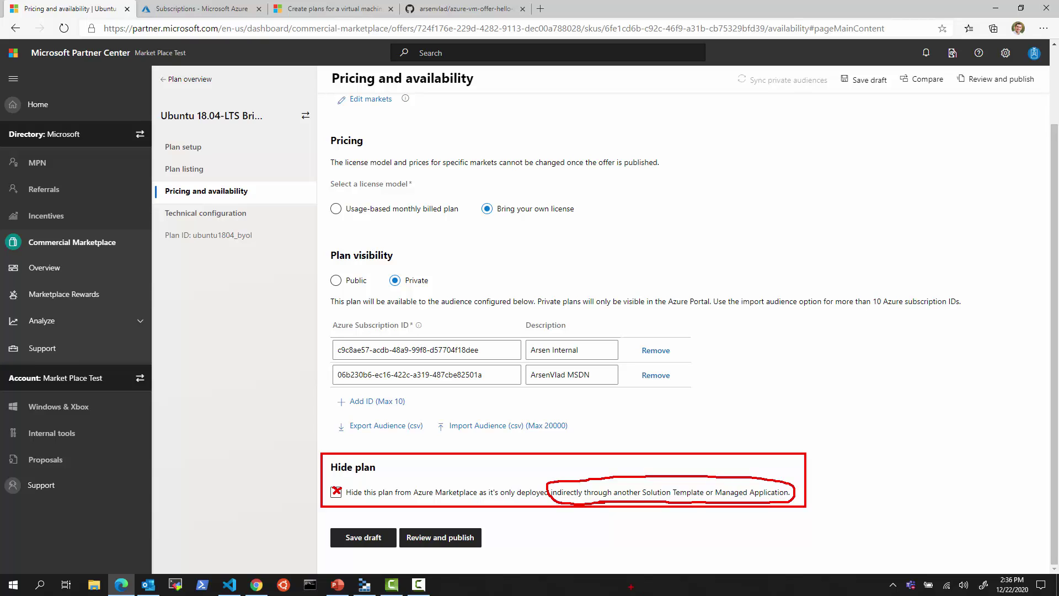
key(Escape)
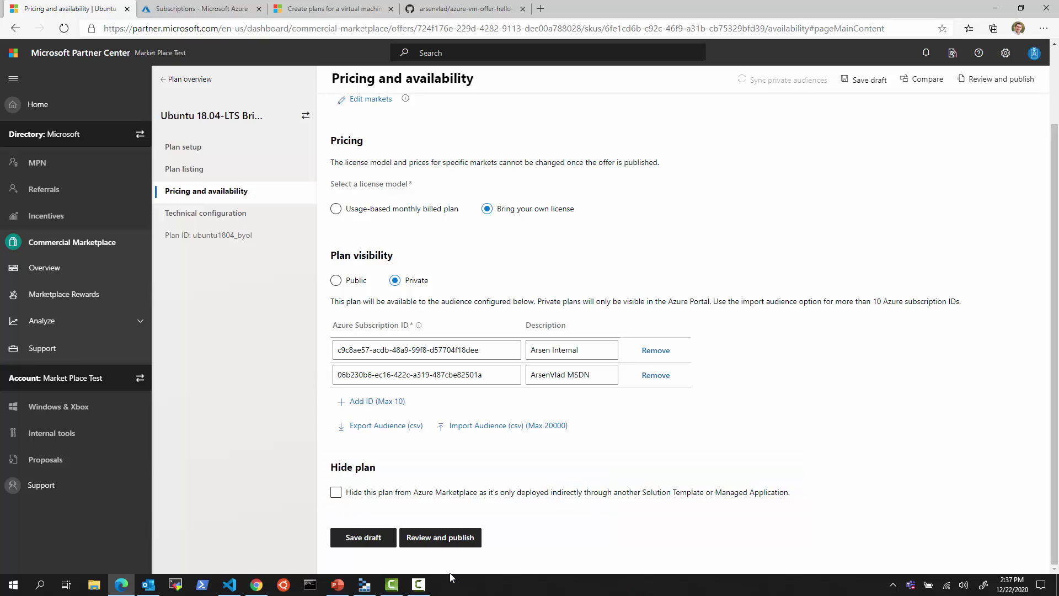
click(372, 538)
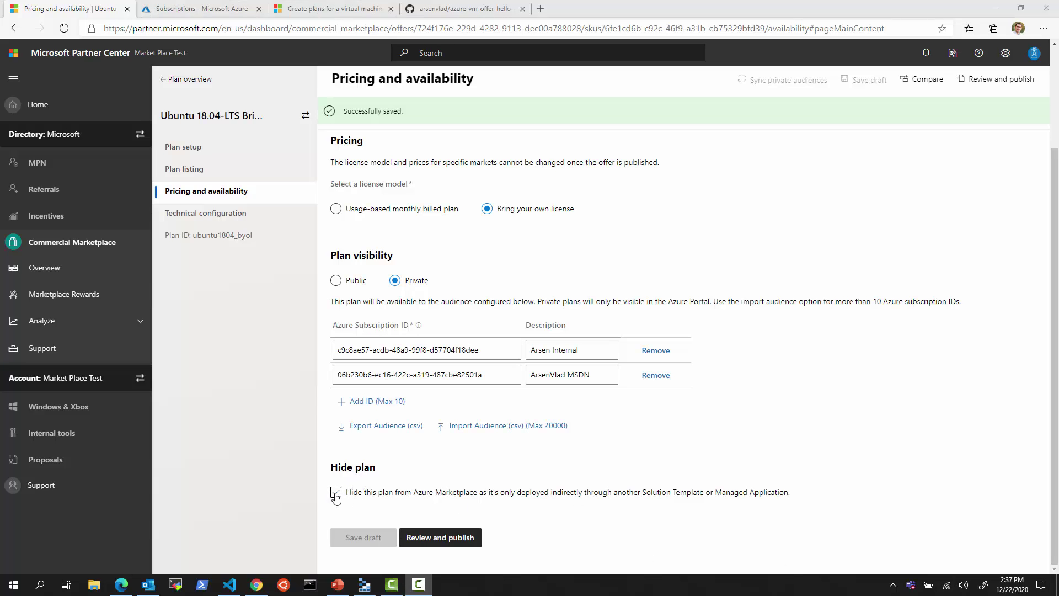
click(219, 218)
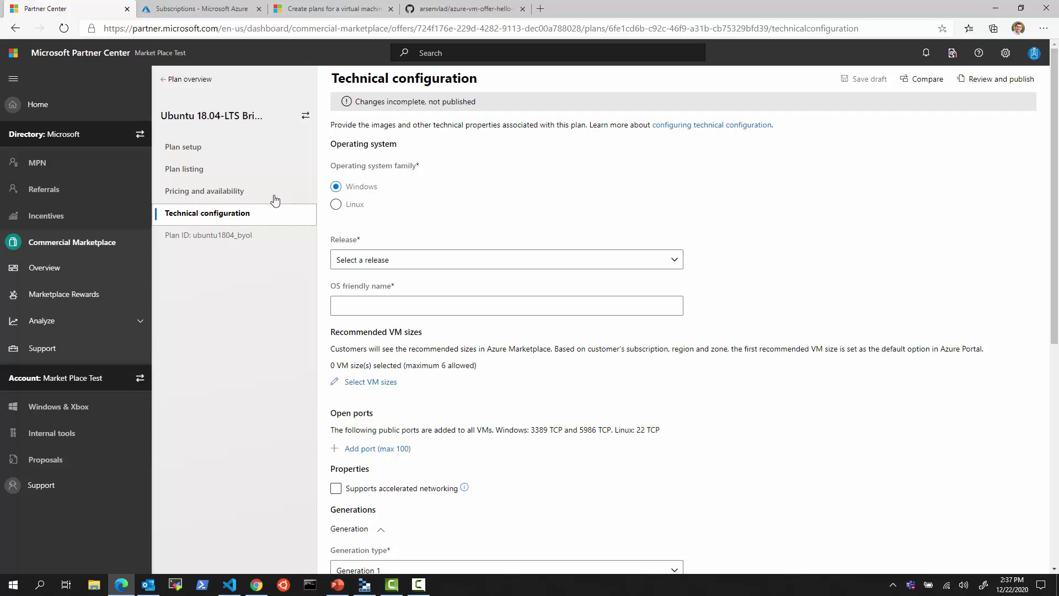
- Choose the Linux OS family, vendor Ubuntu, and OS friendly name 'Ubuntu 18.04-LTS'
click(335, 204)
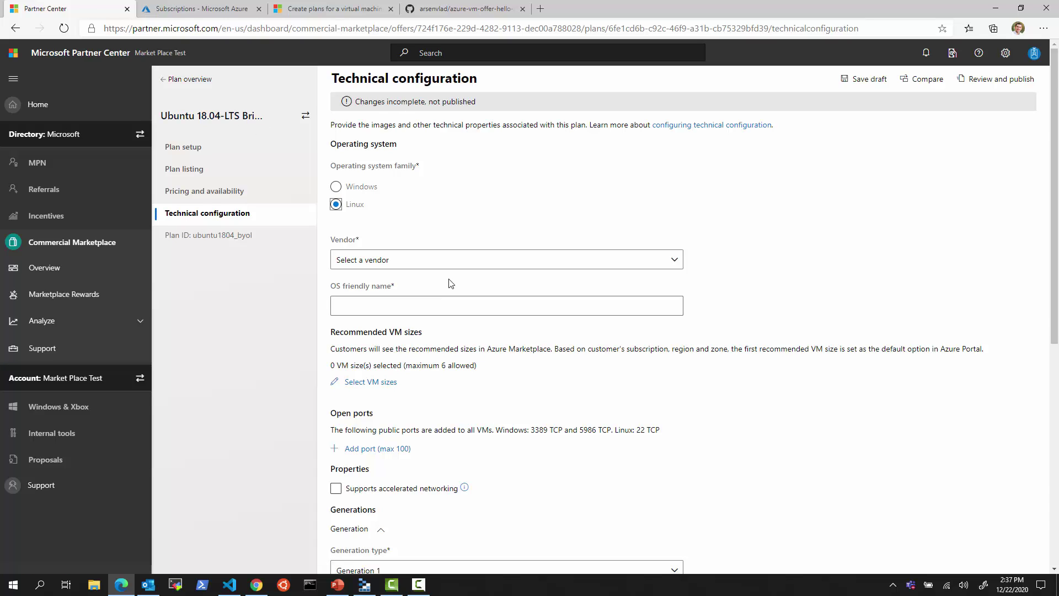
click(441, 261)
click(405, 369)
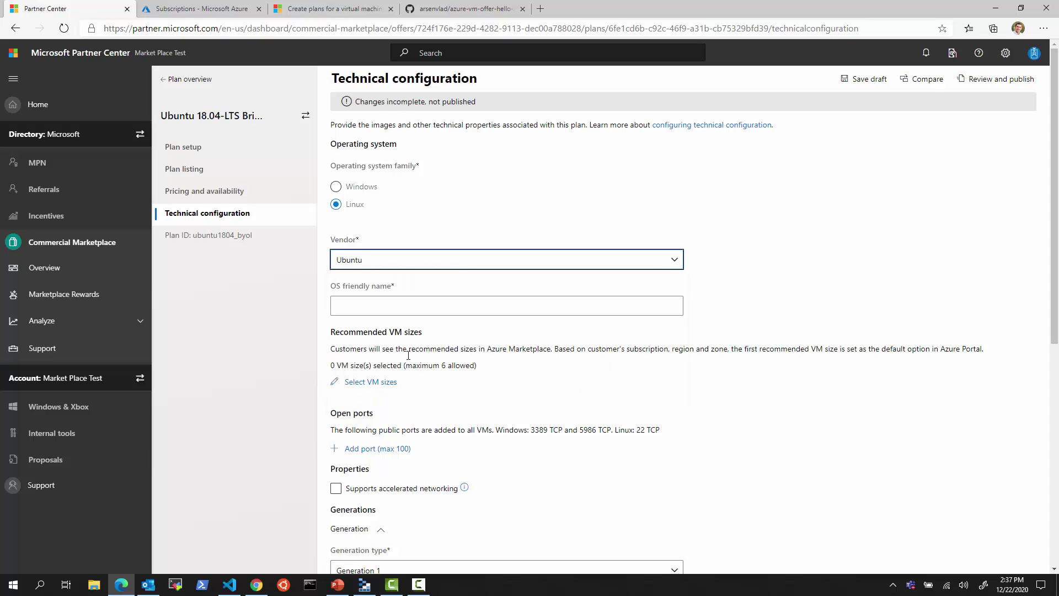
click(404, 311)
text(U)
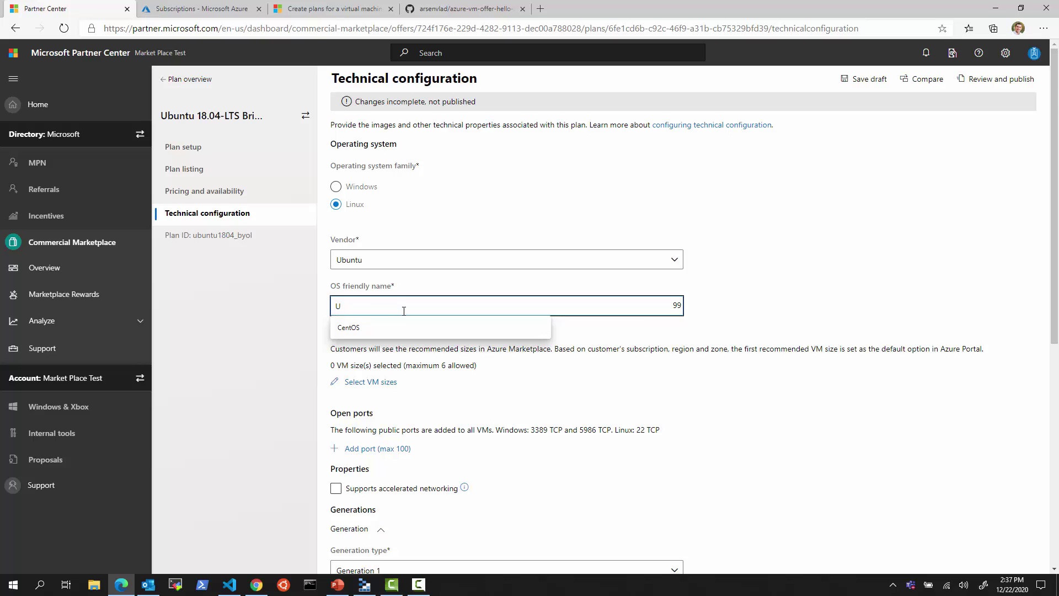
text(buntu 18.04-LTS)
click(788, 383)
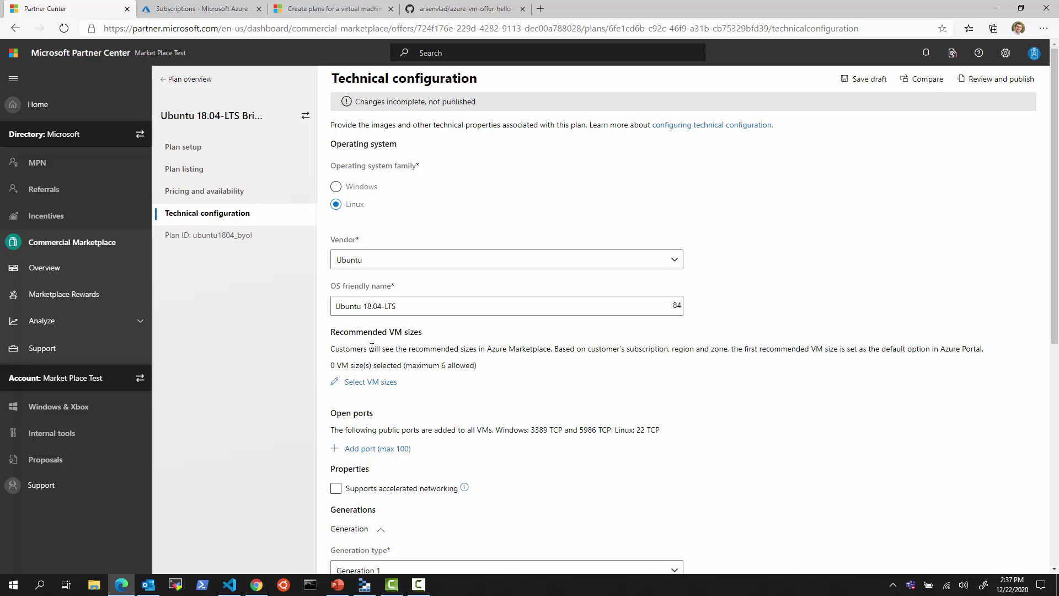
- Search 'DS' and tick DS2, DS3 and DS4 Standard v2 as recommended VM sizes
click(380, 381)
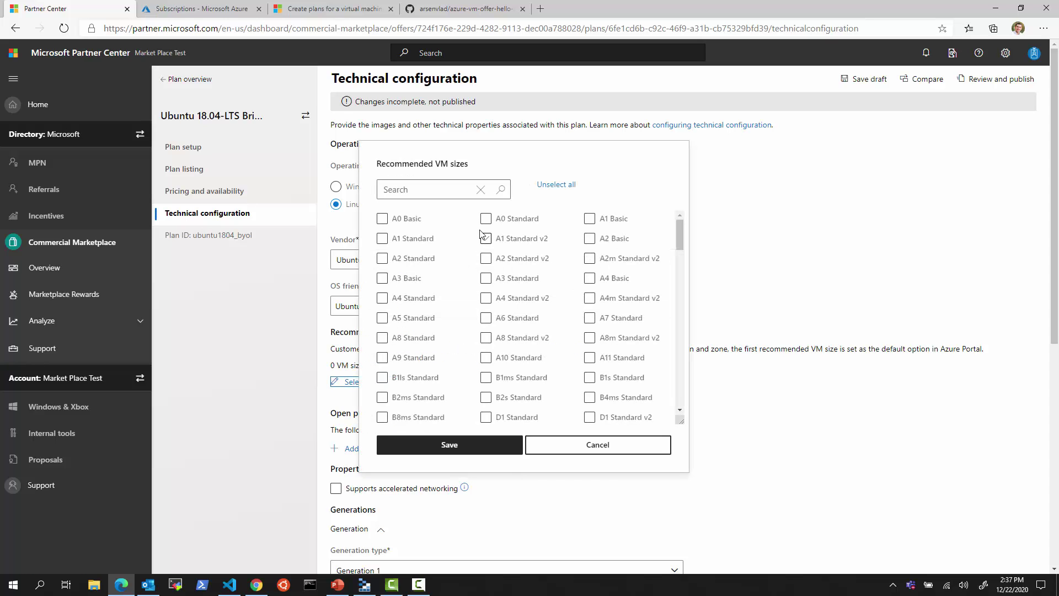
click(422, 191)
text(DS)
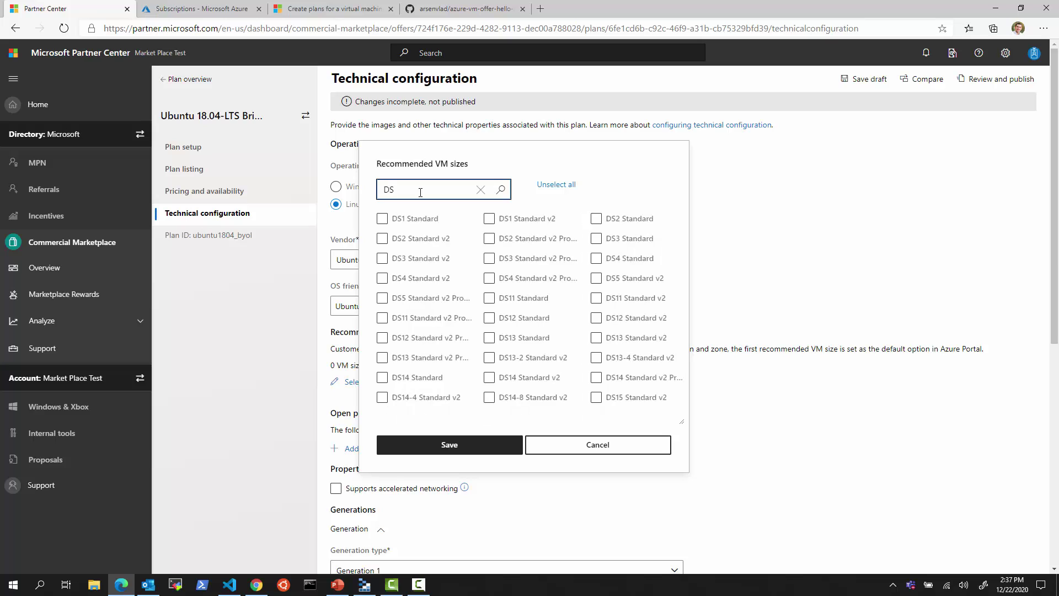
click(381, 238)
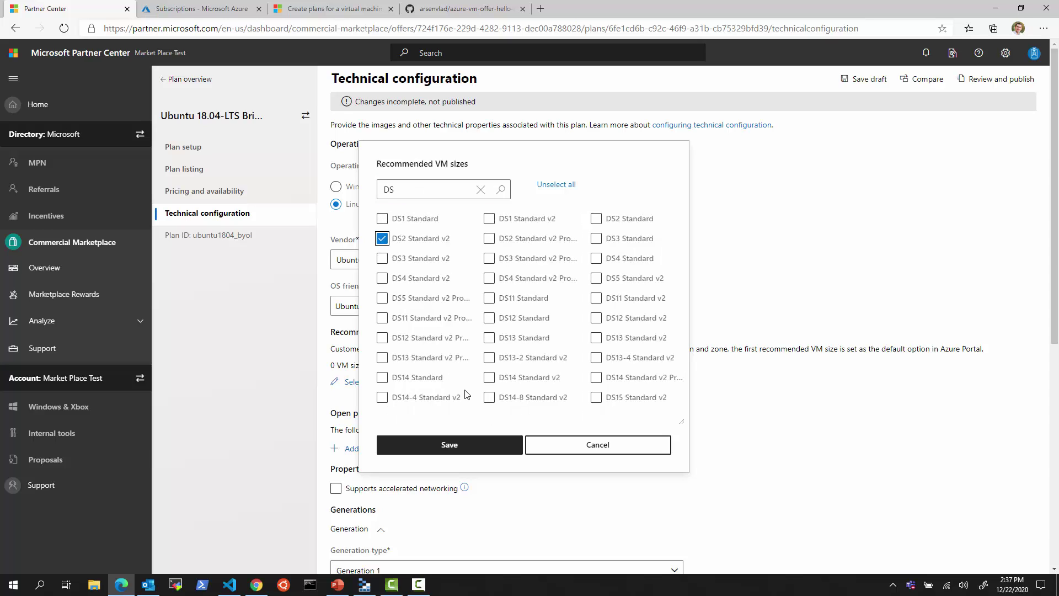
click(345, 189)
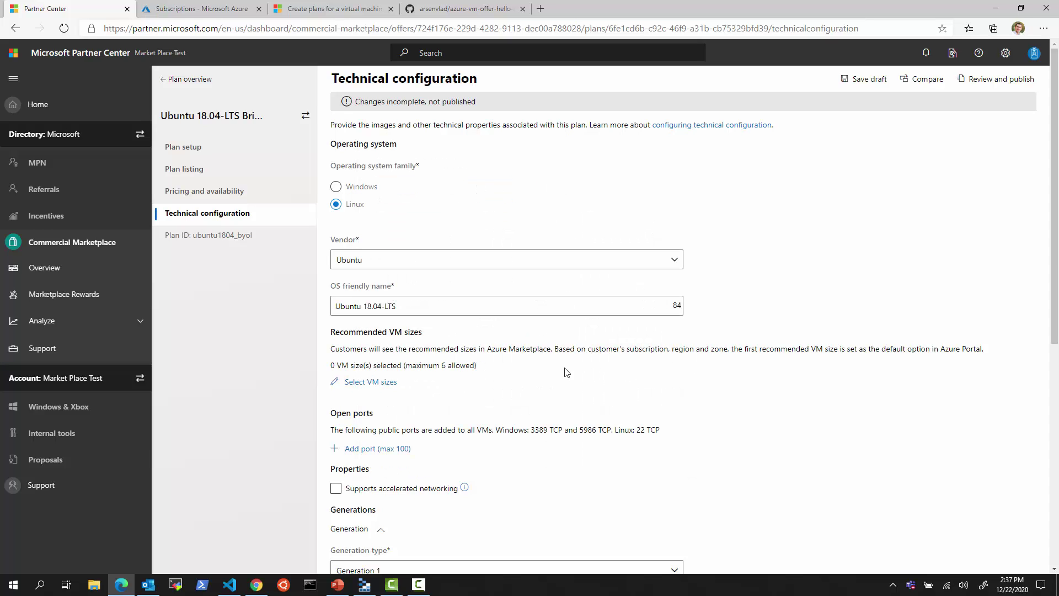
click(380, 383)
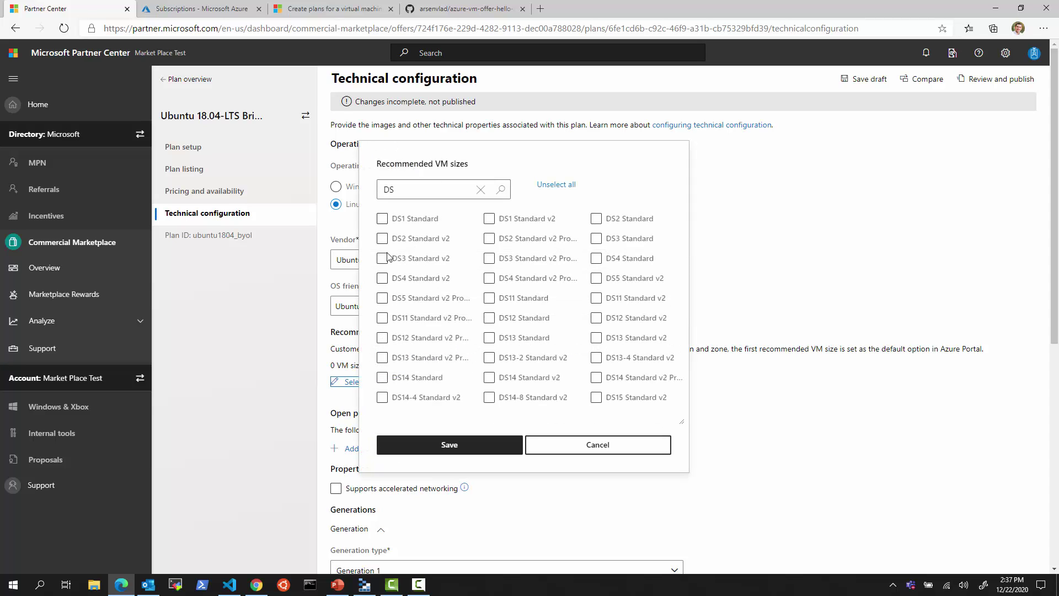
click(382, 238)
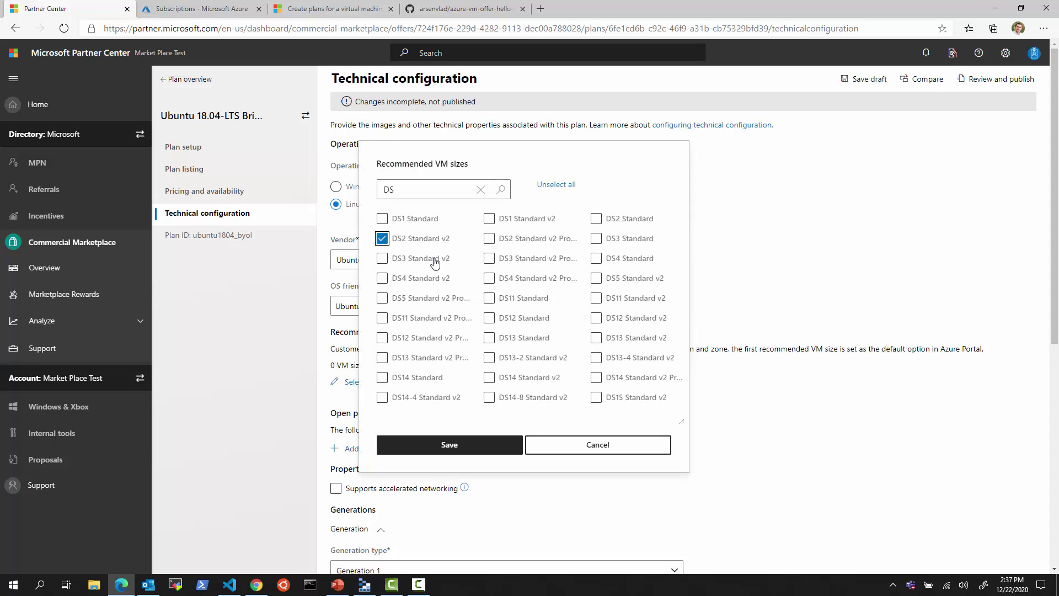
click(382, 258)
click(381, 278)
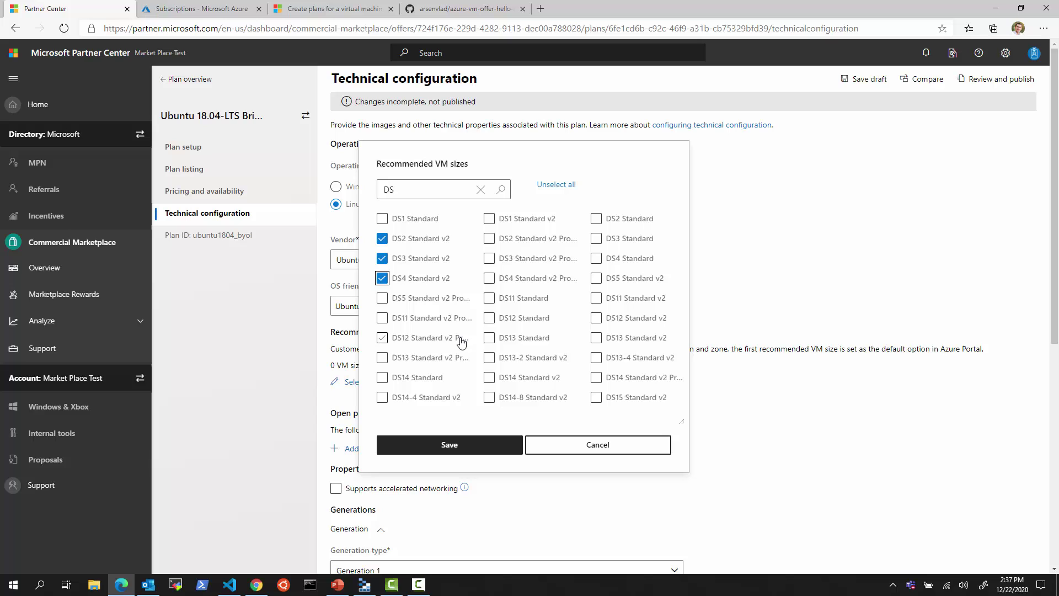
- Search 'Dv3', tick D2s and D4s Standard v3, and save the five sizes
click(411, 189)
key(BackSpace)
text(v)
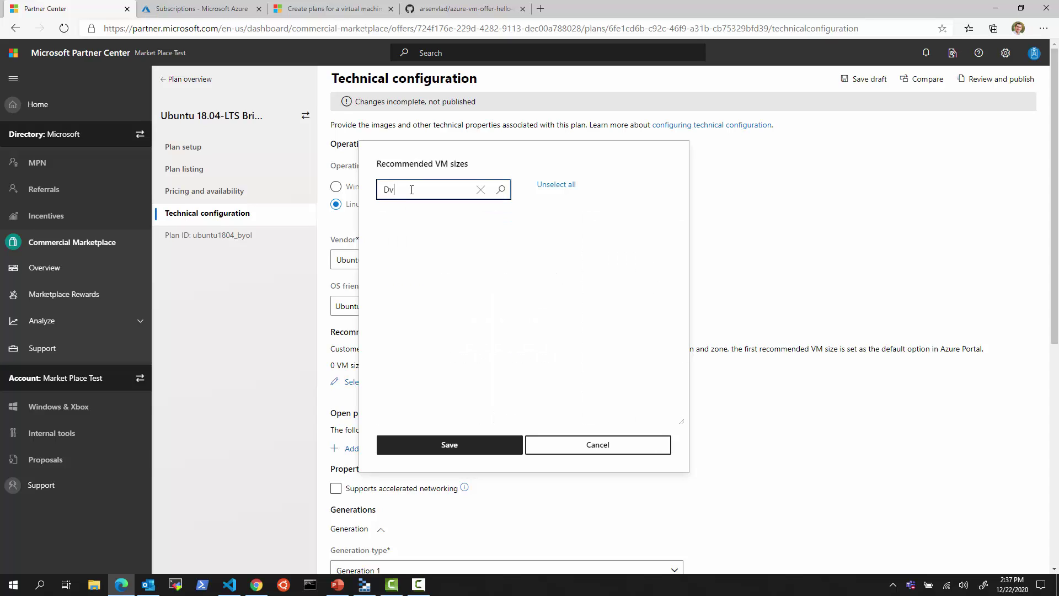
key(BackSpace)
text(v3)
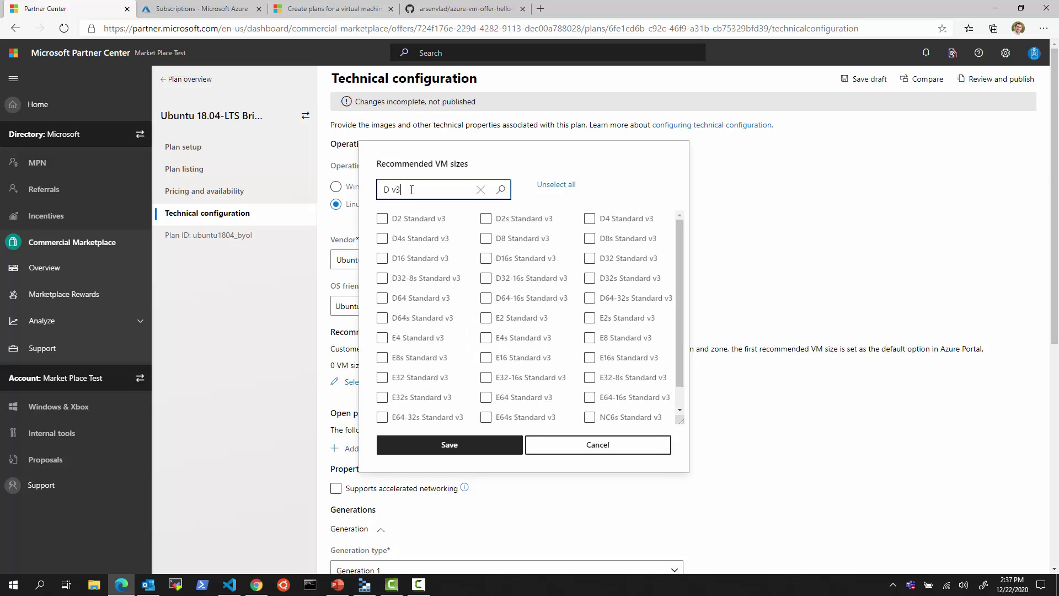
click(438, 282)
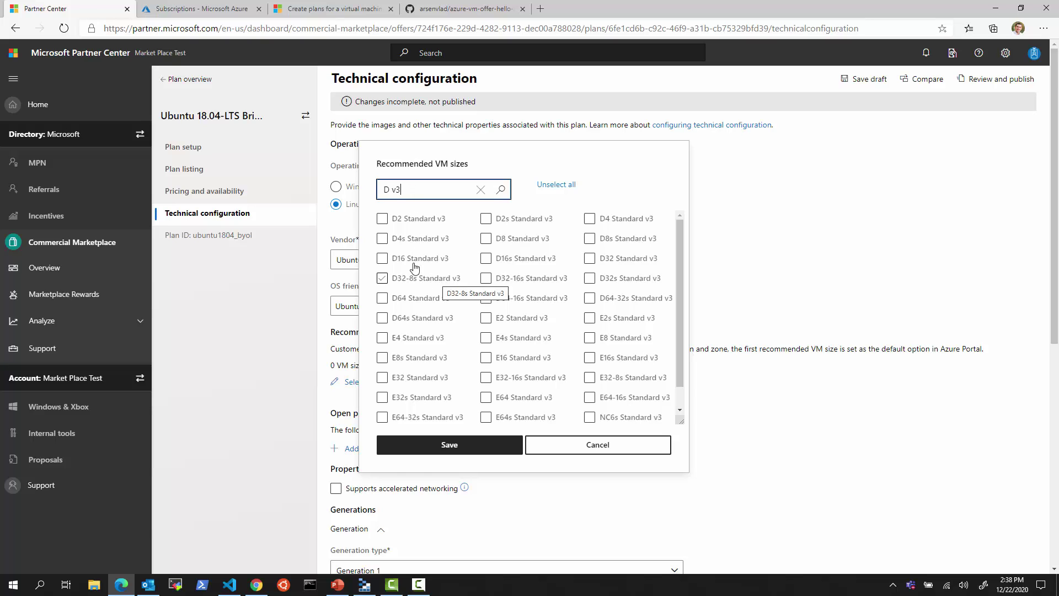
click(488, 220)
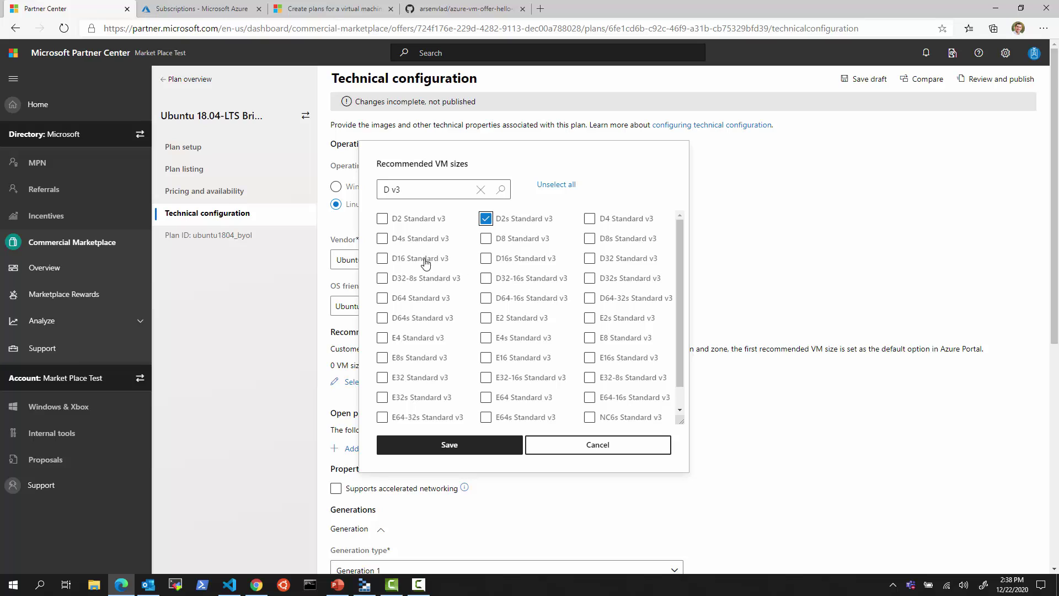
click(382, 238)
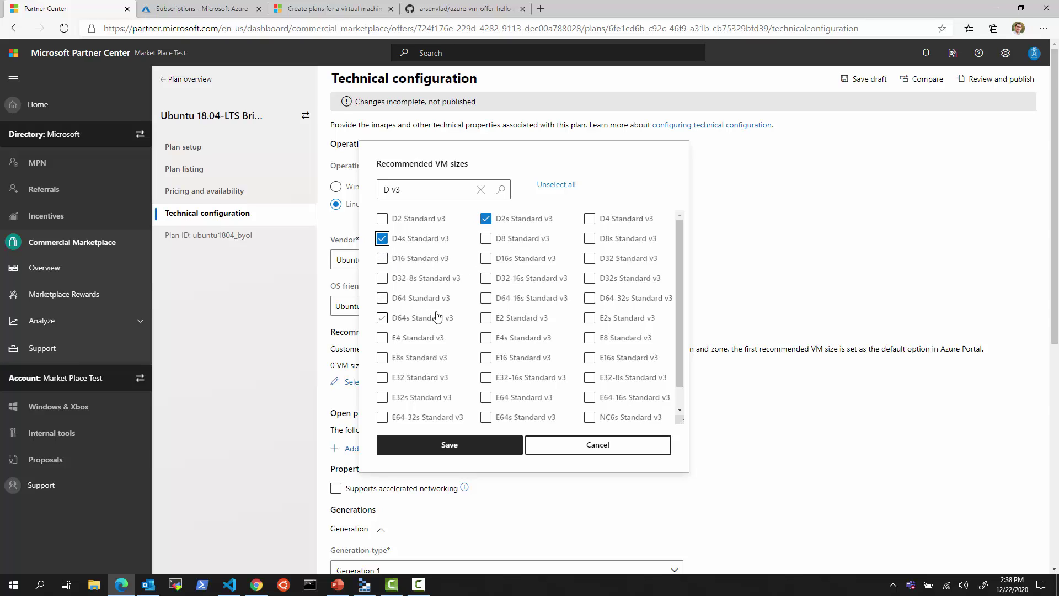
click(485, 450)
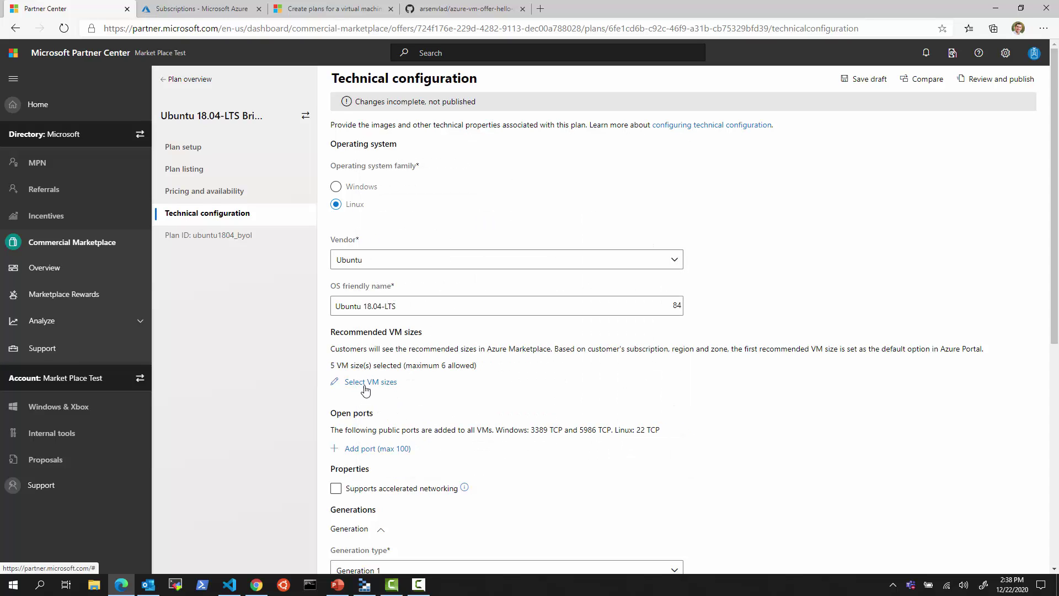
- Add an open port named SpecialPort1 with public port 1080 and private port 10800
scroll(436, 471, down, 1)
scroll(436, 470, down, 1)
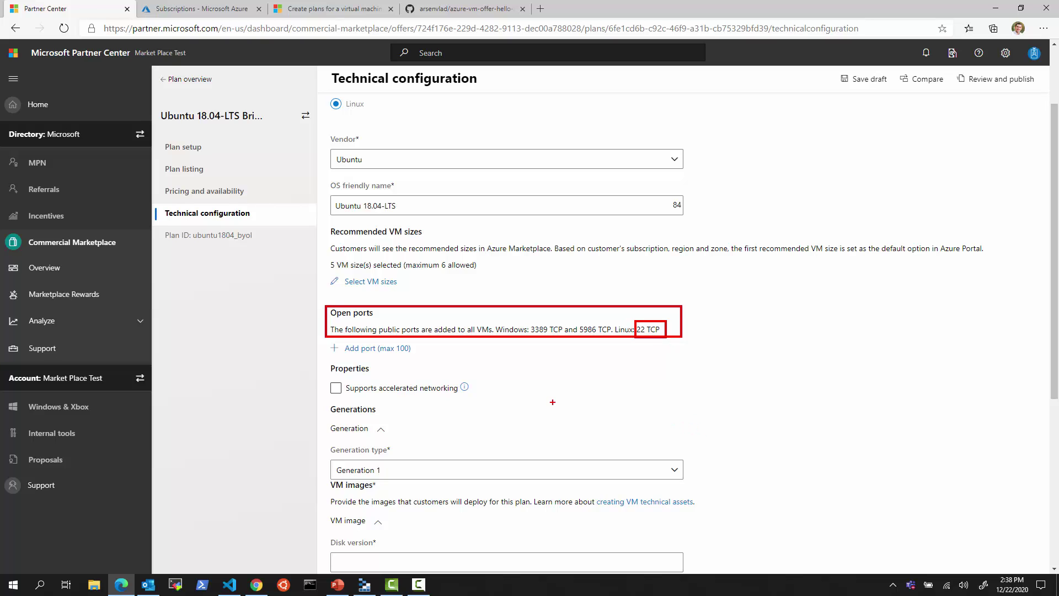
key(Escape)
click(381, 349)
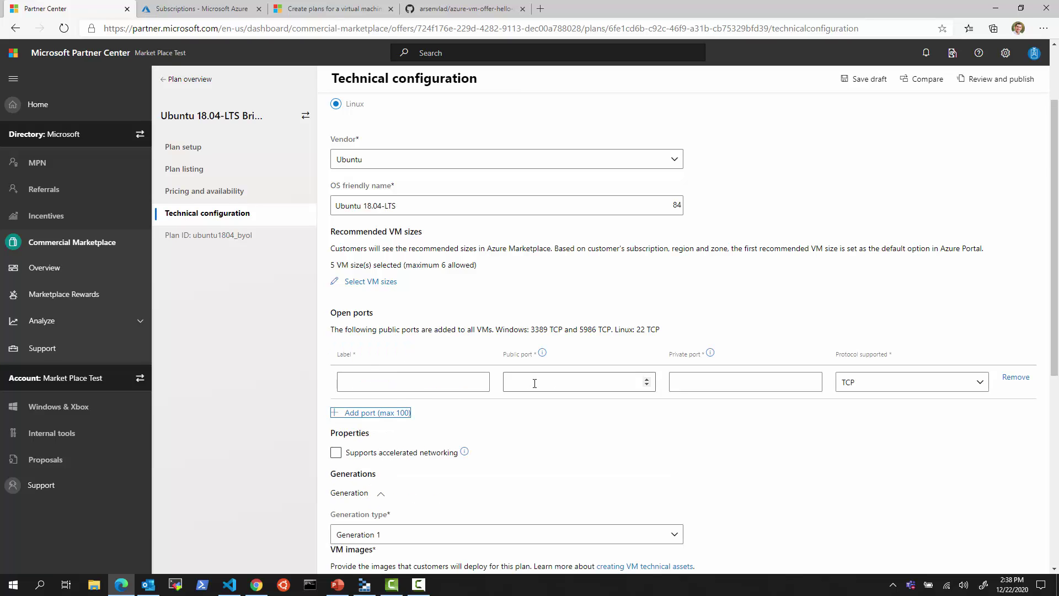
click(402, 379)
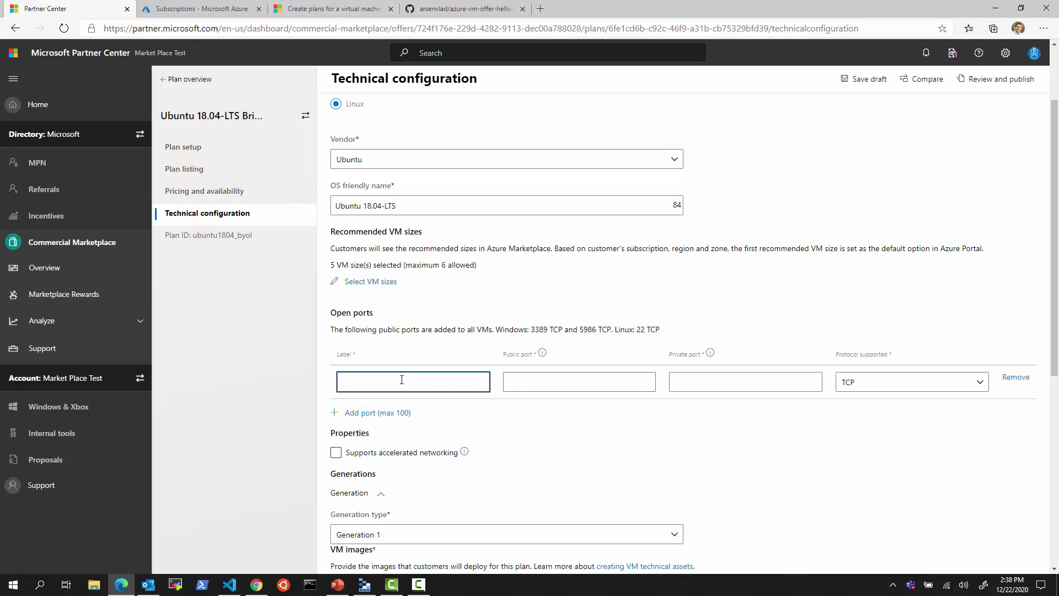
text(SpecialPort1)
key(Tab)
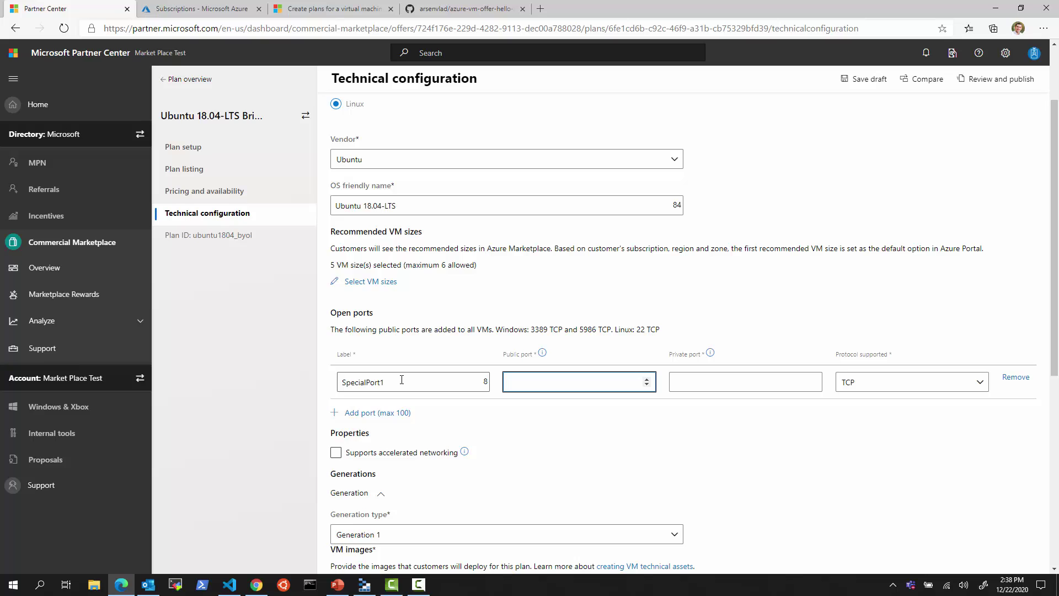
text(10800)
key(Tab)
text(108)
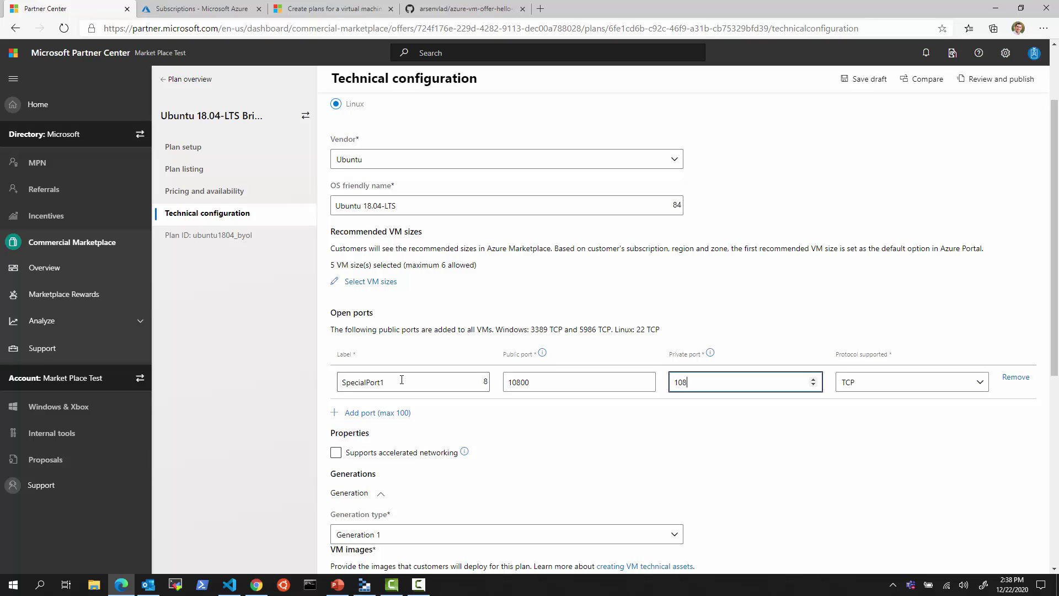
text(00)
- Leave the port's protocol as TCP, then remove the SpecialPort1 rule
click(858, 384)
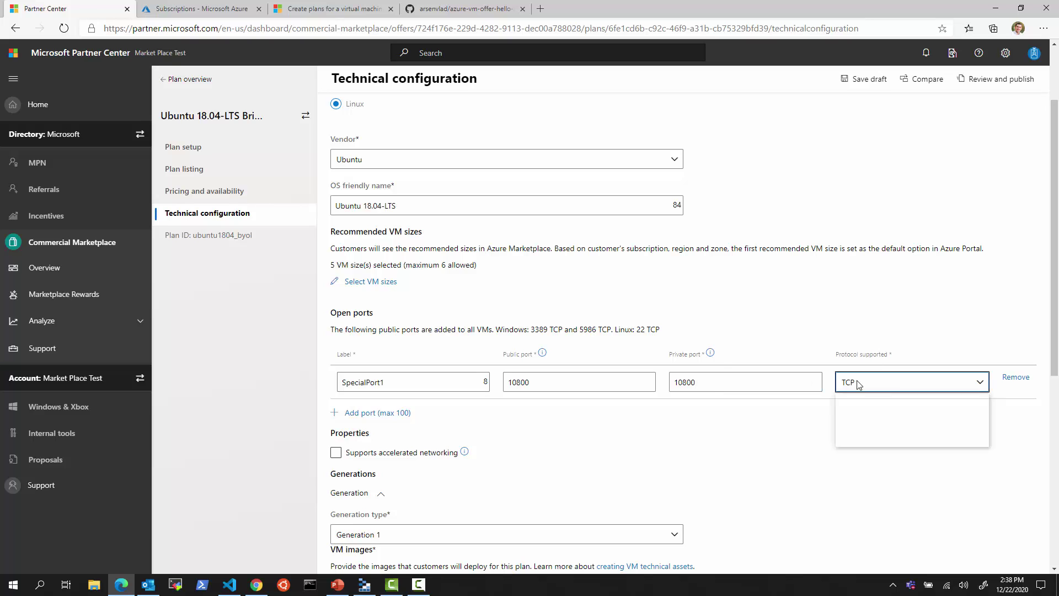
click(859, 384)
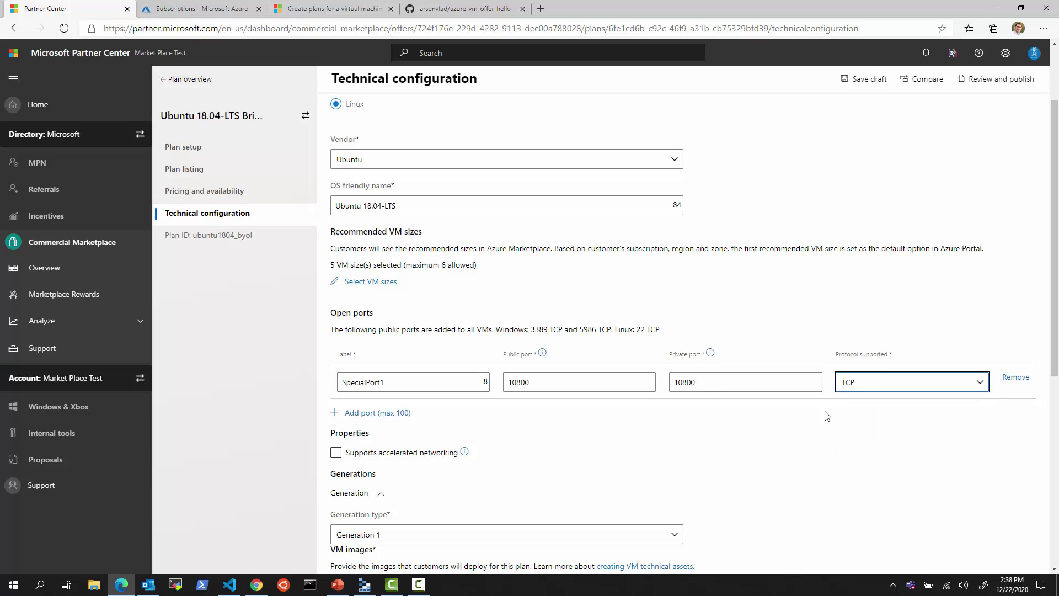
click(1013, 378)
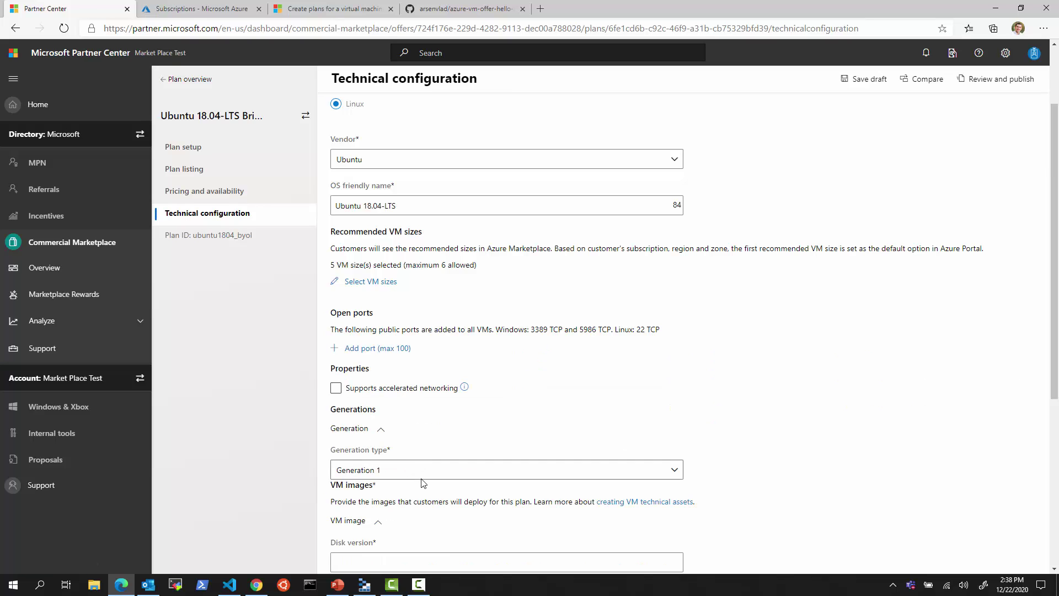
- Tick Supports accelerated networking and keep Generation 1 as the generation type
click(335, 389)
mouse_move(466, 389)
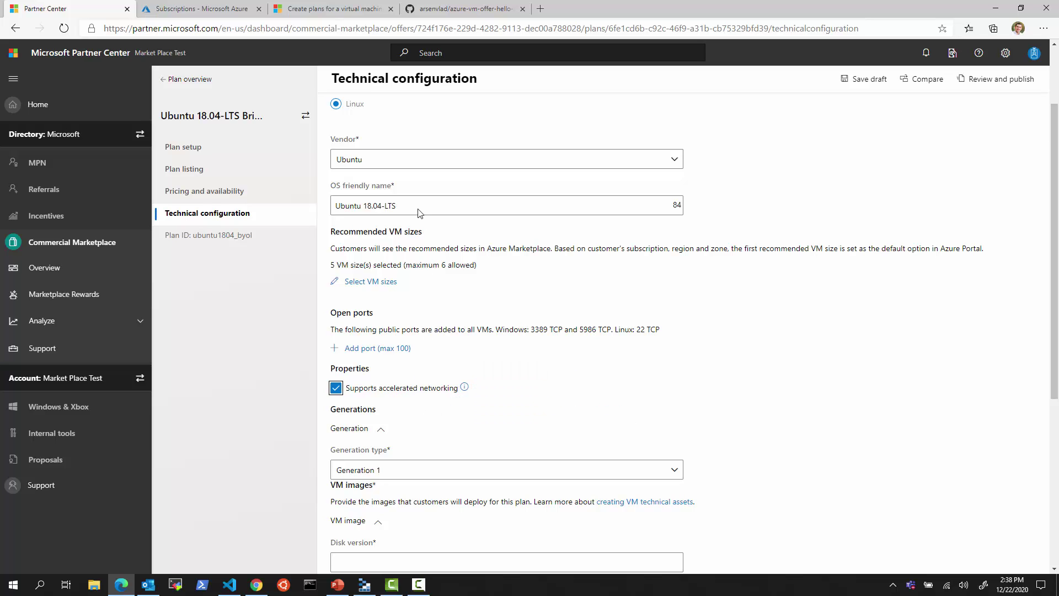
scroll(579, 466, down, 2)
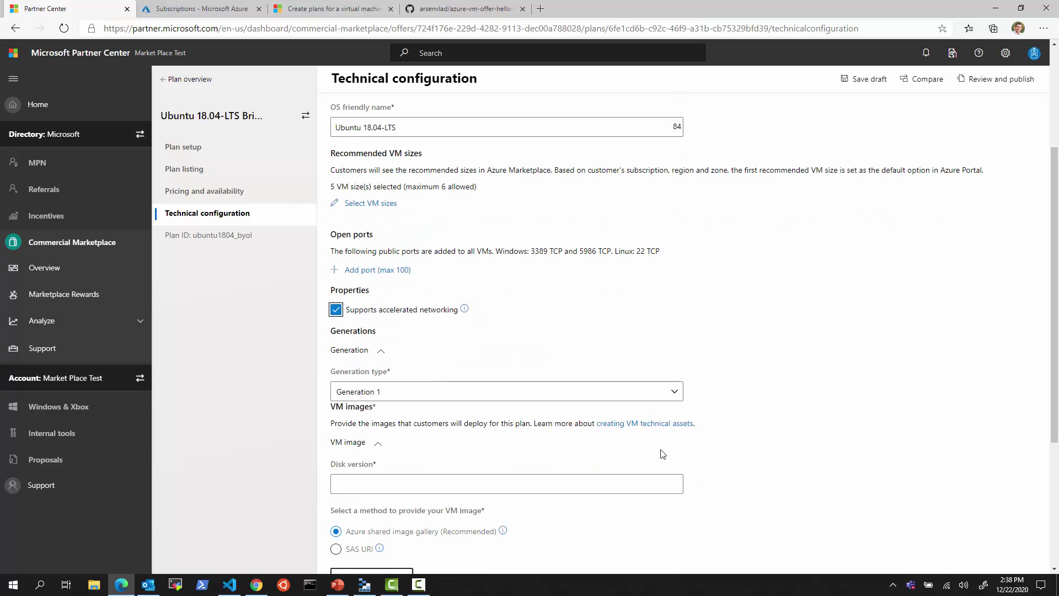
click(380, 390)
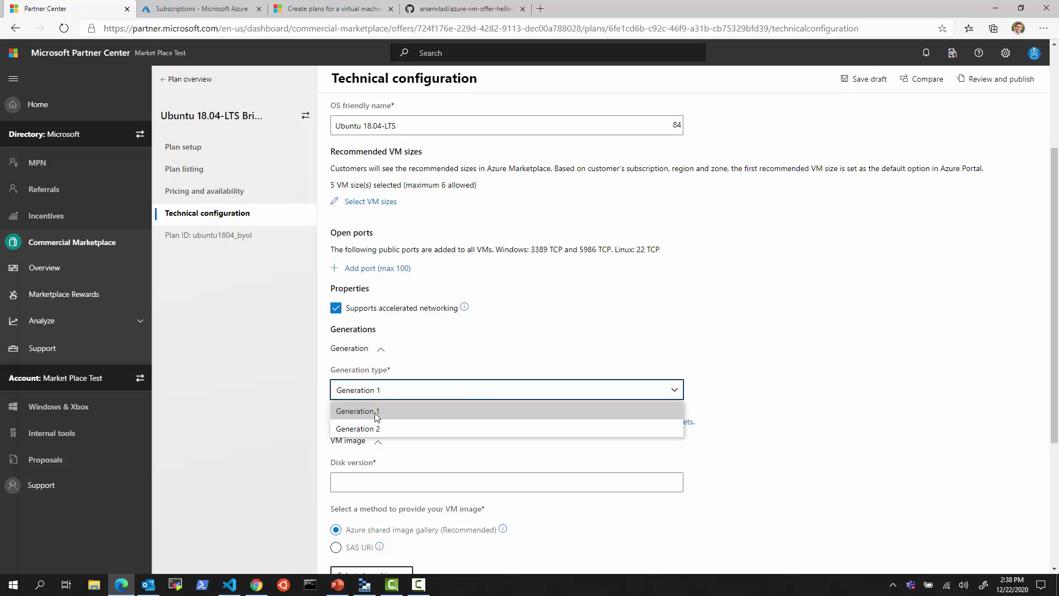
click(375, 413)
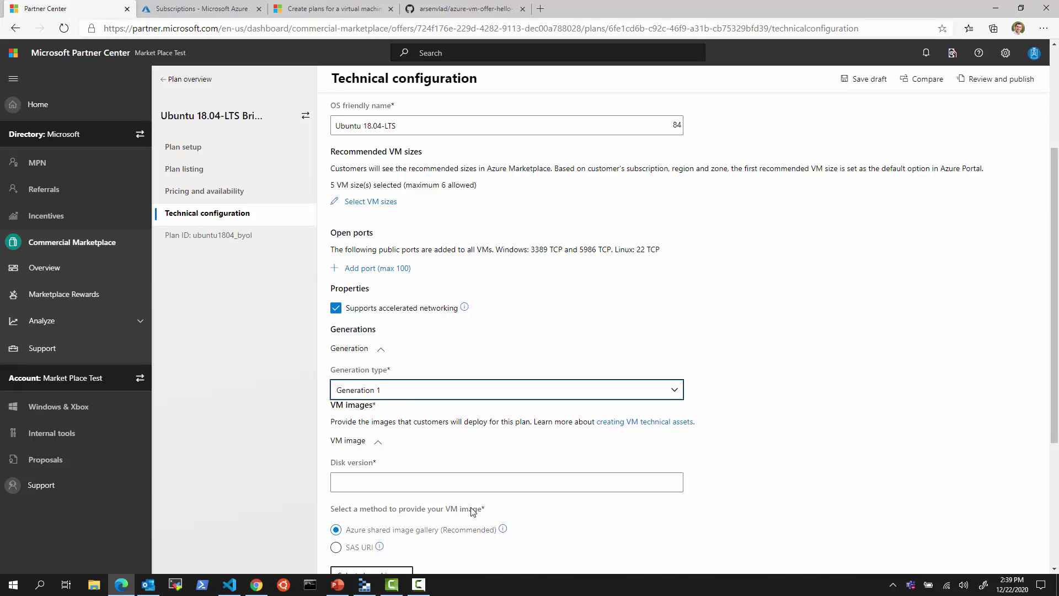
scroll(452, 513, down, 4)
- Save the draft, then select SAS URI instead of the shared image gallery as the VM image source
click(461, 530)
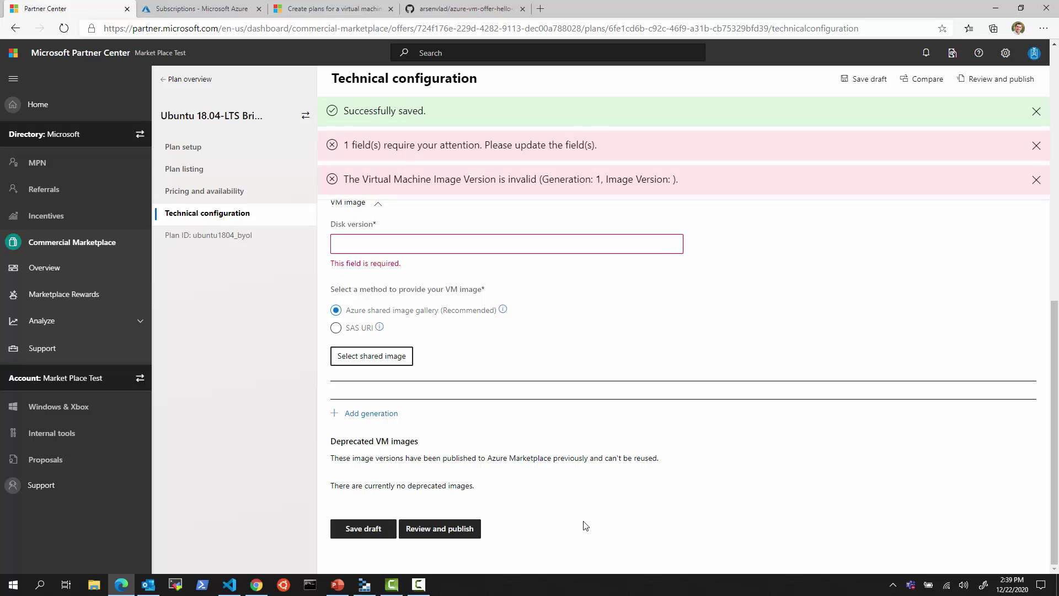
scroll(565, 500, up, 10)
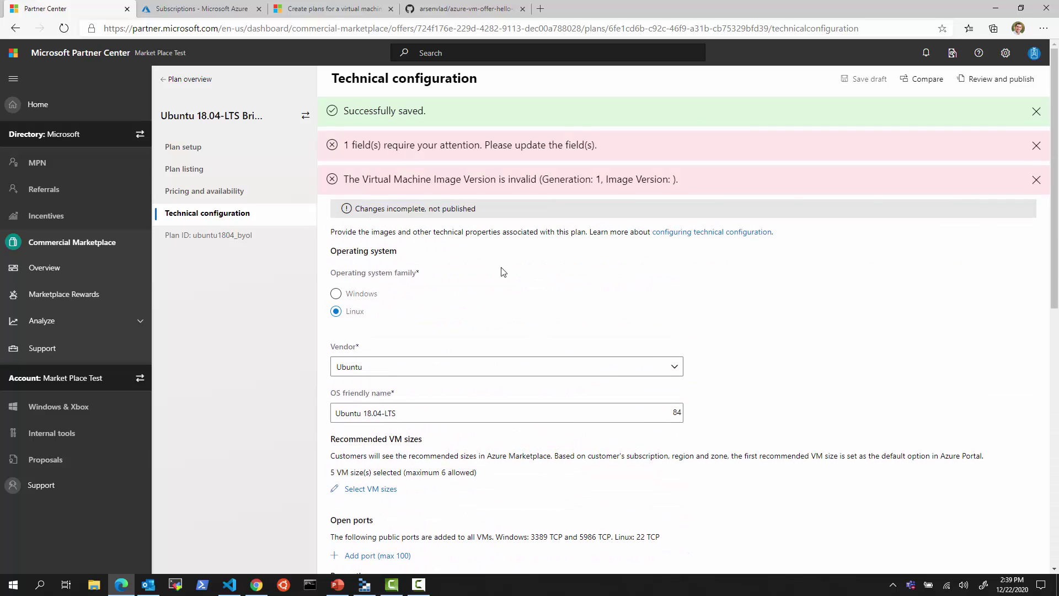
scroll(485, 369, down, 6)
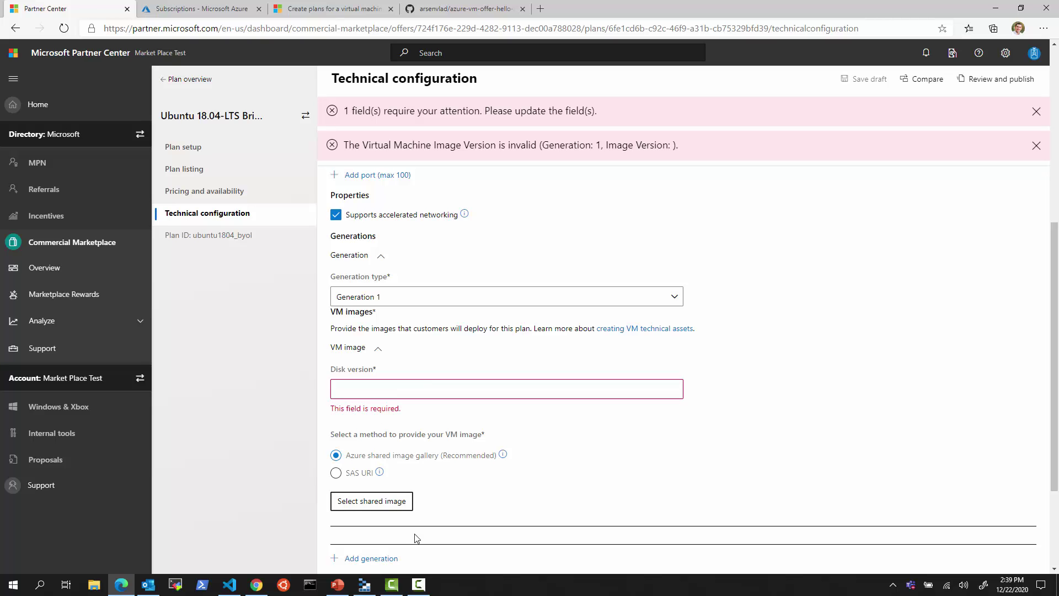
click(358, 474)
mouse_move(380, 472)
drag(330, 444, 522, 463)
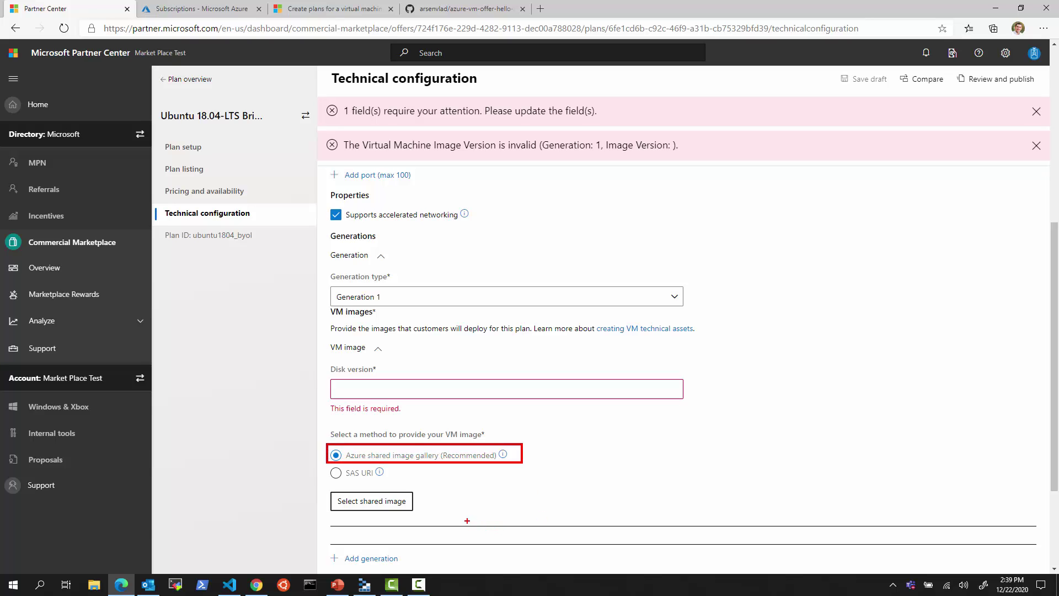
mouse_move(327, 466)
mouse_down()
mouse_move(394, 479)
mouse_move(326, 476)
mouse_up()
key(Escape)
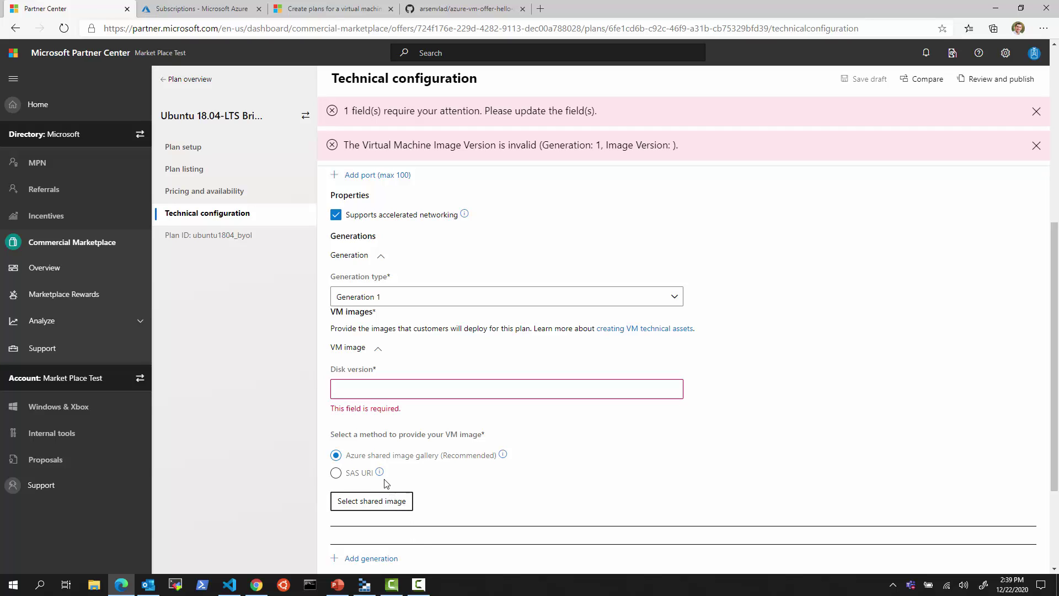
click(346, 482)
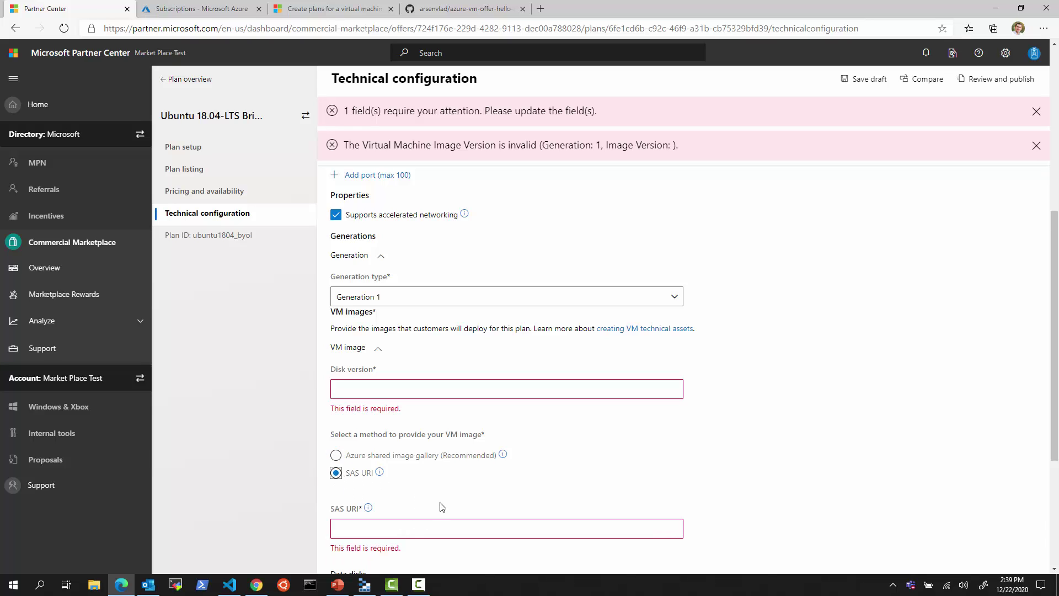
click(393, 386)
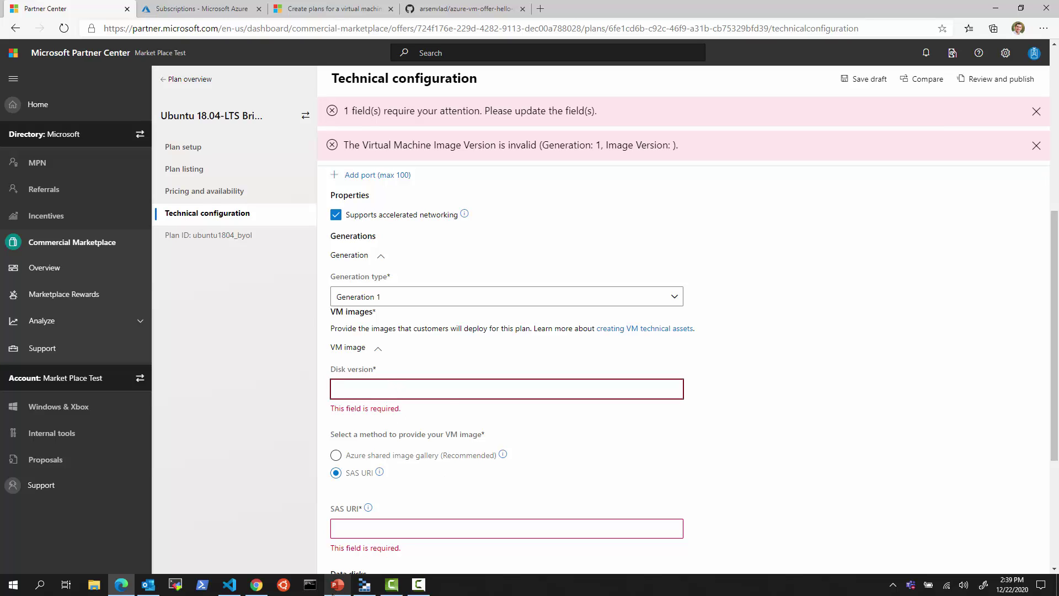
- Enter disk version 1.0.0, glance at the VM offer concepts slide, and return to the form
text(1.0.0)
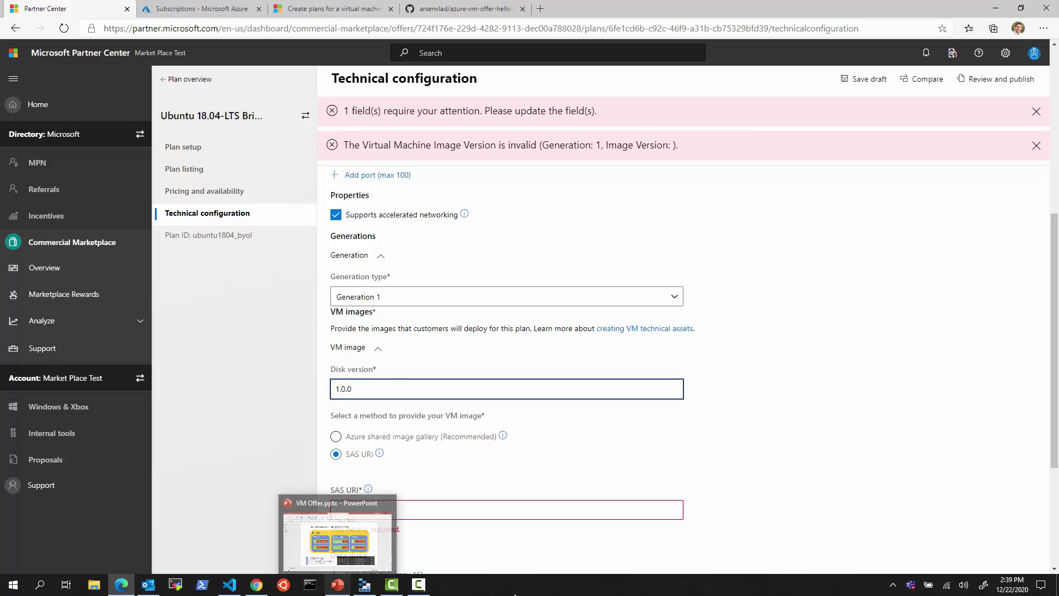
key(BackSpace)
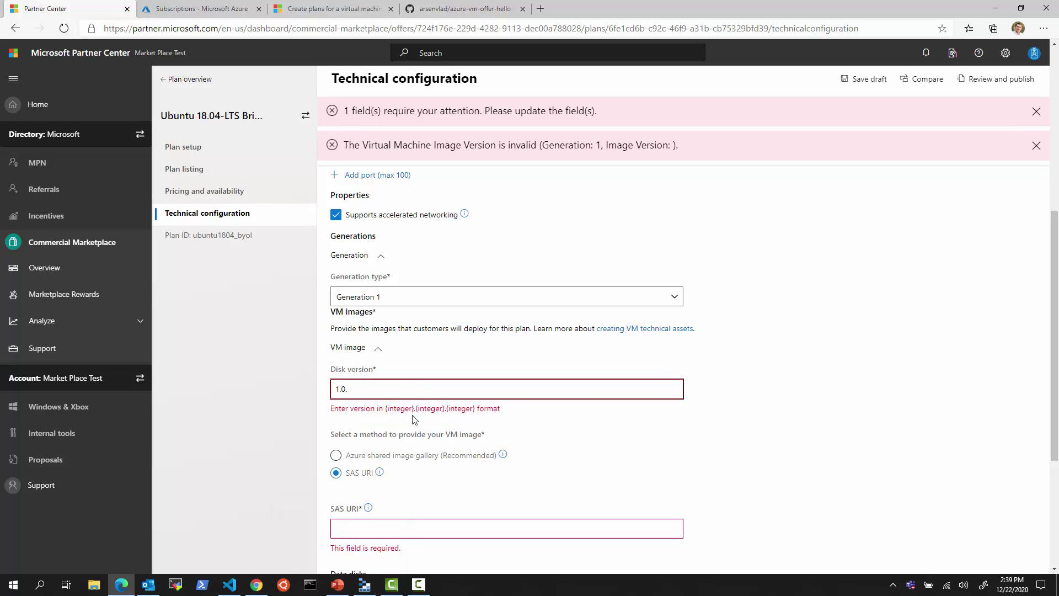
text(0)
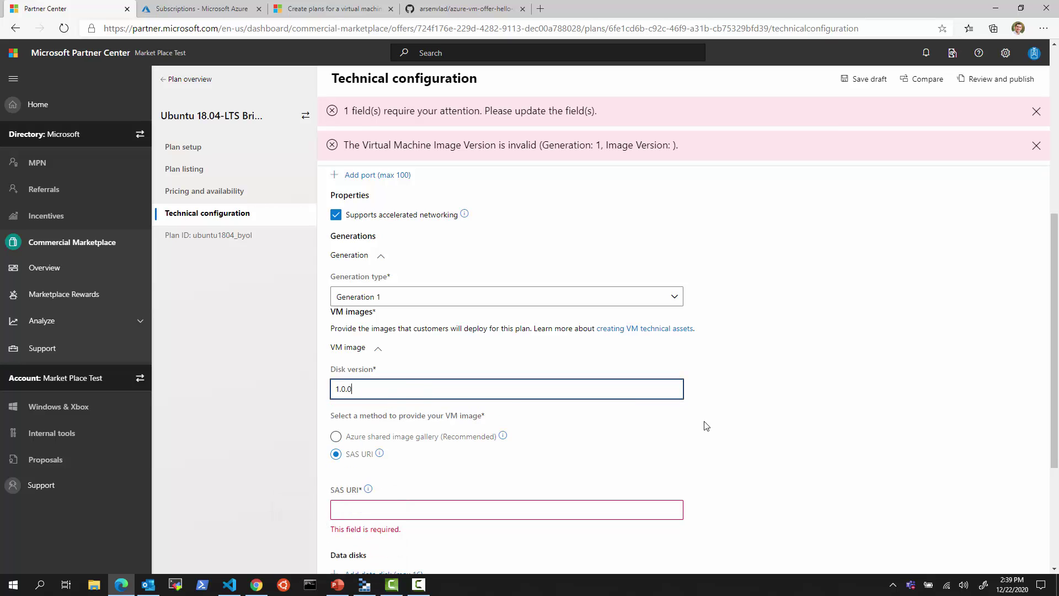
click(337, 584)
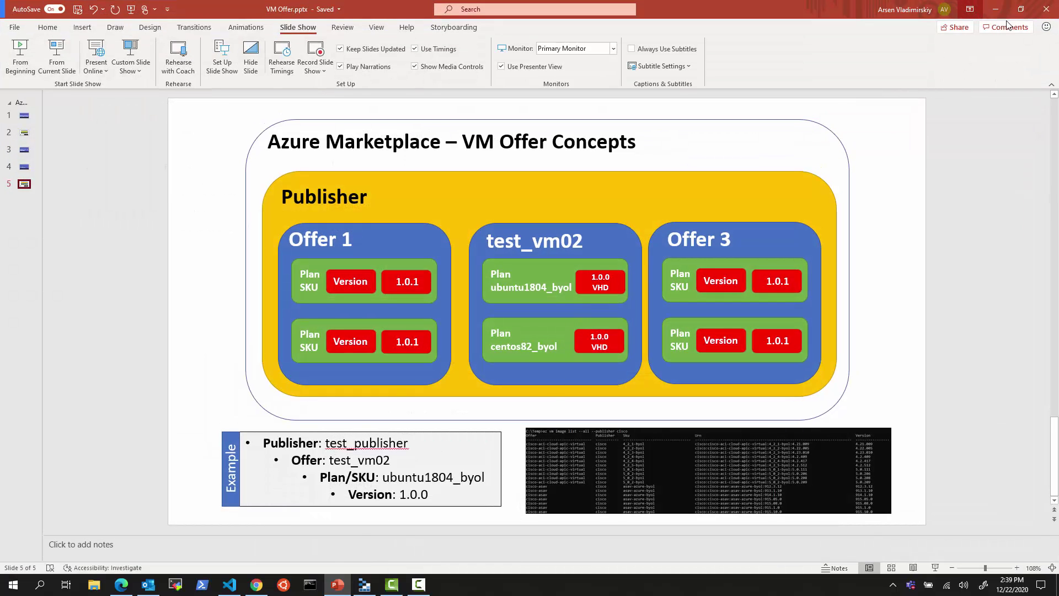
click(995, 9)
scroll(494, 477, down, 2)
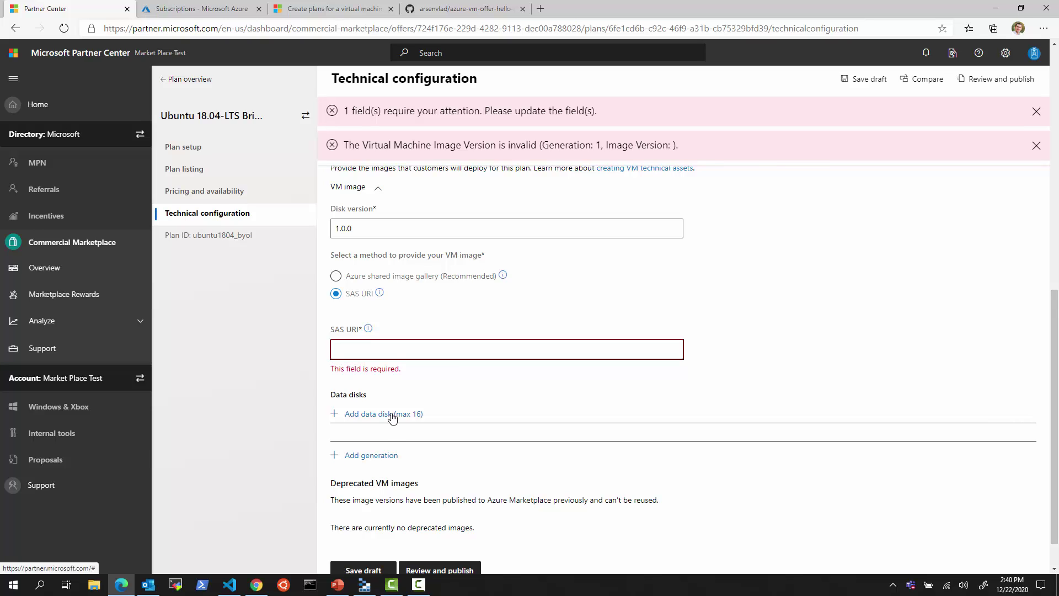
scroll(392, 417, down, 1)
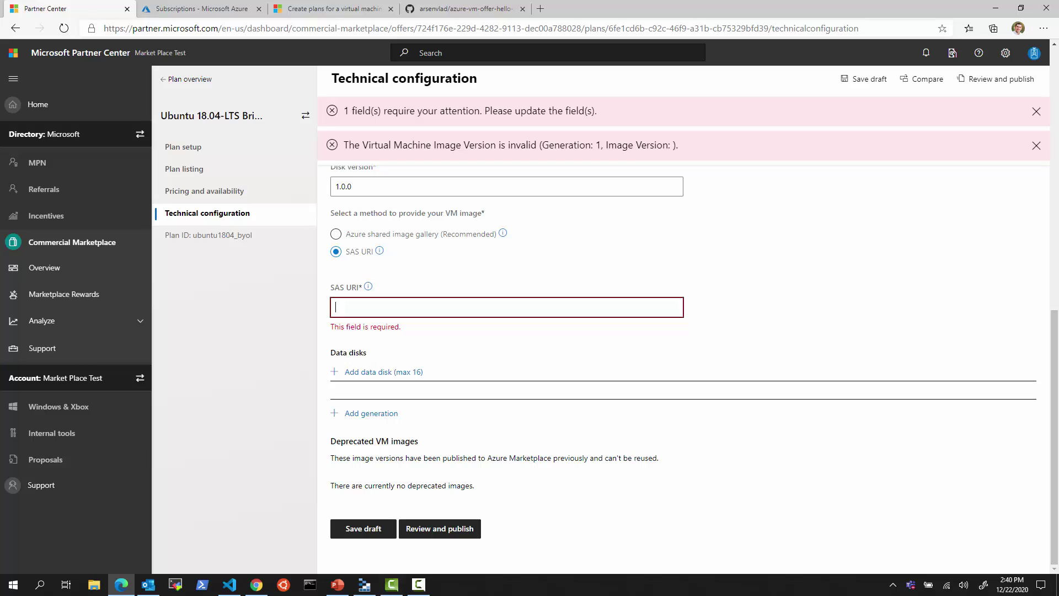
- Check the system container's Get Shared Access Signature options in Storage Explorer, then view packer-vhd.md in VS Code
click(364, 584)
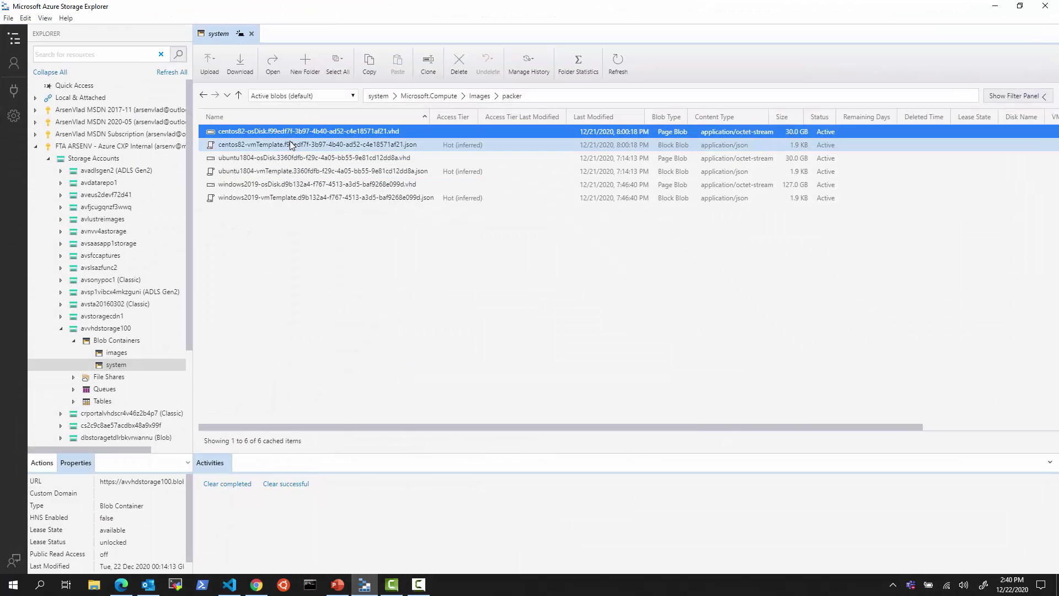
right_click(295, 131)
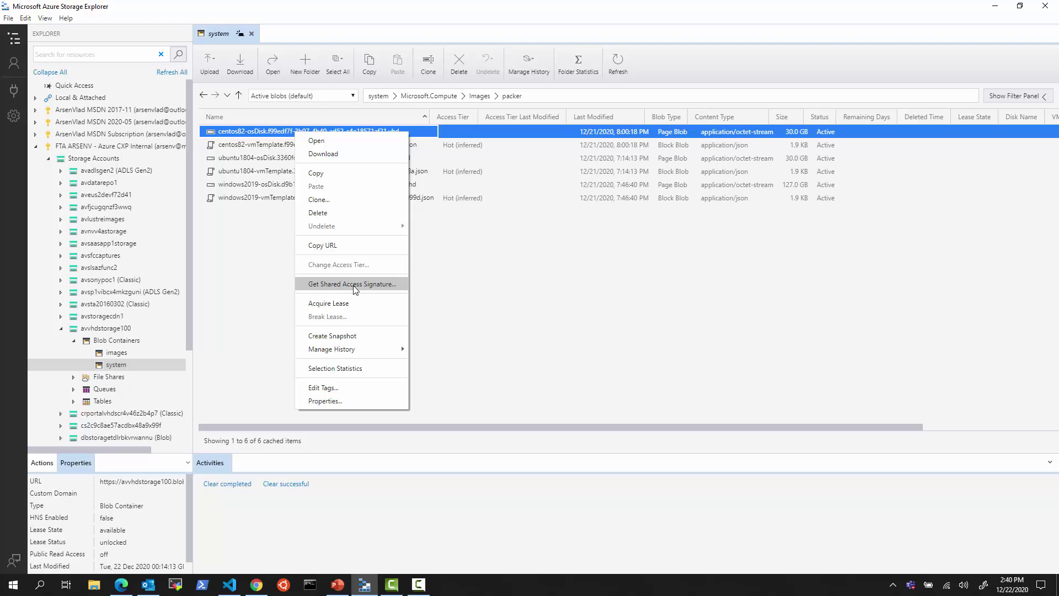
right_click(123, 364)
right_click(123, 364)
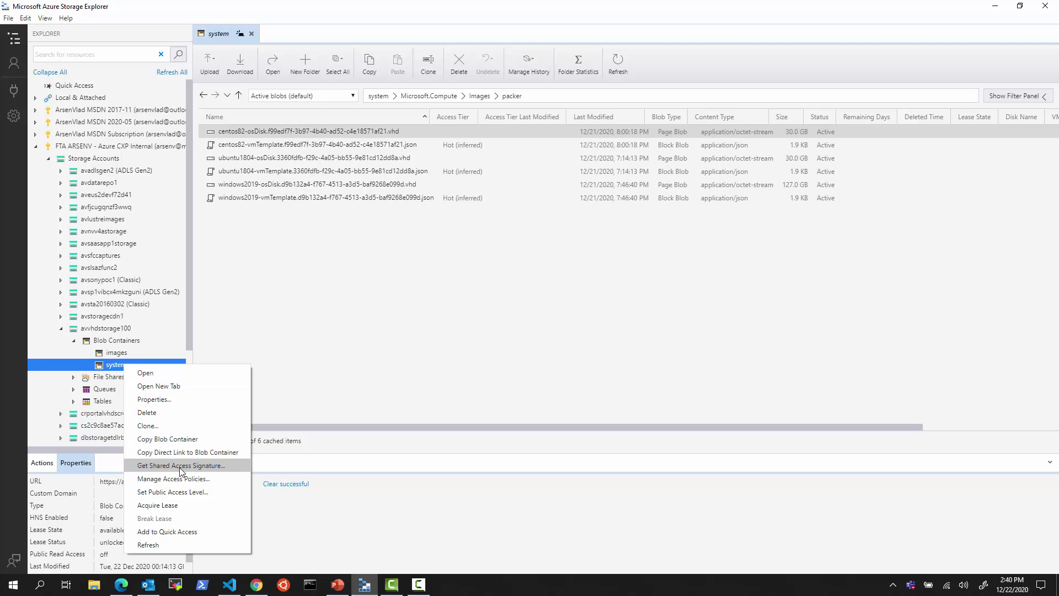
mouse_move(232, 589)
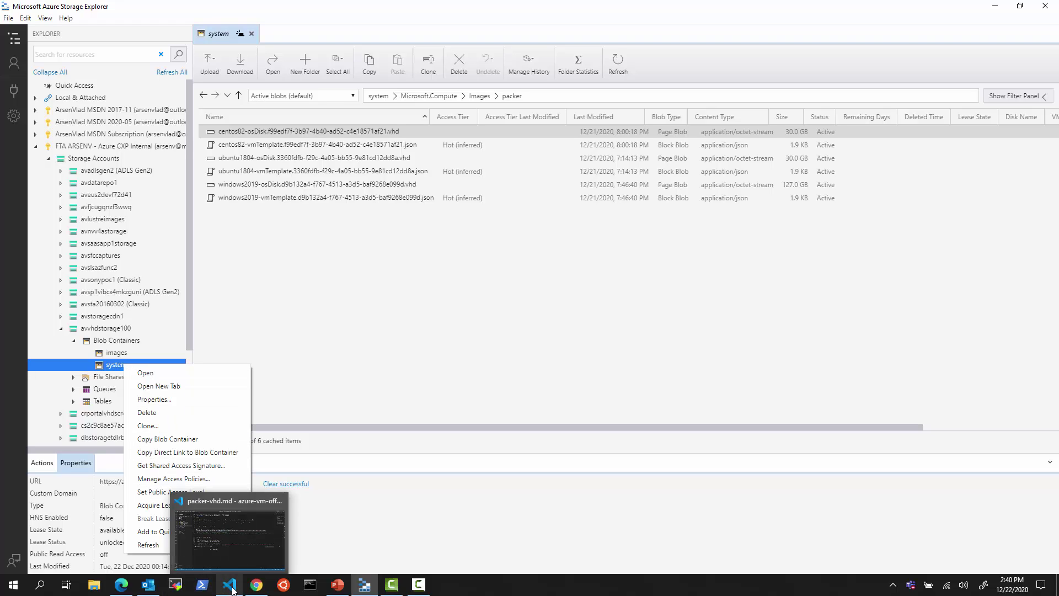
click(241, 548)
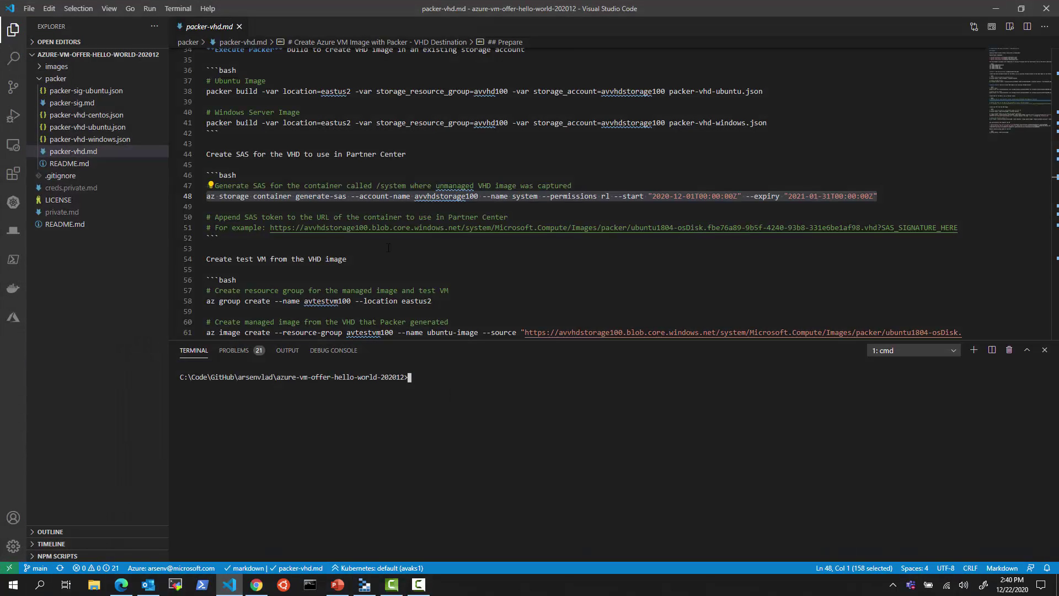
- Read the 'Create SAS for the VHD' section of GitHub's packer-vhd.md guide, then return to VS Code
key(Escape)
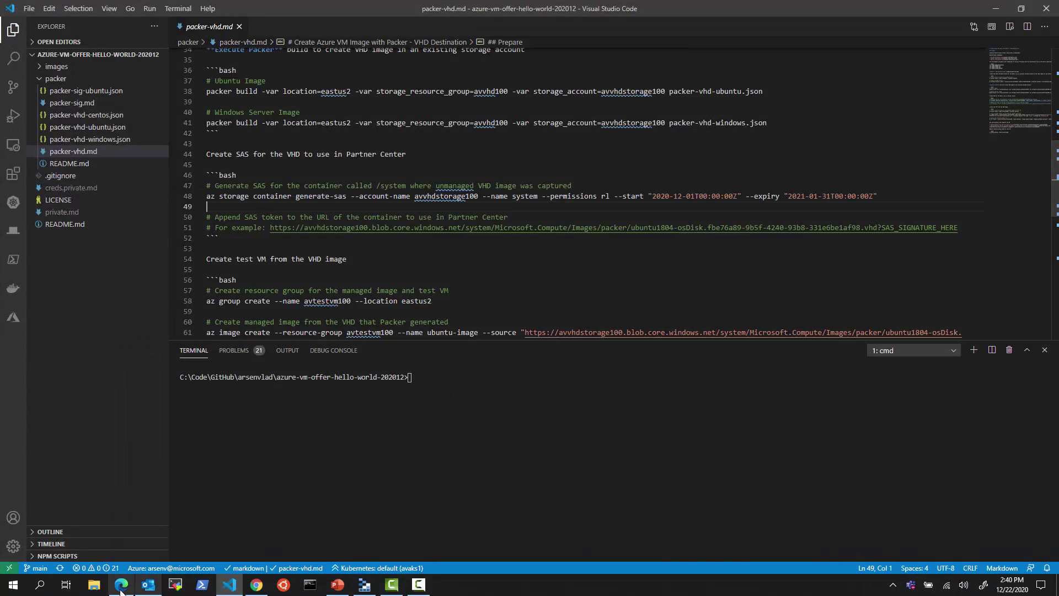
click(121, 586)
click(485, 10)
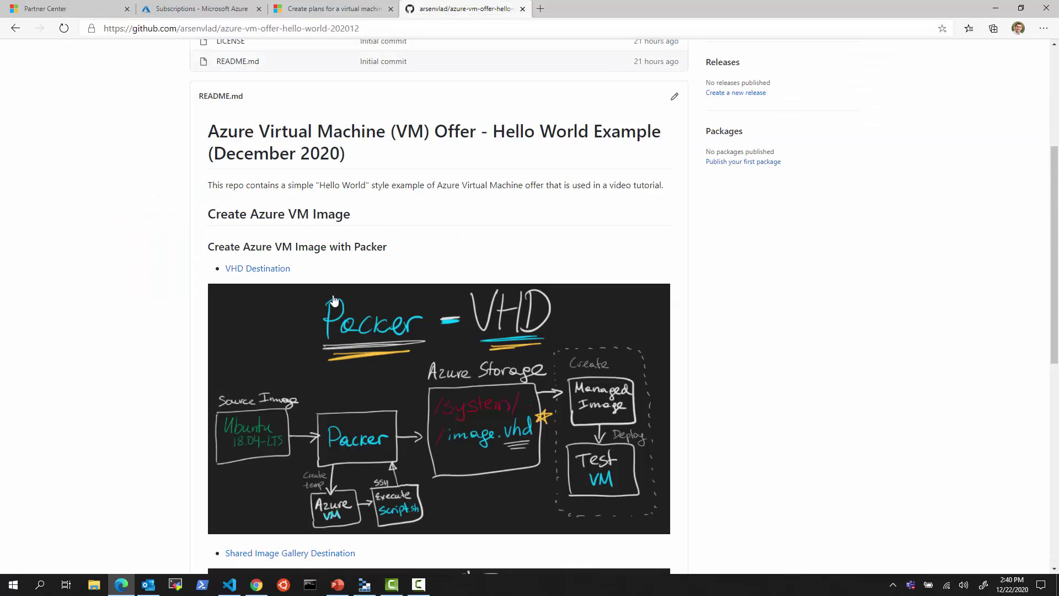
click(255, 269)
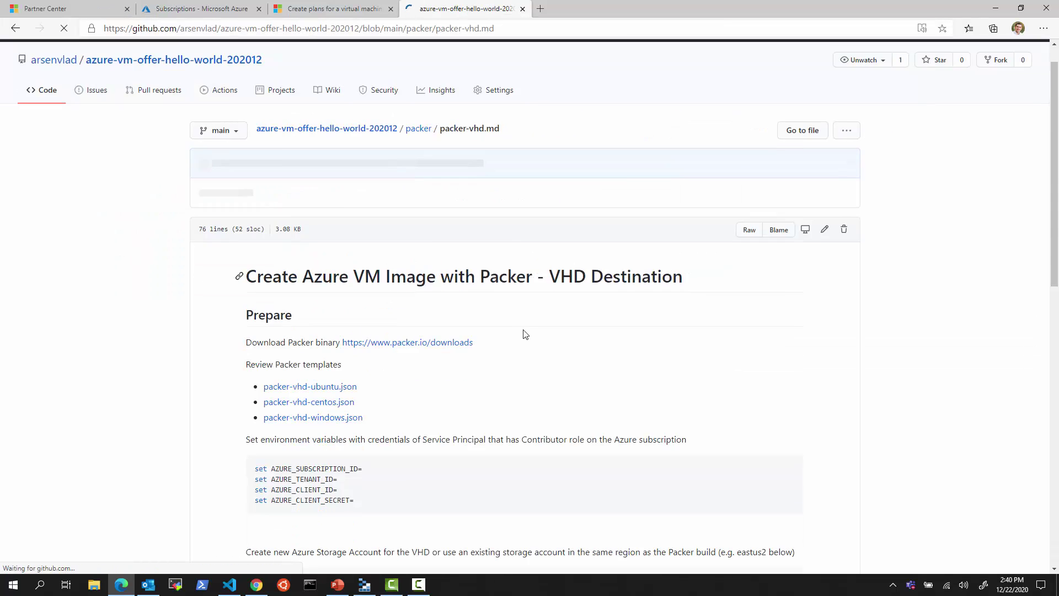
scroll(525, 334, down, 20)
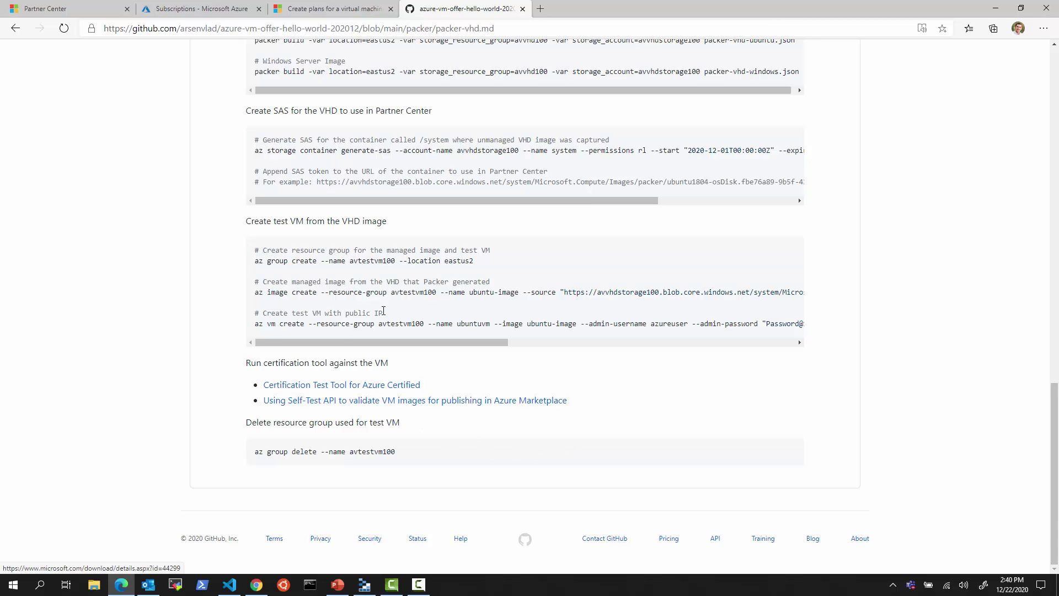
scroll(380, 292, up, 2)
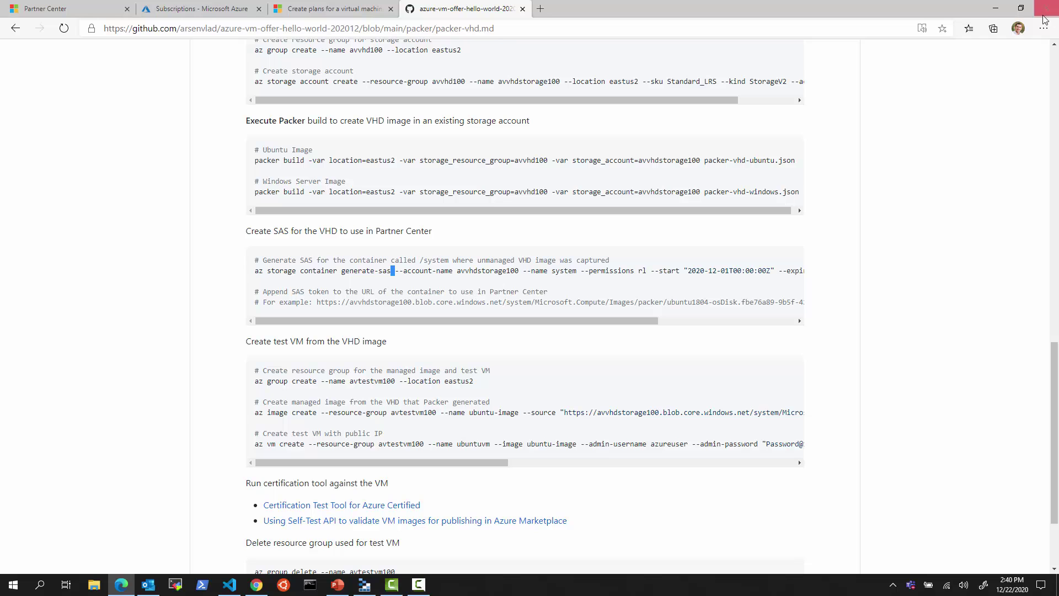
click(994, 11)
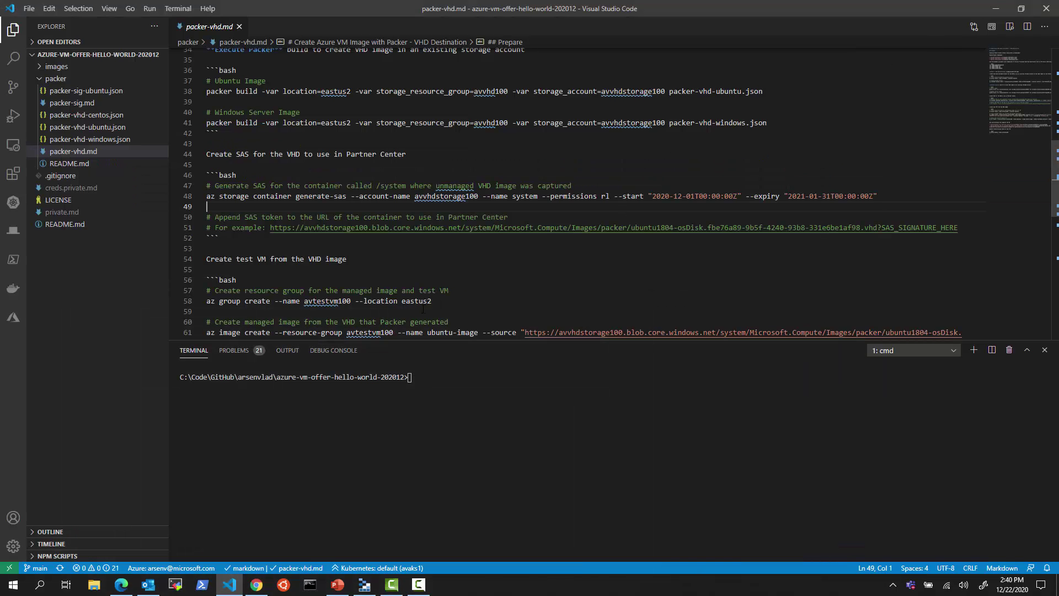
- Run the az storage container generate-sas command, take its SAS token, and trim the URL in creds.private.md
drag(878, 196, 207, 197)
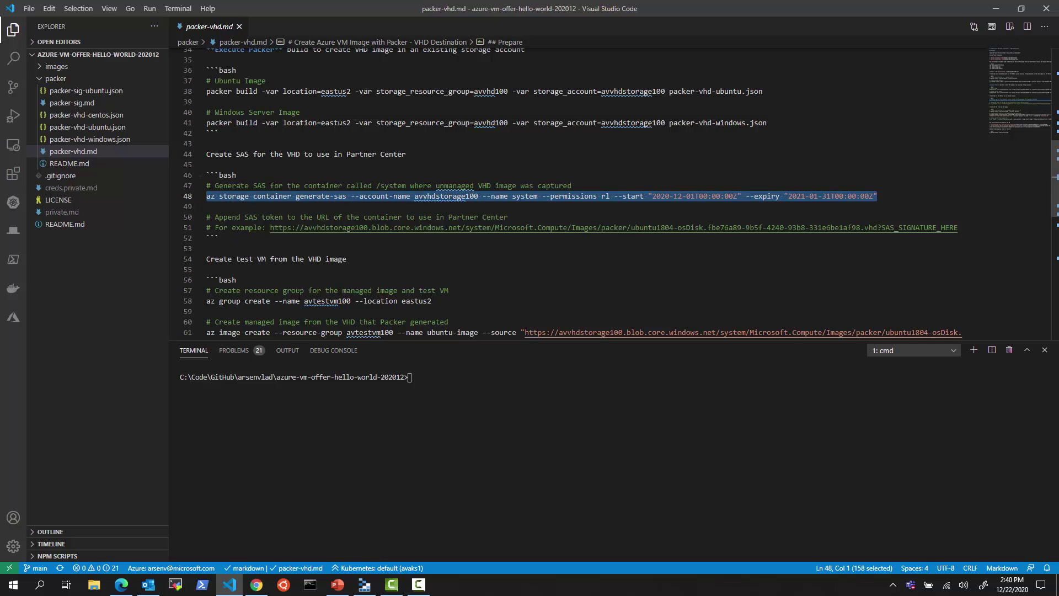
key(ctrl+Return)
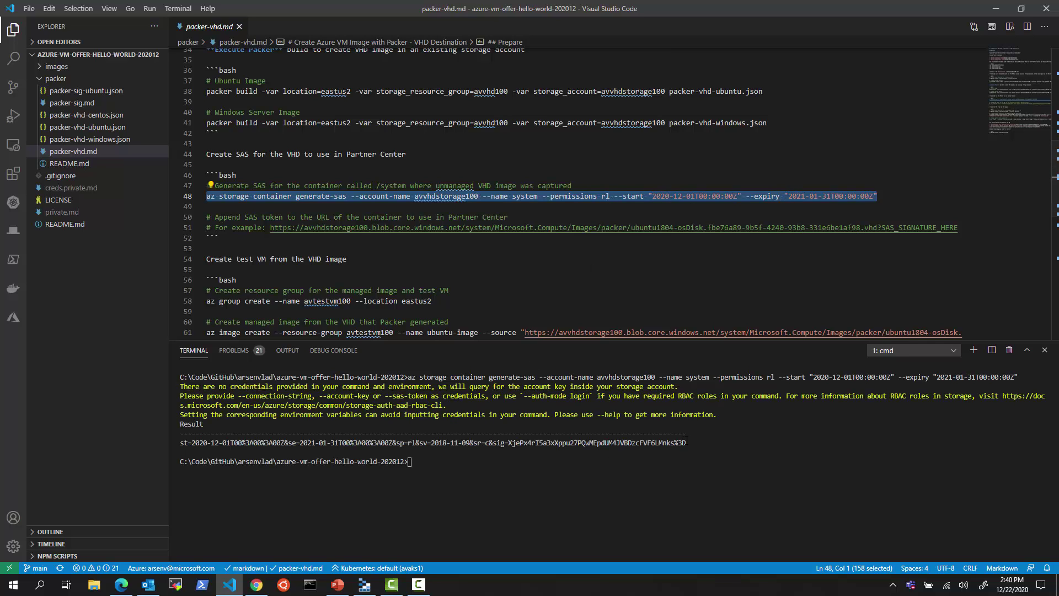
drag(682, 443, 172, 443)
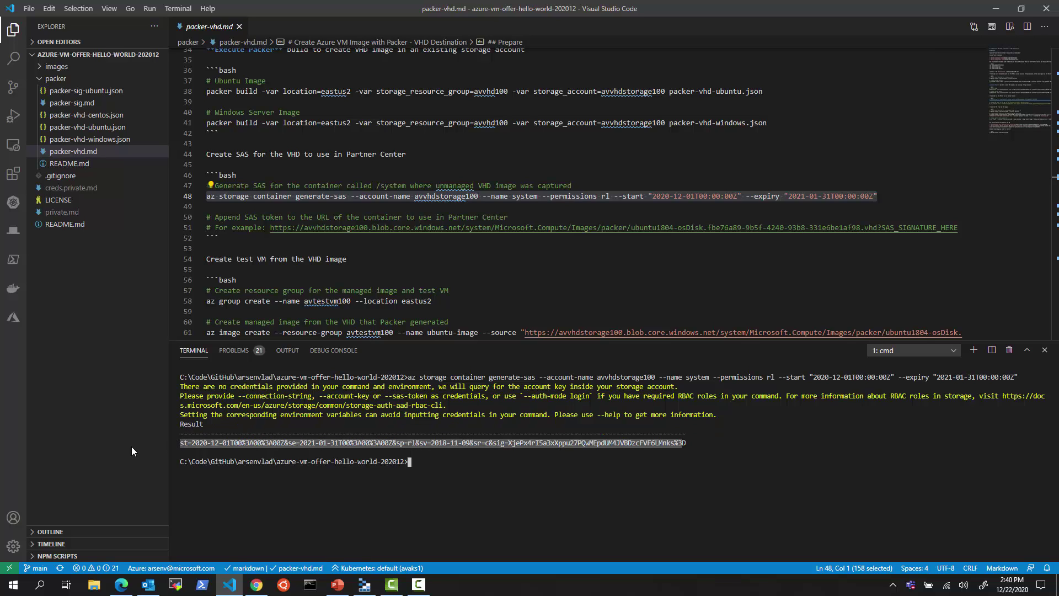
click(72, 188)
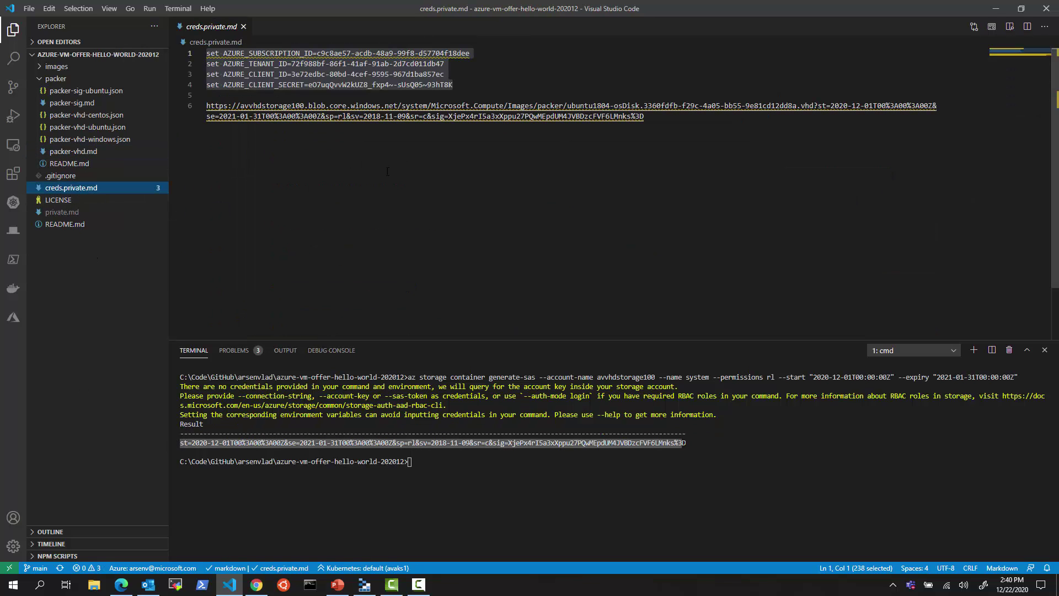
click(666, 122)
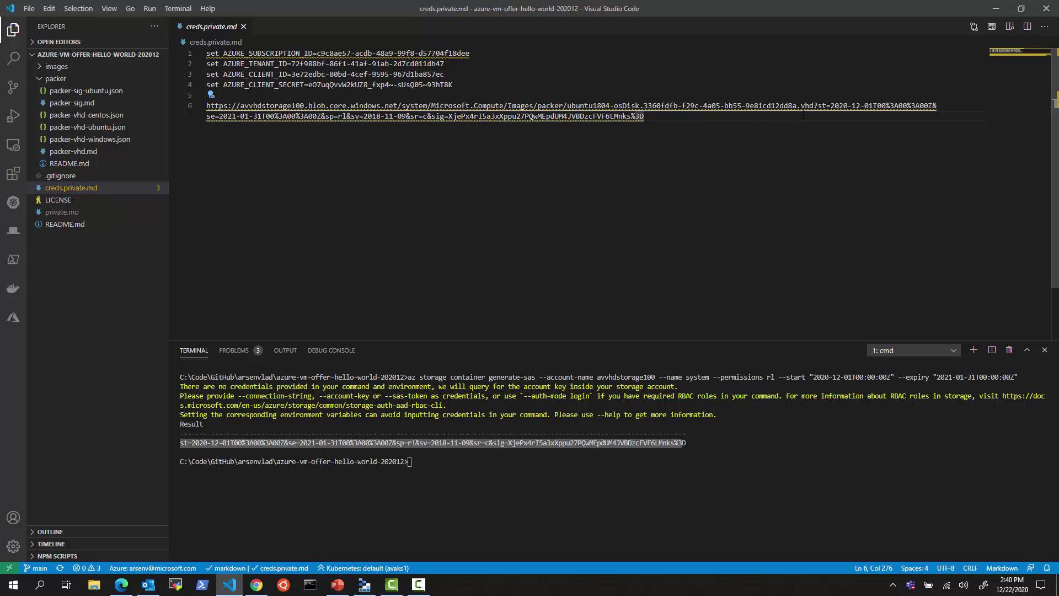
drag(803, 115, 187, 107)
key(BackSpace)
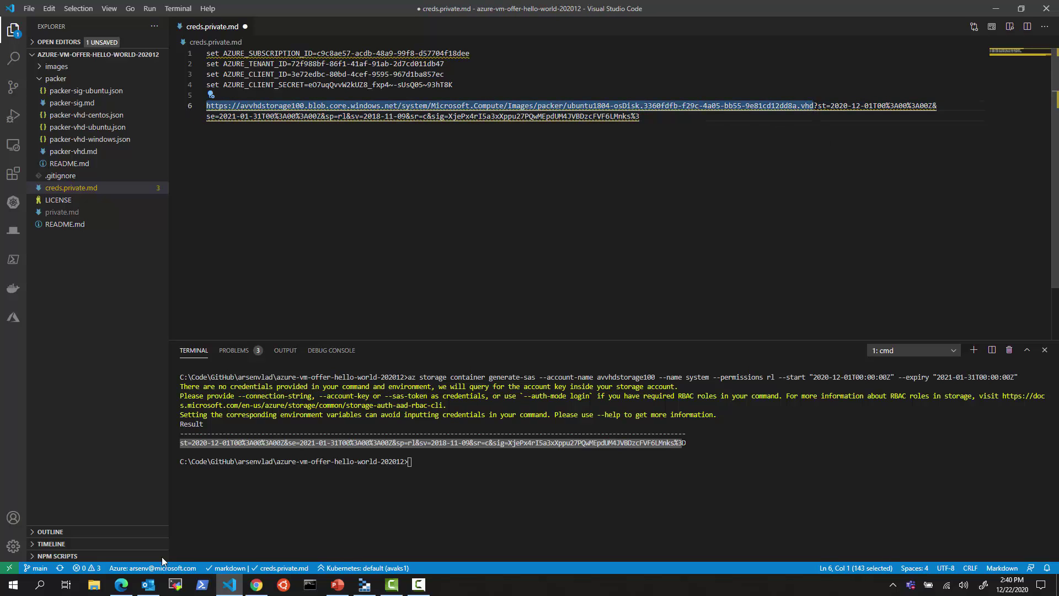
- Copy the ubuntu1804 osDisk blob URL and select the combined SAS URL on line 6 of creds.private.md
click(364, 583)
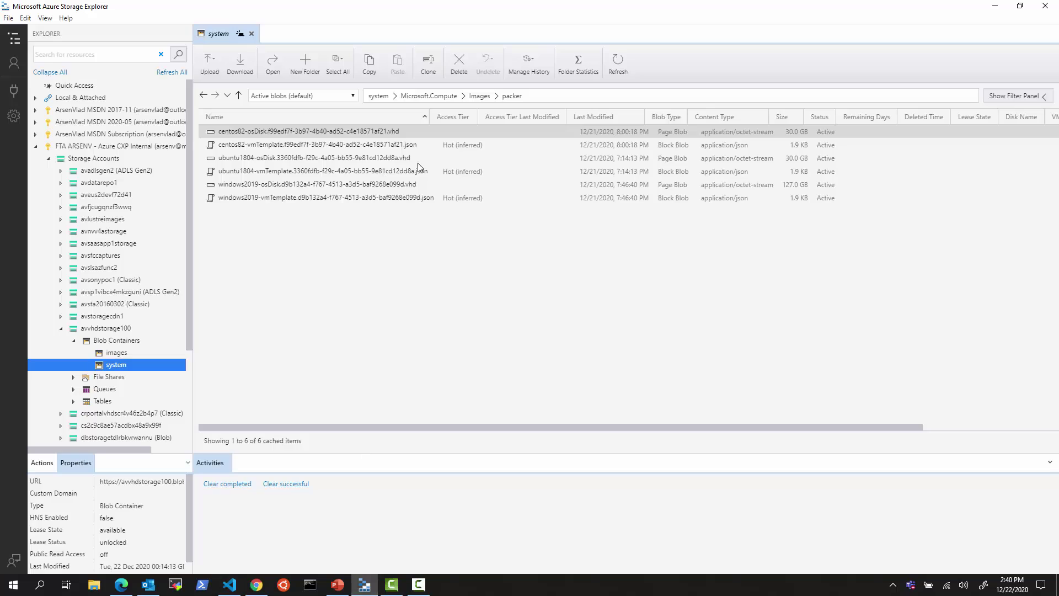
right_click(285, 159)
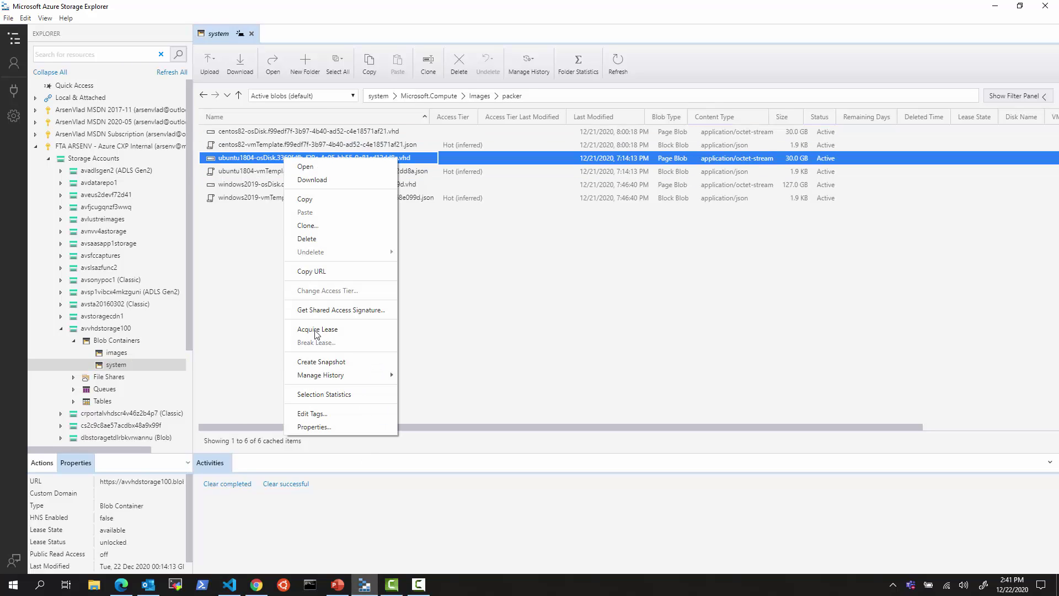
click(319, 274)
click(995, 7)
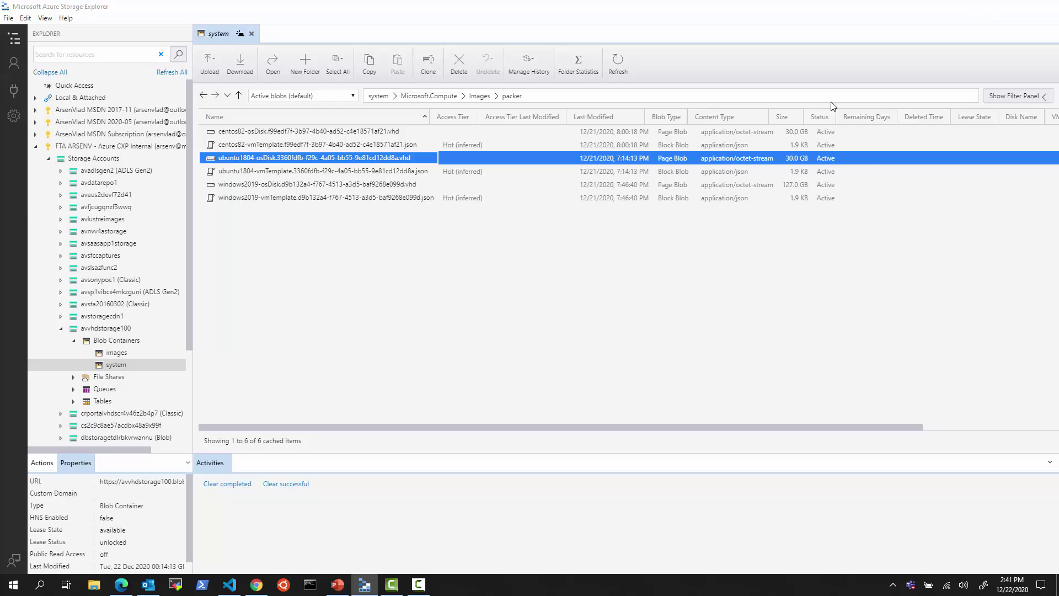
key(ctrl+End)
click(814, 104)
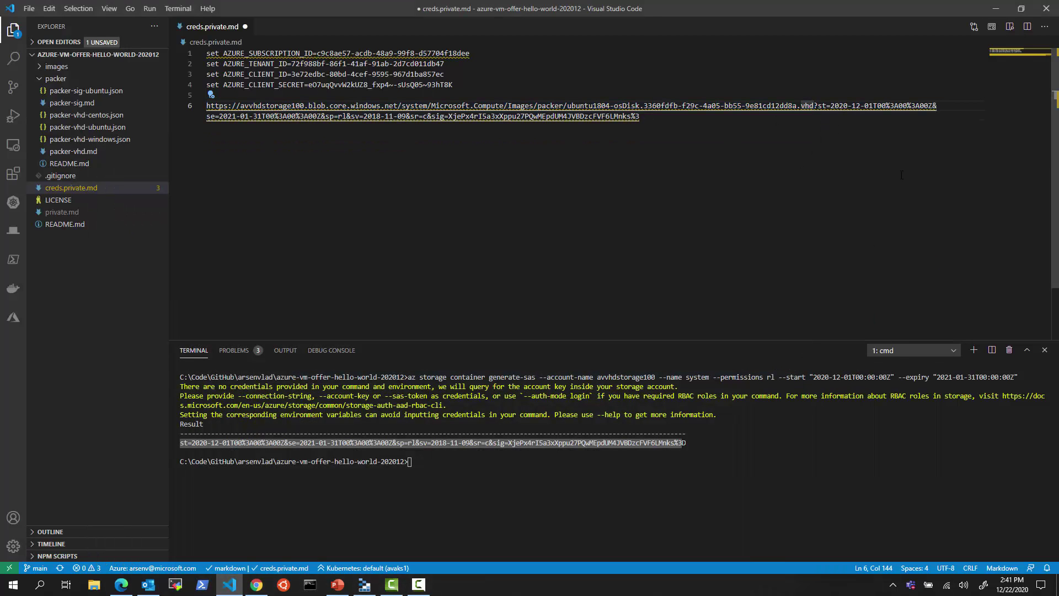
key(shift+Home)
key(Right)
drag(640, 116, 180, 132)
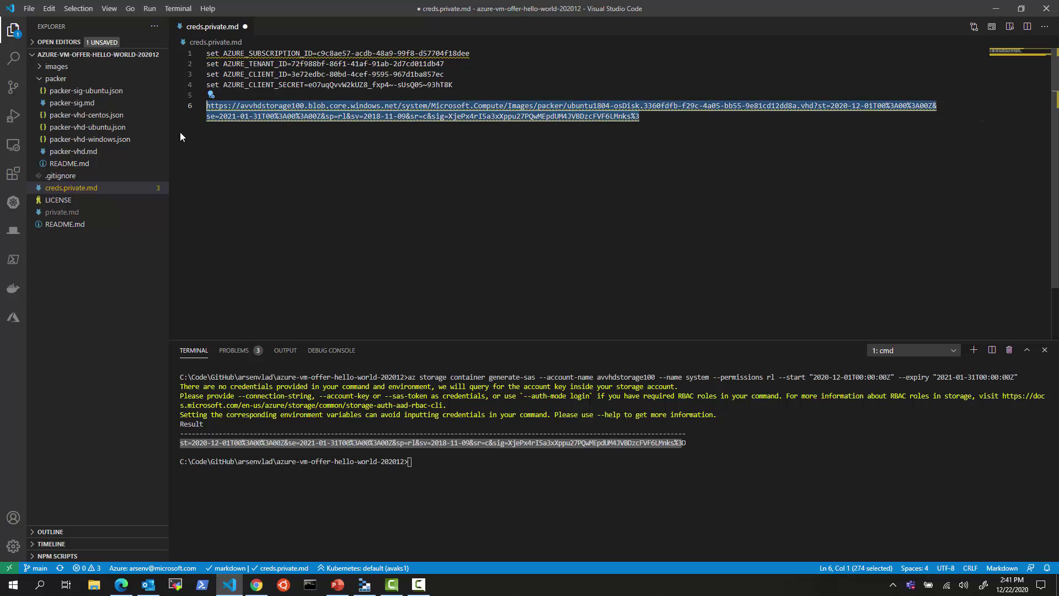
click(119, 588)
click(72, 8)
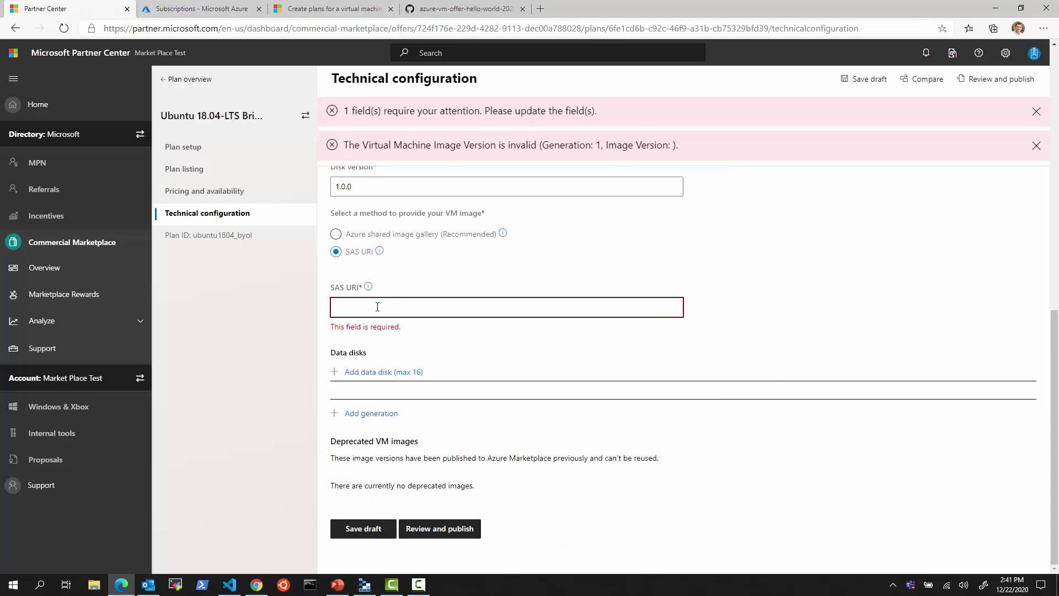
- Paste the Ubuntu VHD's SAS URL into the SAS URI field and inspect the pasted value
key(ctrl+v)
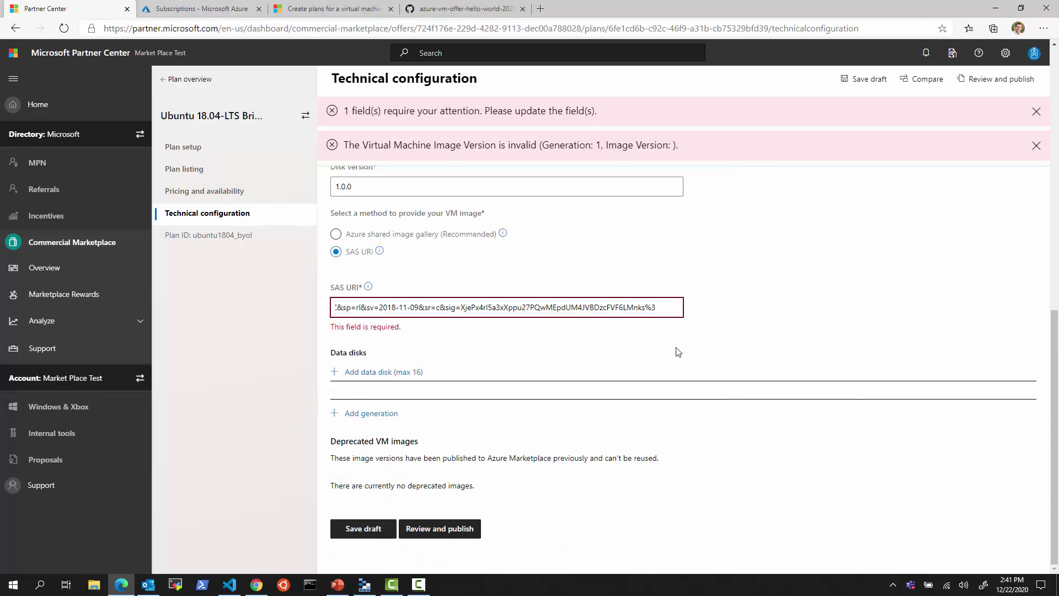
click(678, 352)
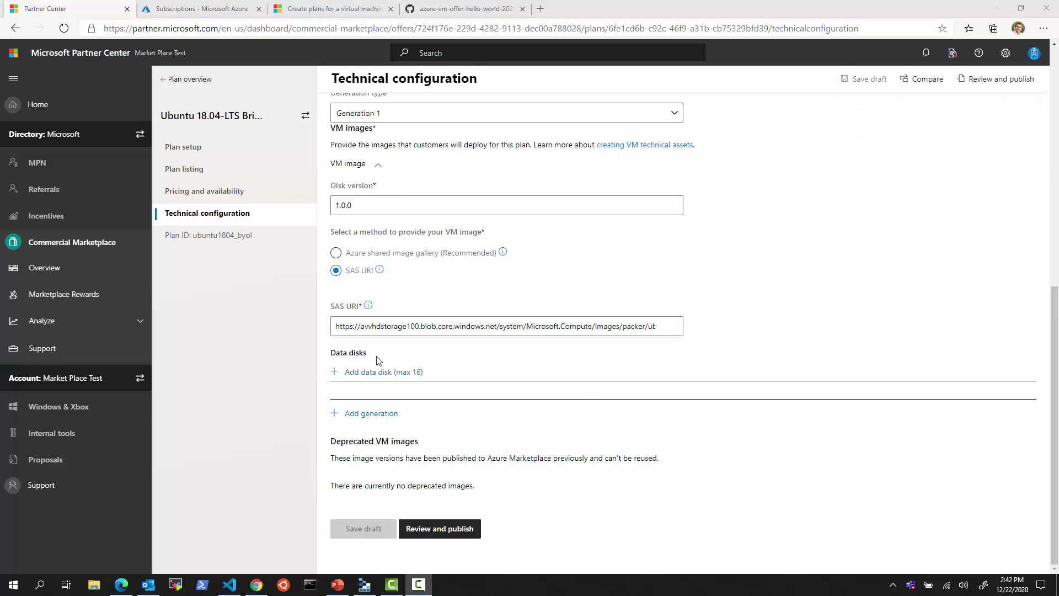
drag(557, 326, 591, 326)
drag(671, 331, 744, 342)
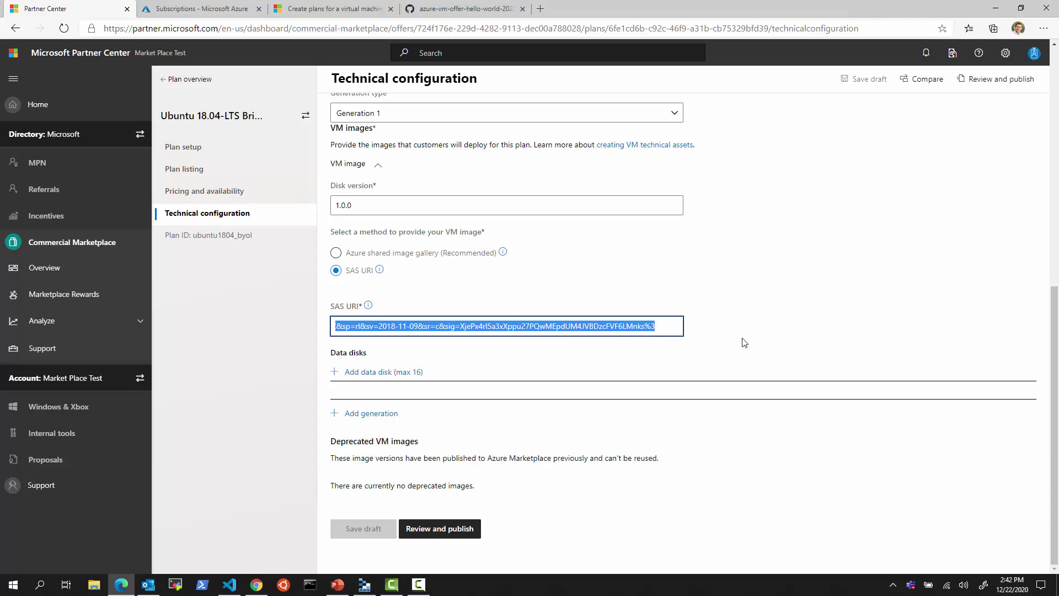
click(435, 327)
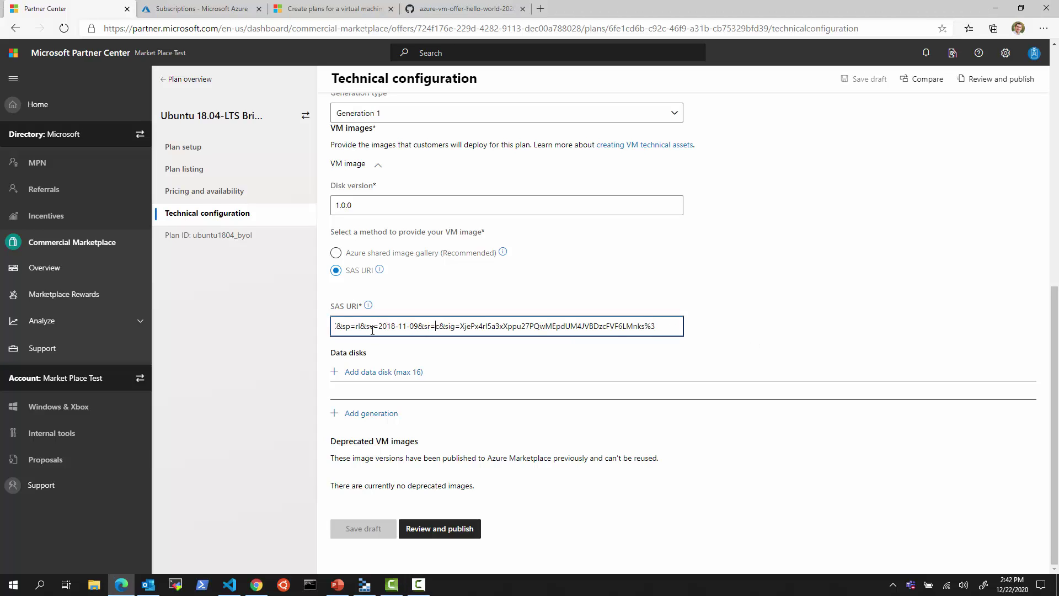
click(752, 517)
click(440, 326)
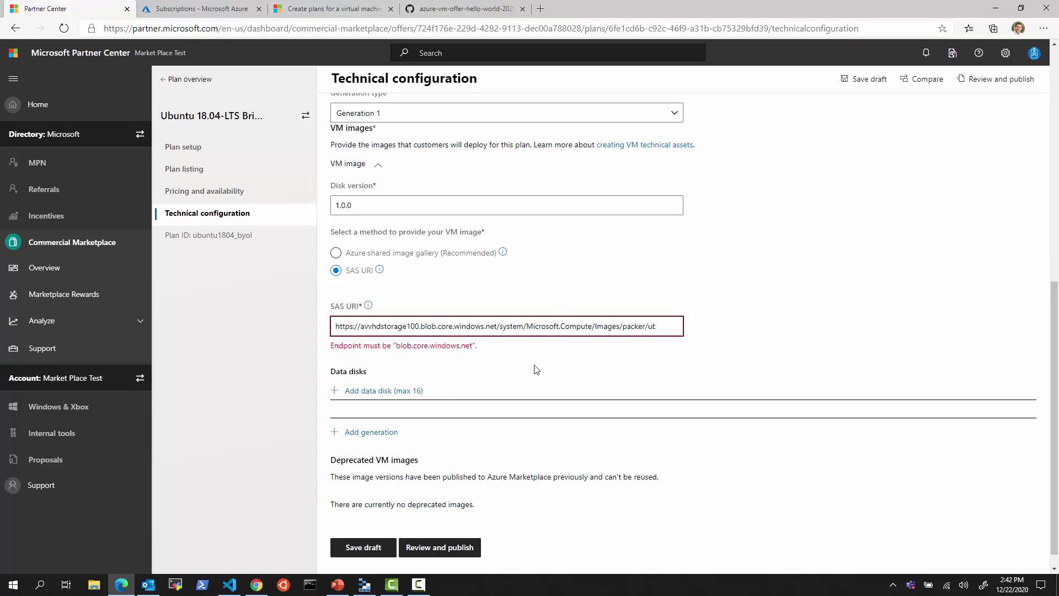
key(End)
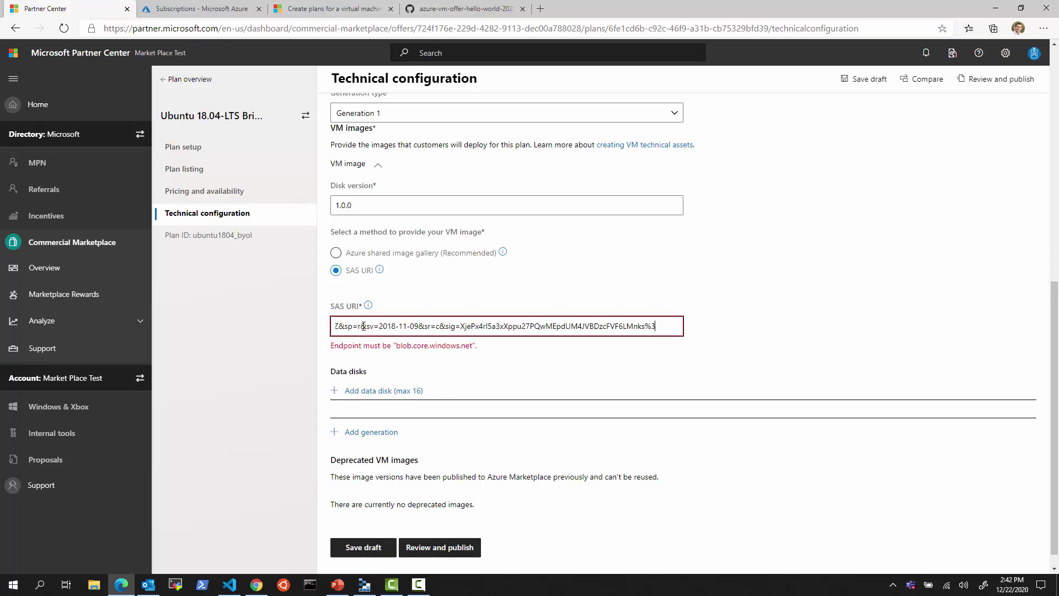
- Change the URL's permission from sp=r to sp=rl and save the plan as a draft
click(363, 326)
text(l)
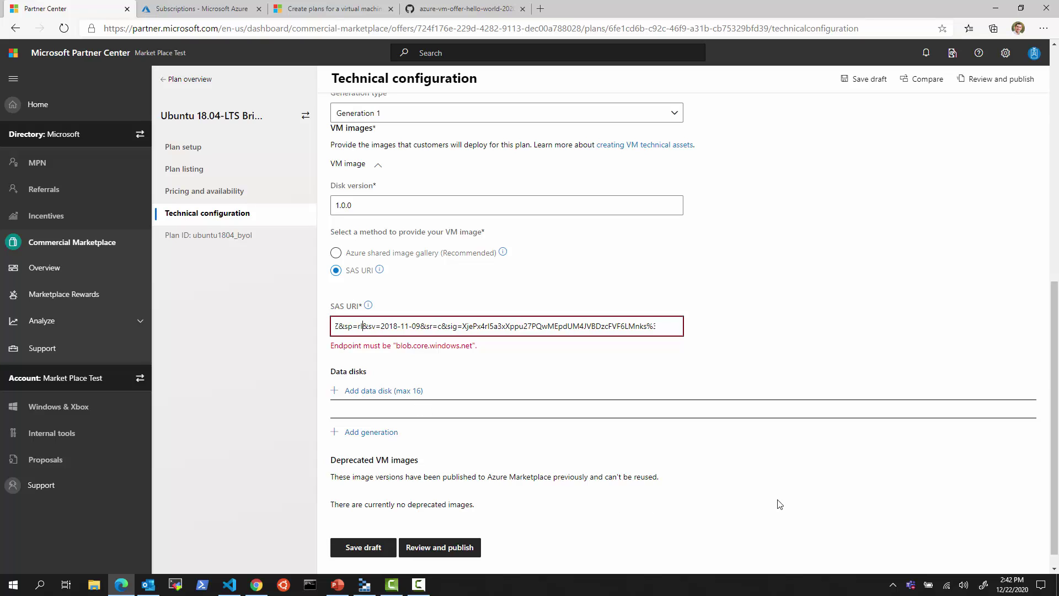
click(779, 504)
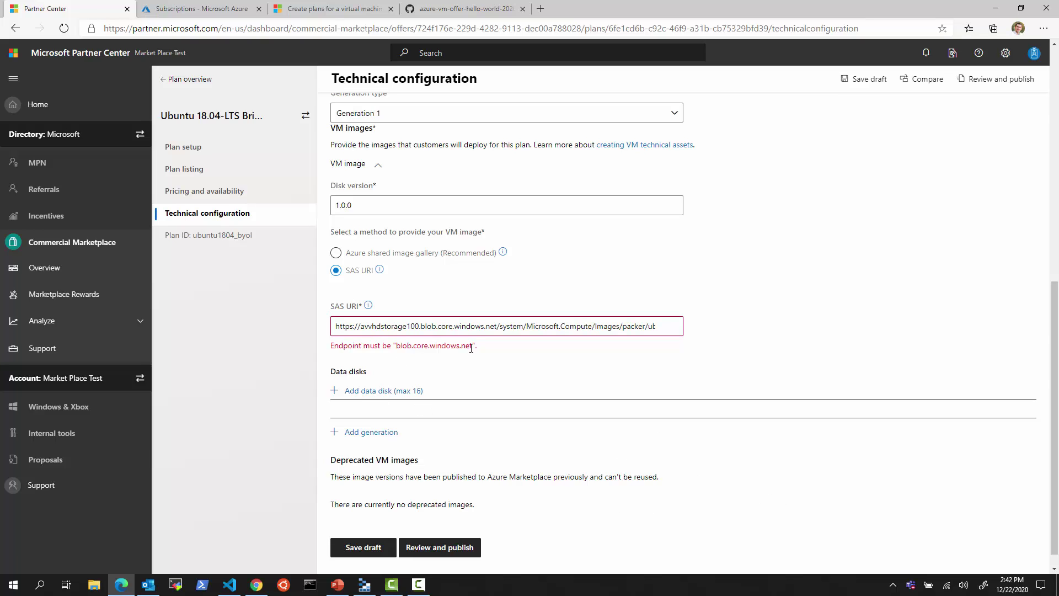
drag(486, 349, 339, 345)
click(398, 326)
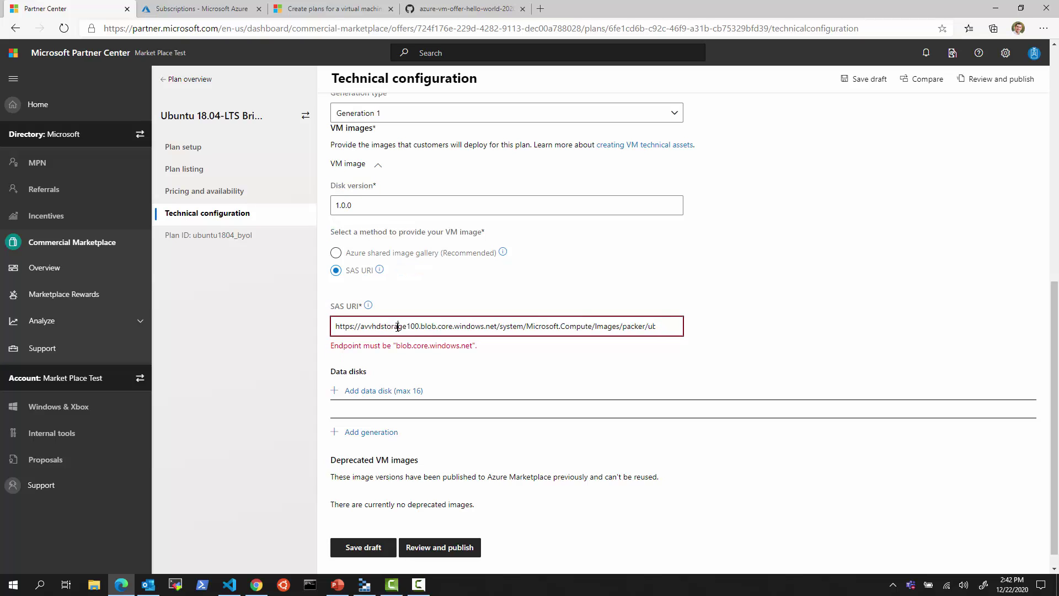
click(390, 550)
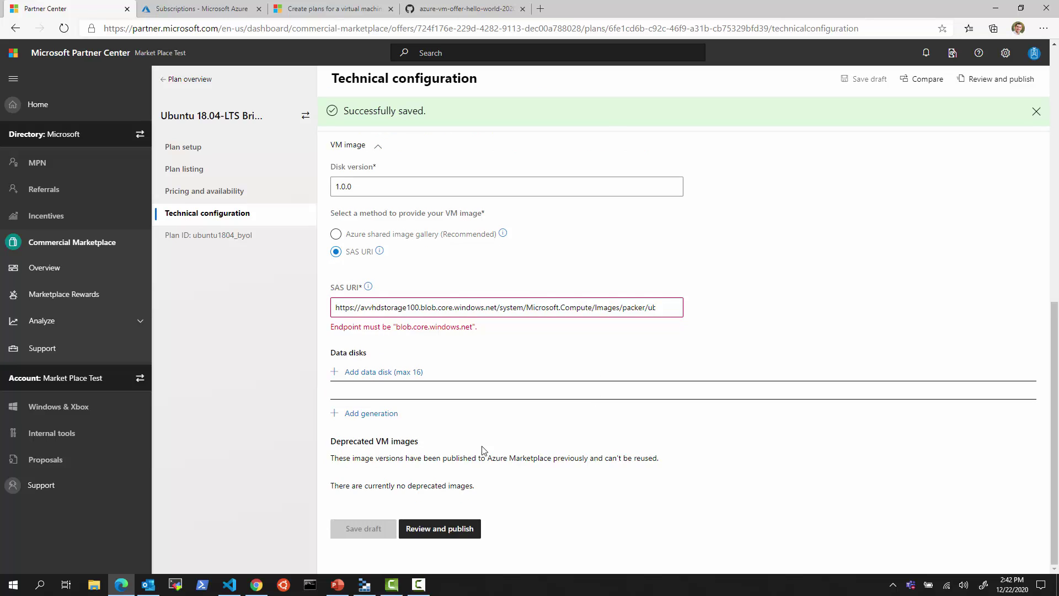
- Revisit Technical configuration to confirm the SAS URI persisted, then go back to Plan overview
click(243, 191)
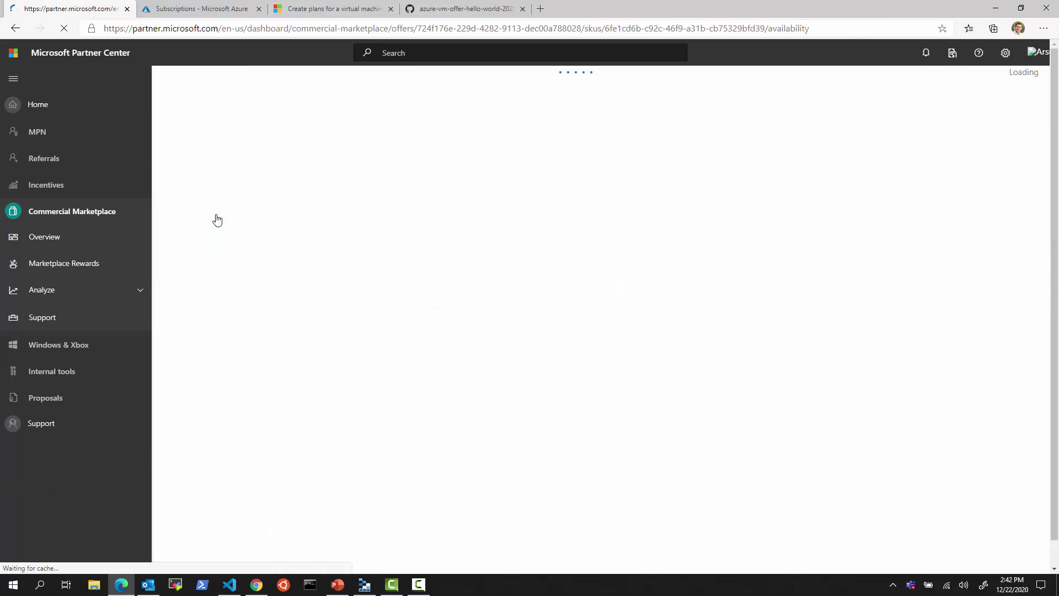
click(217, 216)
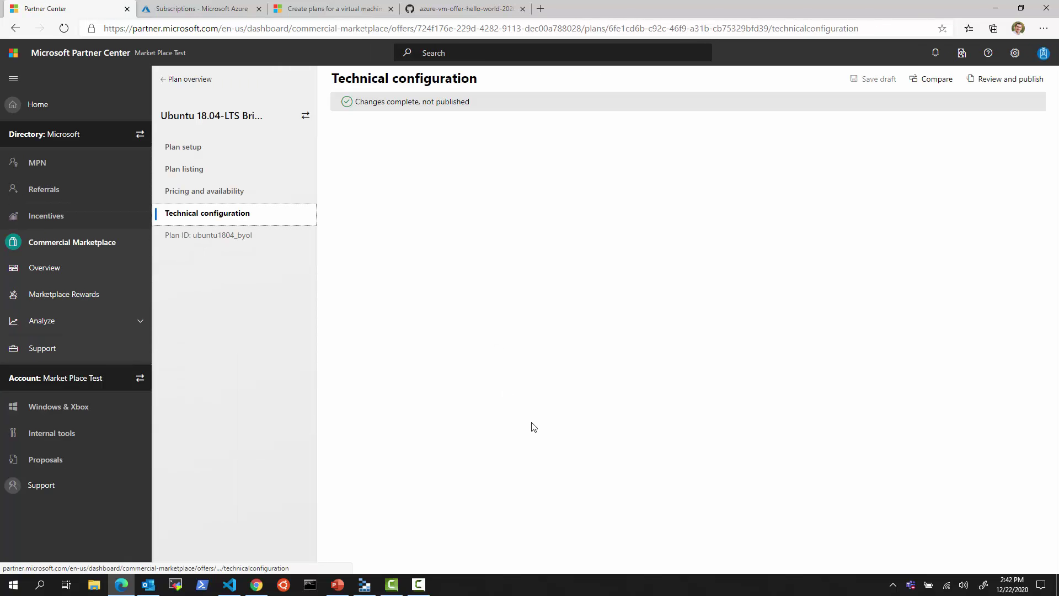
scroll(559, 474, down, 8)
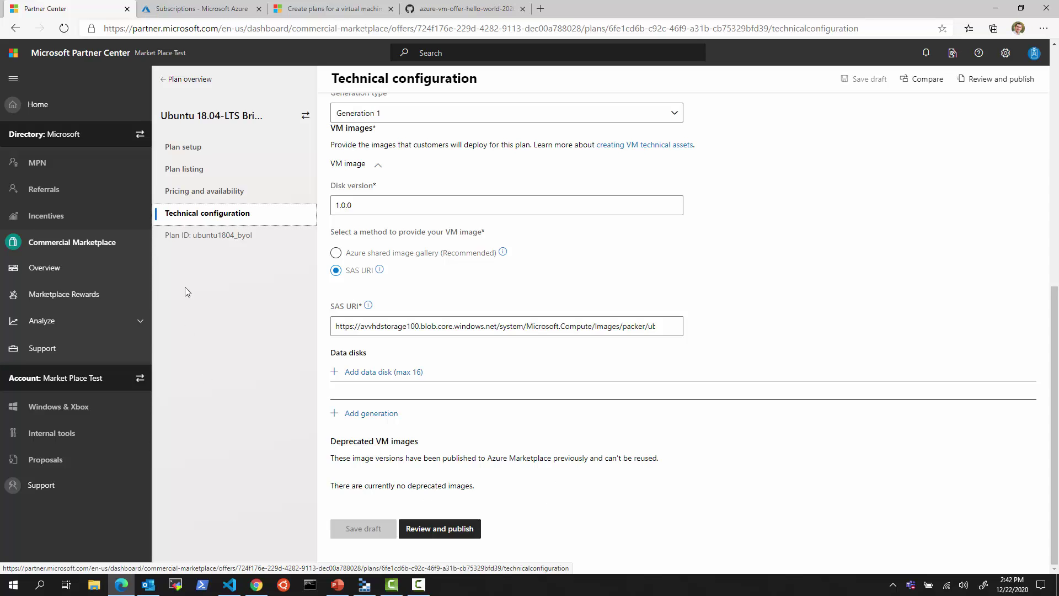
click(174, 81)
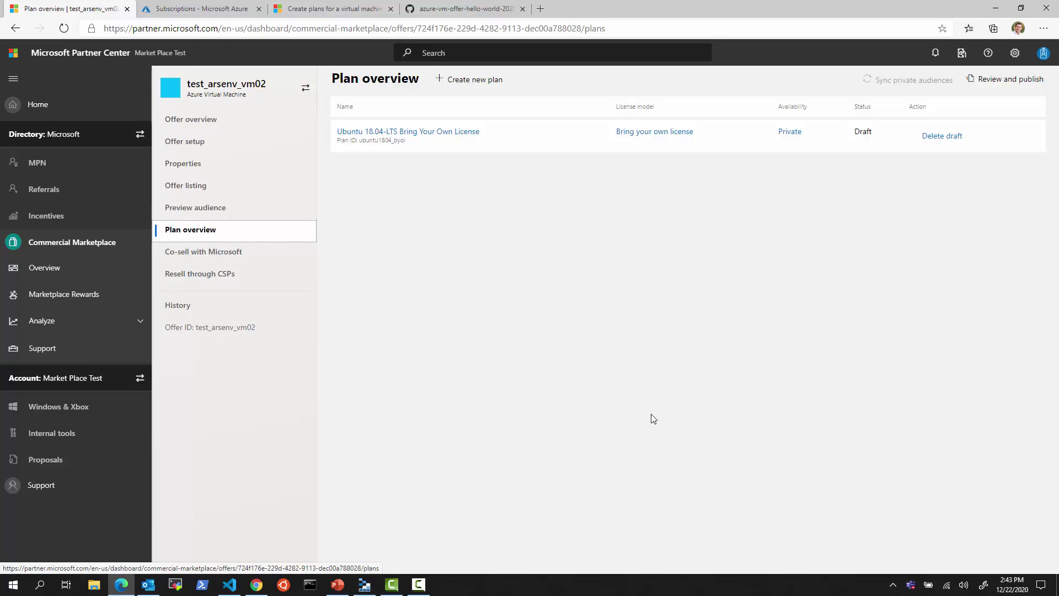
- Create plan ID centos82_byol named 'CentOS 8.2 Bring Your Own License'
click(477, 82)
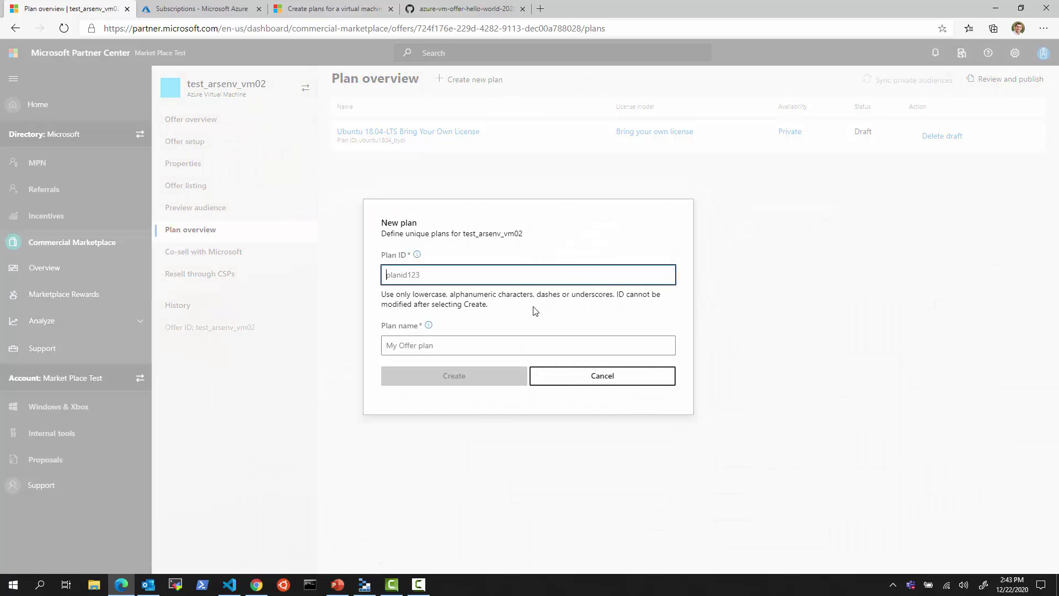
text(c)
text(os82_byol)
click(485, 340)
text(CentOS)
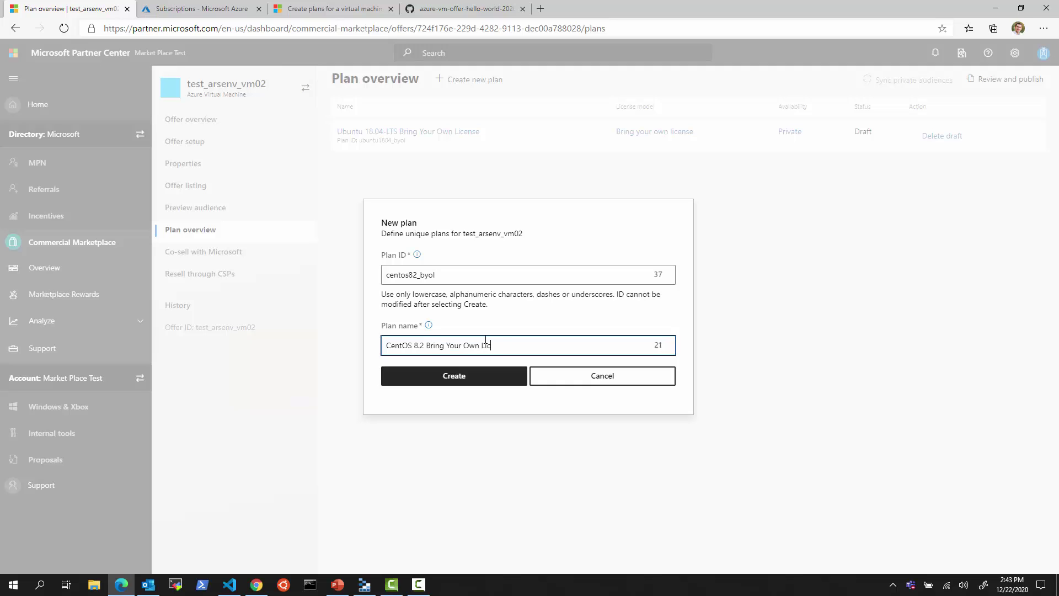
click(454, 375)
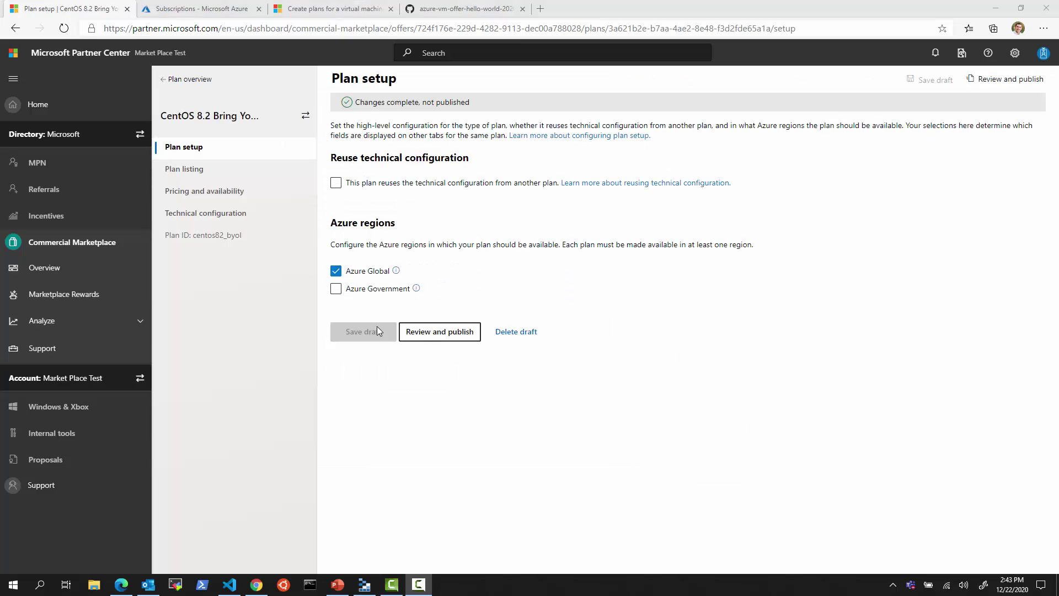
- Fill the plan listing's summary and description with 'CentOS 8.2 Bring Your Own License' text and save
click(193, 172)
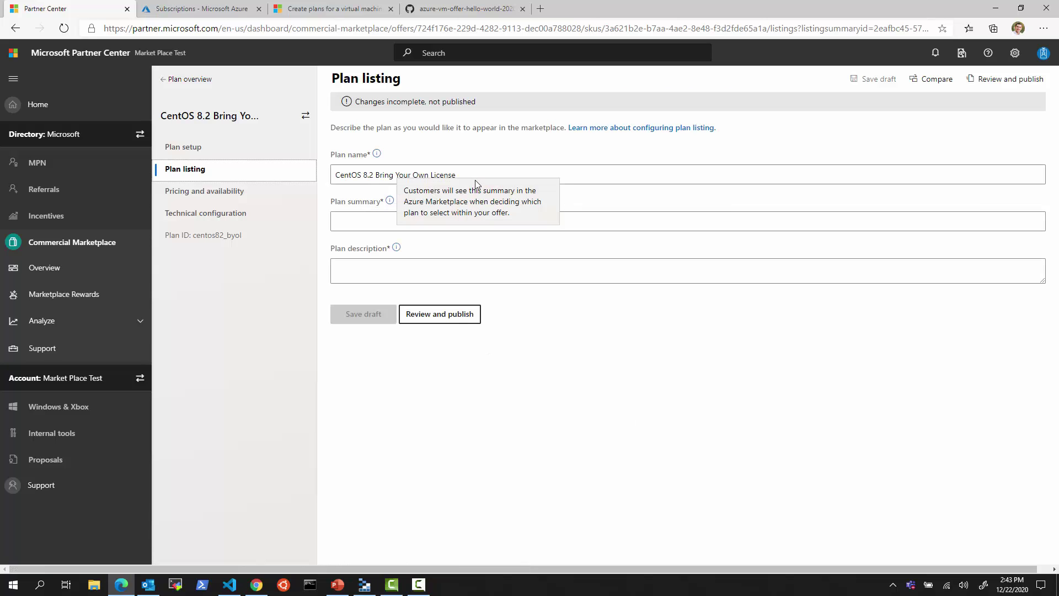
click(466, 172)
drag(466, 172, 296, 229)
click(389, 220)
text(S)
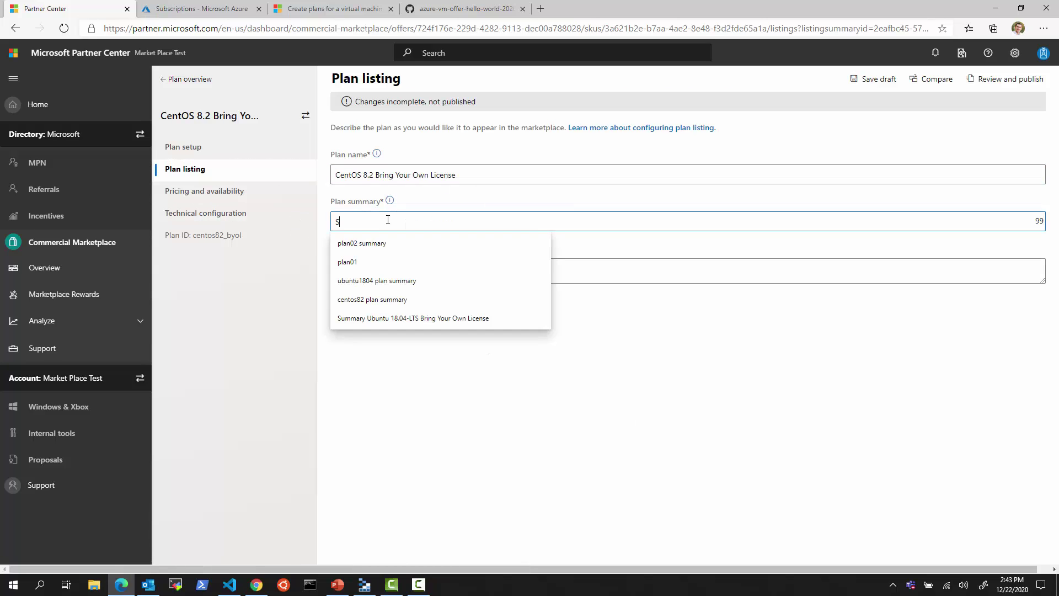
text(ummar)
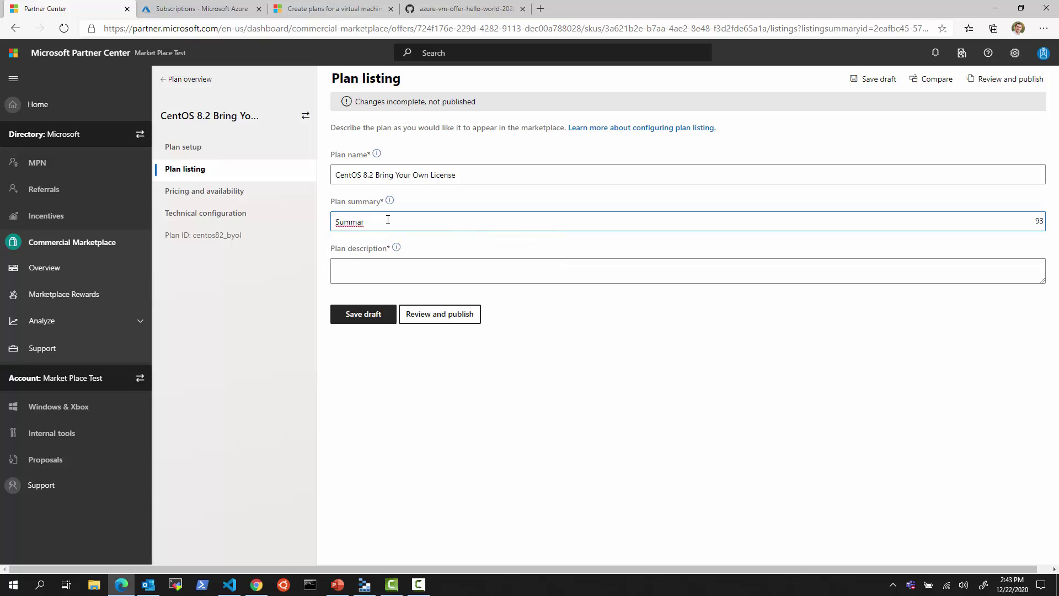
text( yt)
key(BackSpace)
text(y)
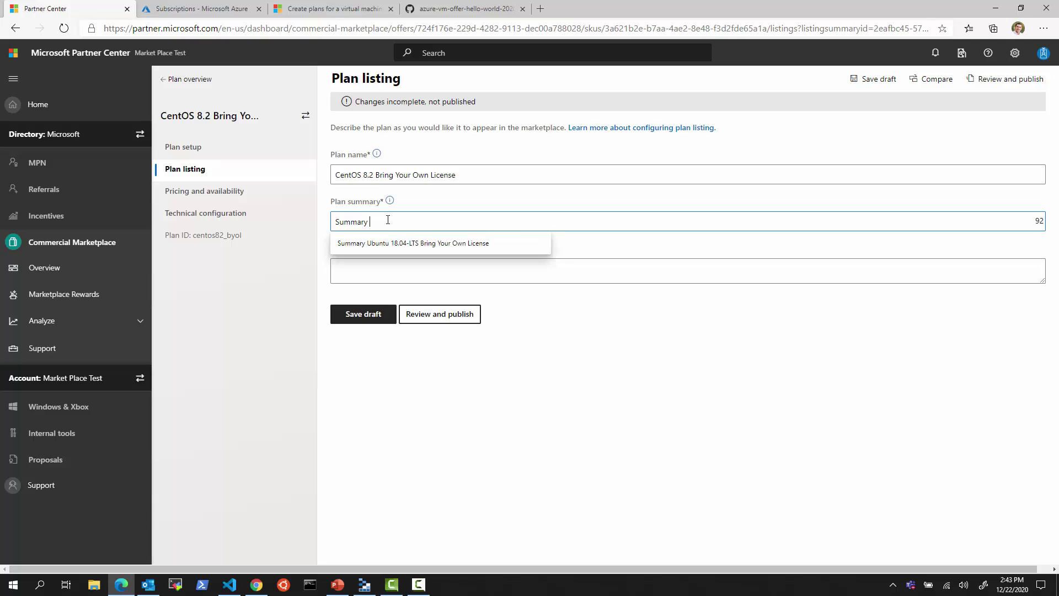
click(397, 242)
click(375, 278)
text(Des)
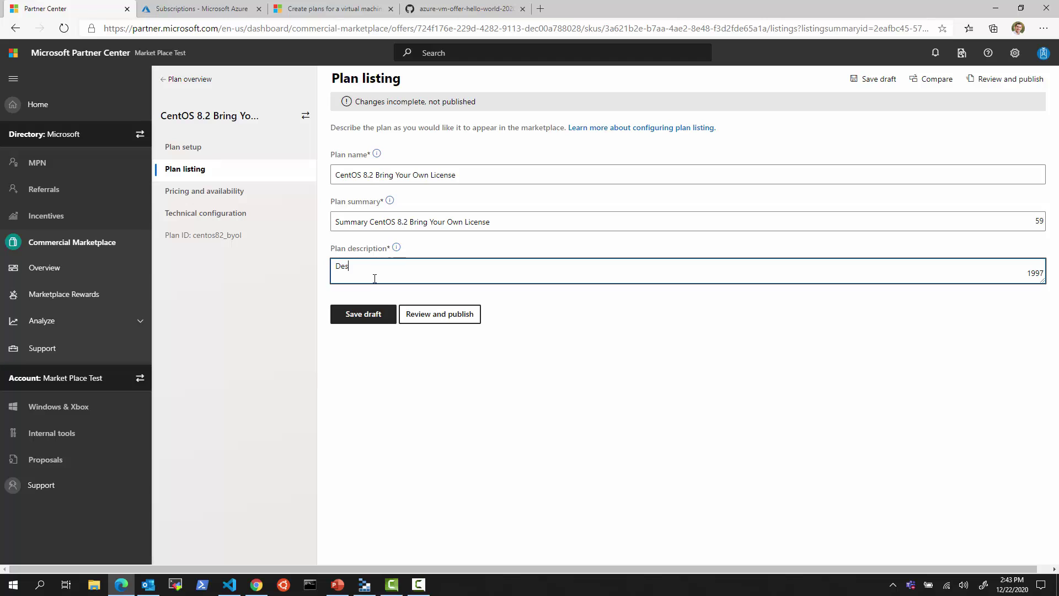
text(cription CentOS 8.2 Bring Your Own License)
click(363, 312)
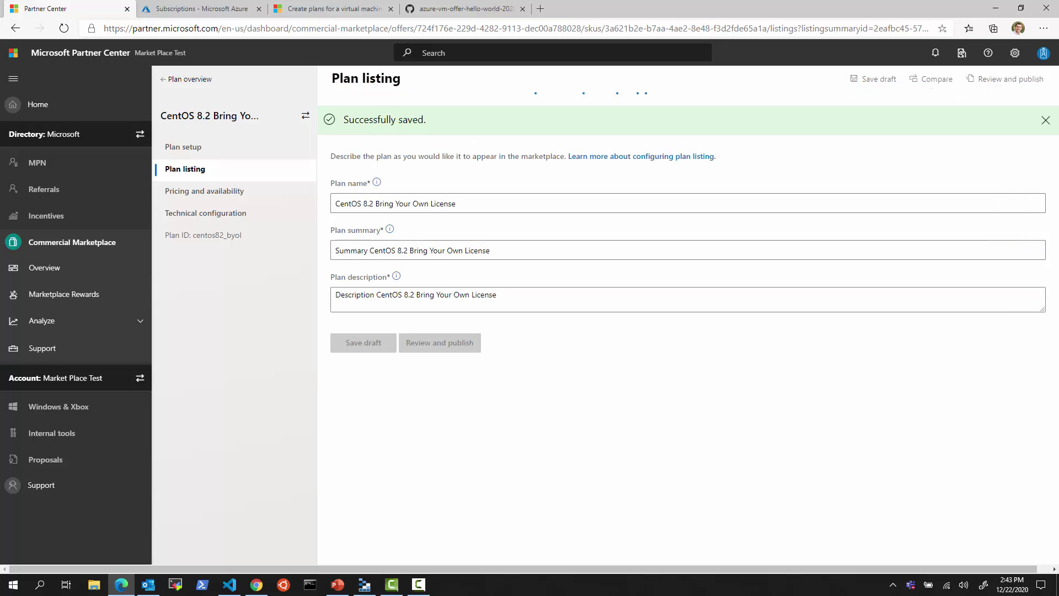
- Keep the market selection and set the CentOS plan's pricing to Bring your own license, private
click(209, 192)
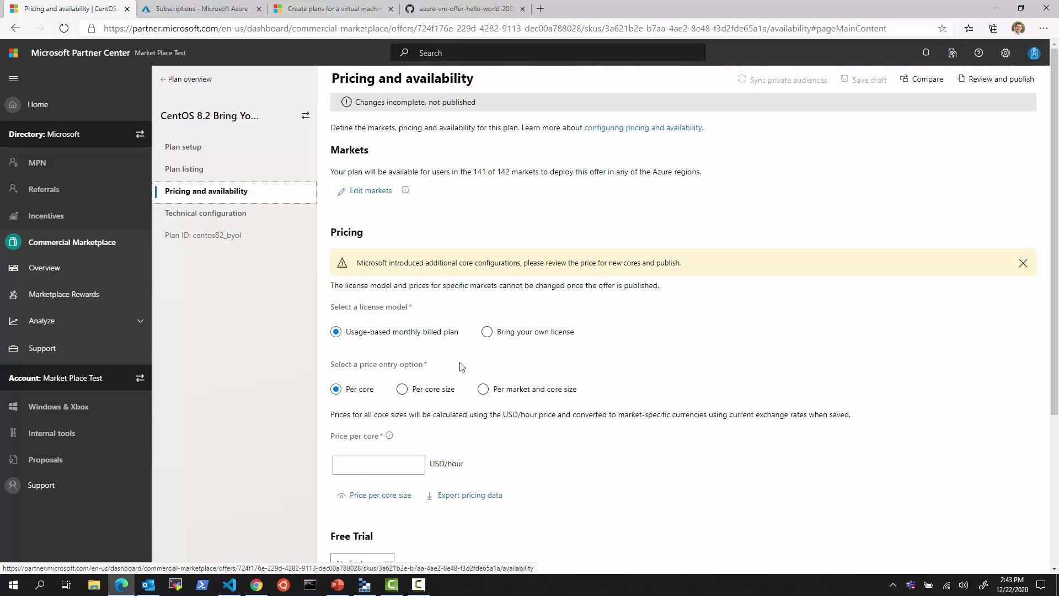
click(377, 201)
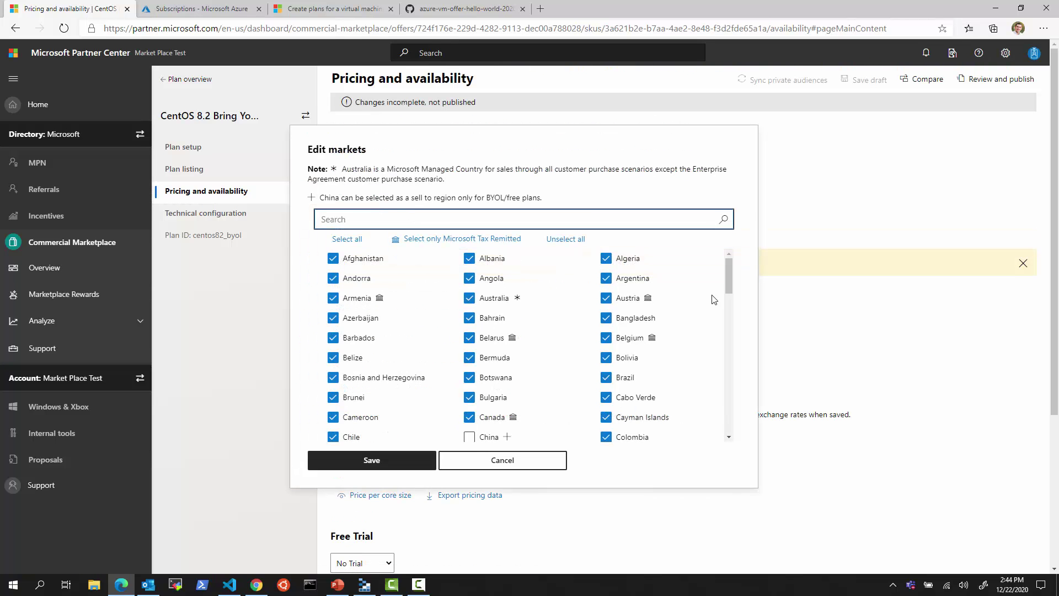
click(342, 461)
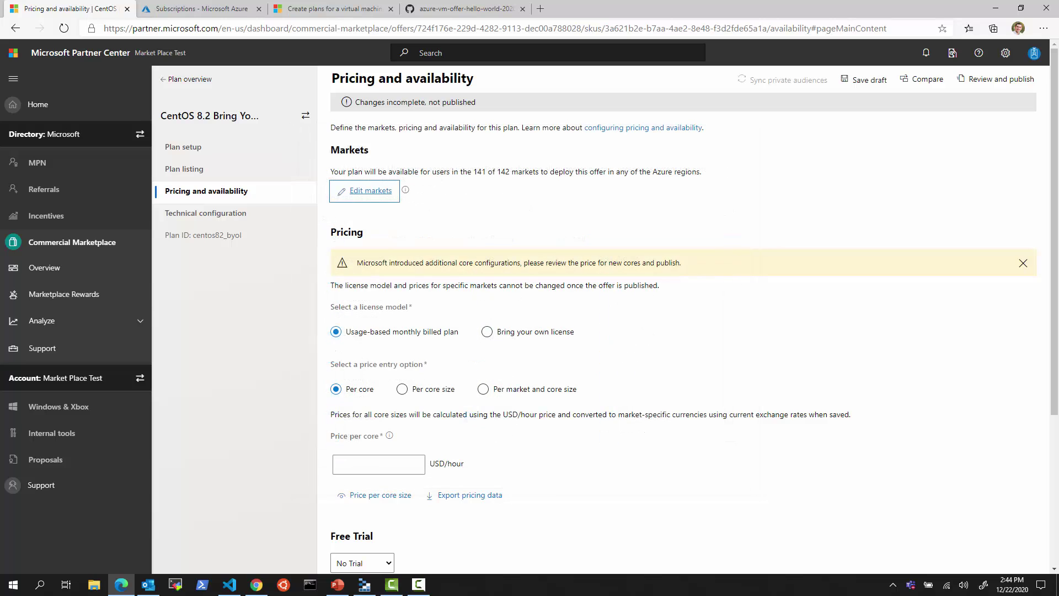
click(486, 332)
click(395, 372)
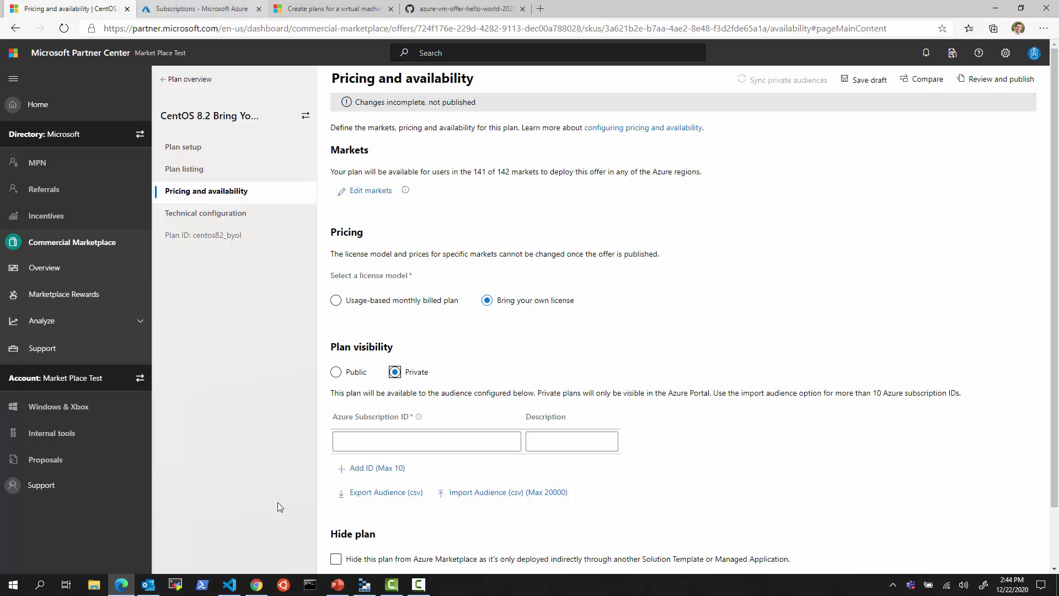
- Add the first Azure subscription ID from the portal with its description, then add another row
click(260, 583)
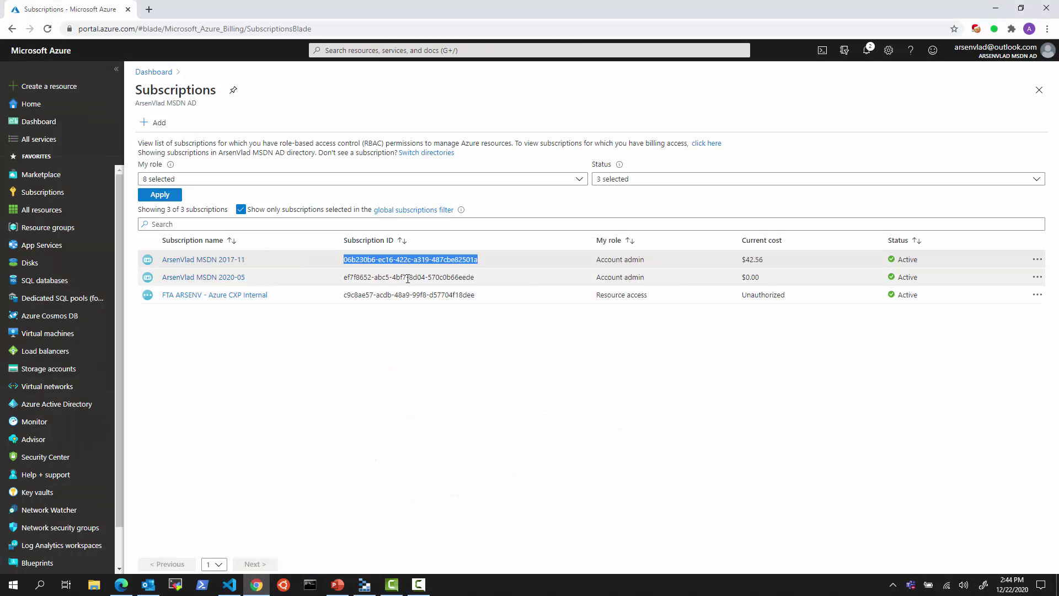
click(358, 277)
triple_click(413, 295)
key(ctrl+c)
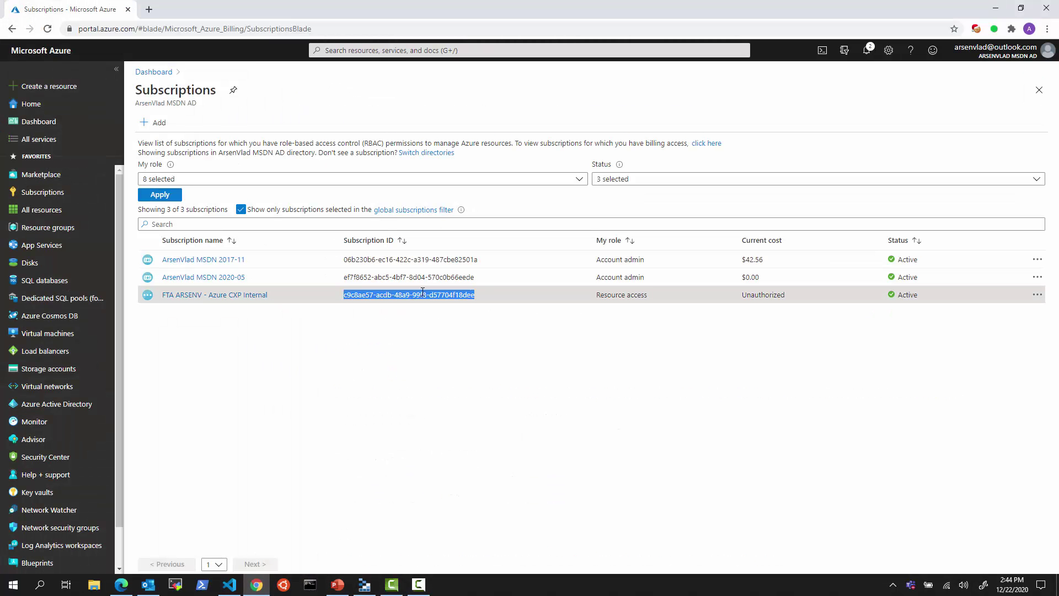
click(998, 8)
click(424, 440)
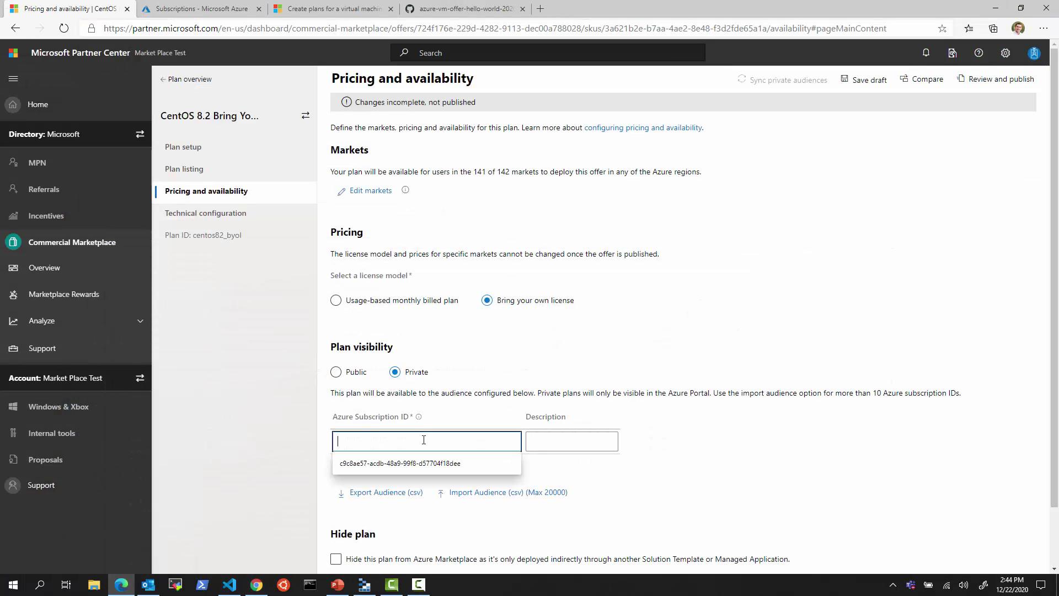
key(ctrl+v)
click(557, 449)
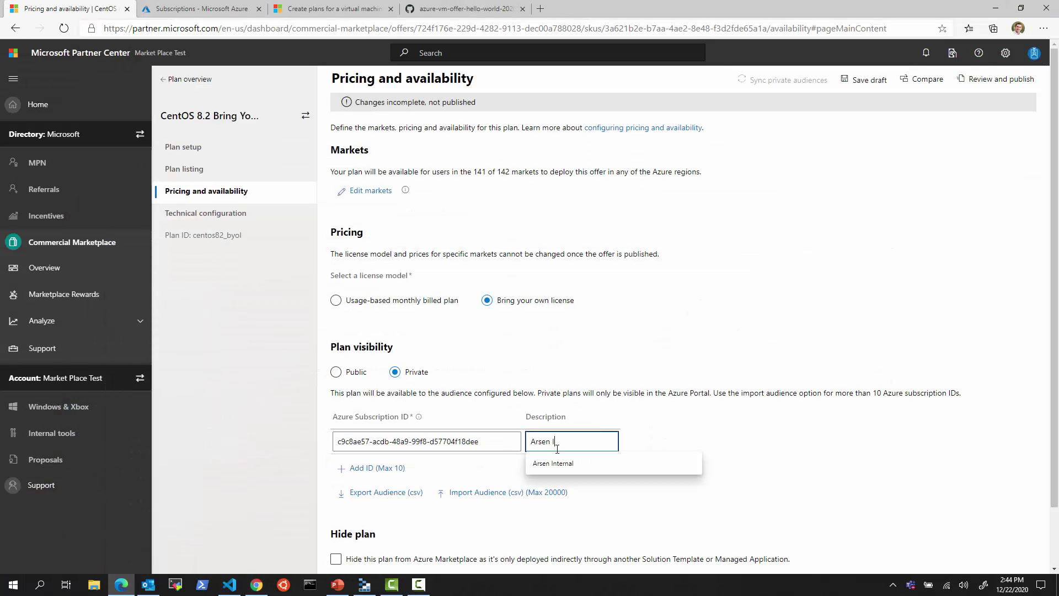
text(Arsen Internal)
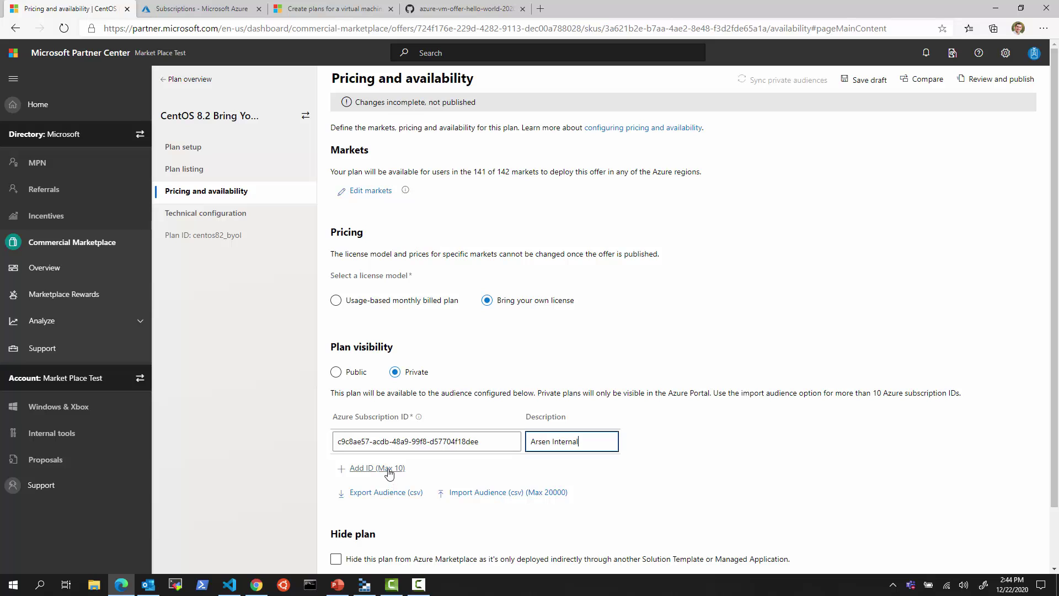
click(389, 472)
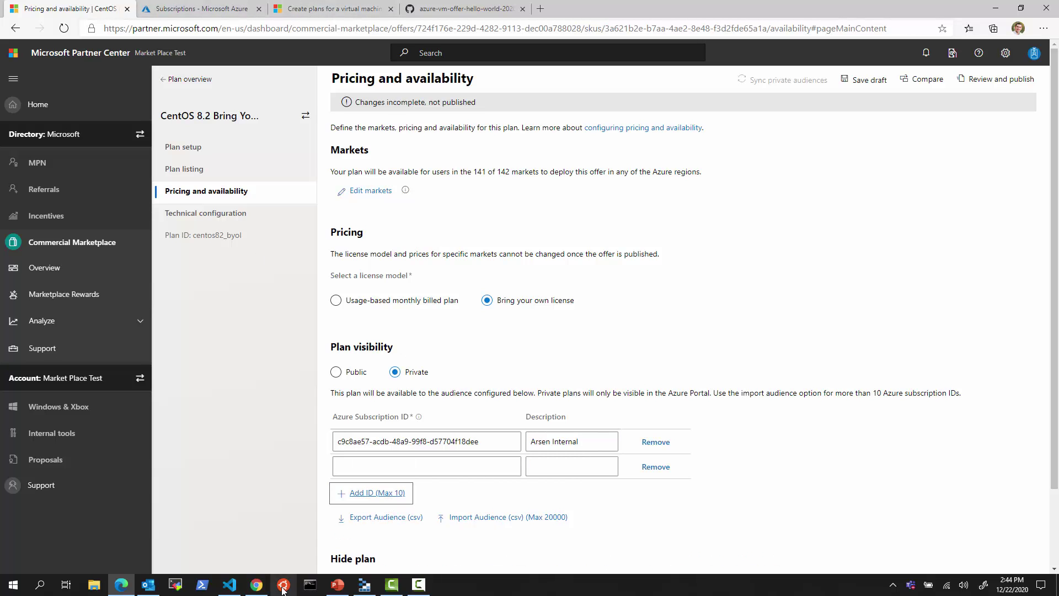
- Enter the second Azure subscription ID with its description and save the pricing draft
click(255, 586)
triple_click(376, 260)
key(ctrl+c)
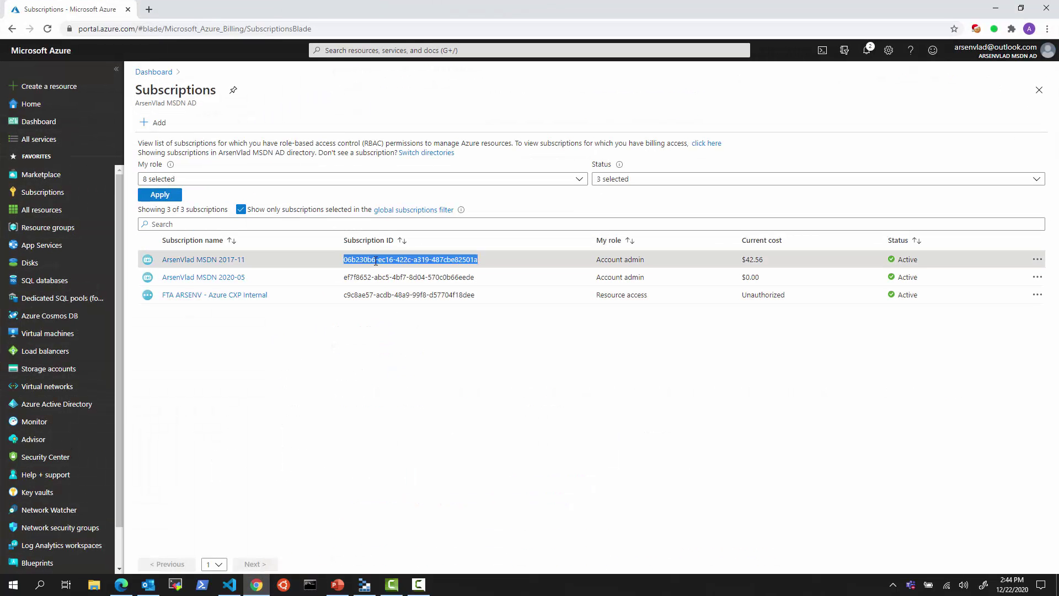
click(995, 8)
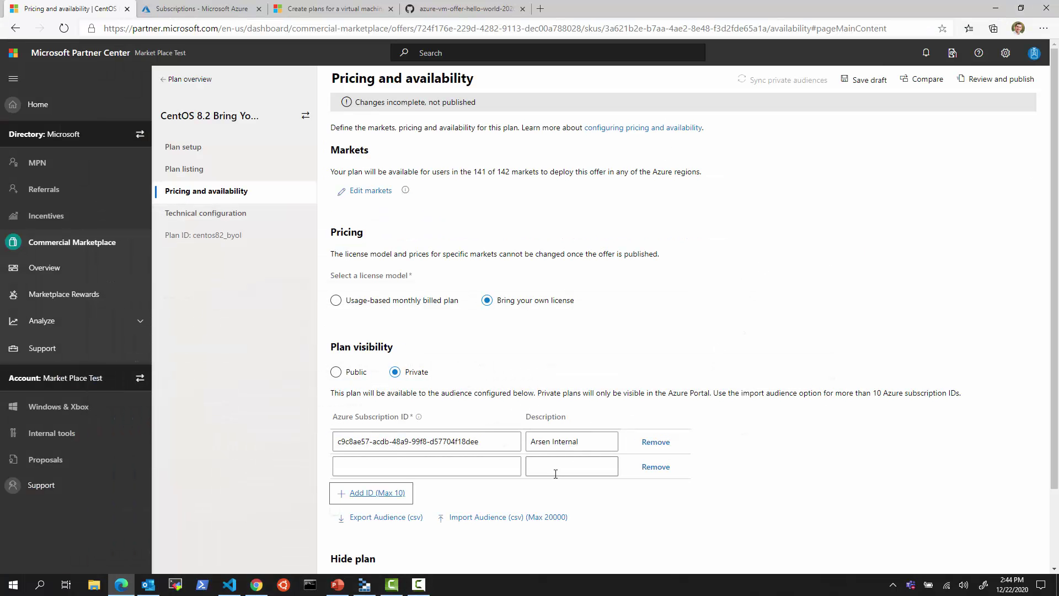
click(496, 467)
key(ctrl+v)
click(561, 463)
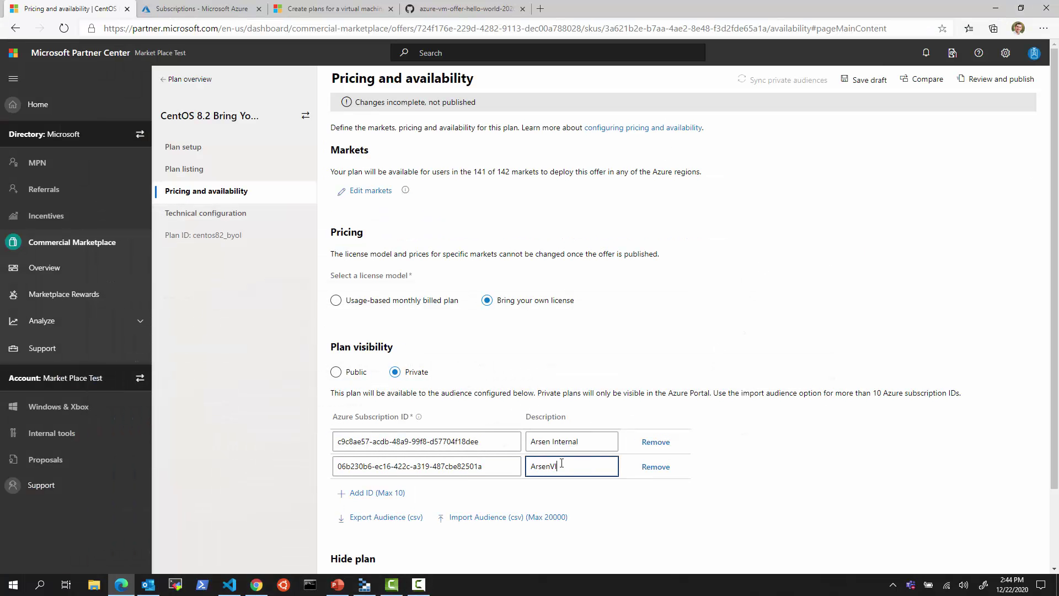
text(ArsenVlad MSDN)
scroll(561, 463, down, 2)
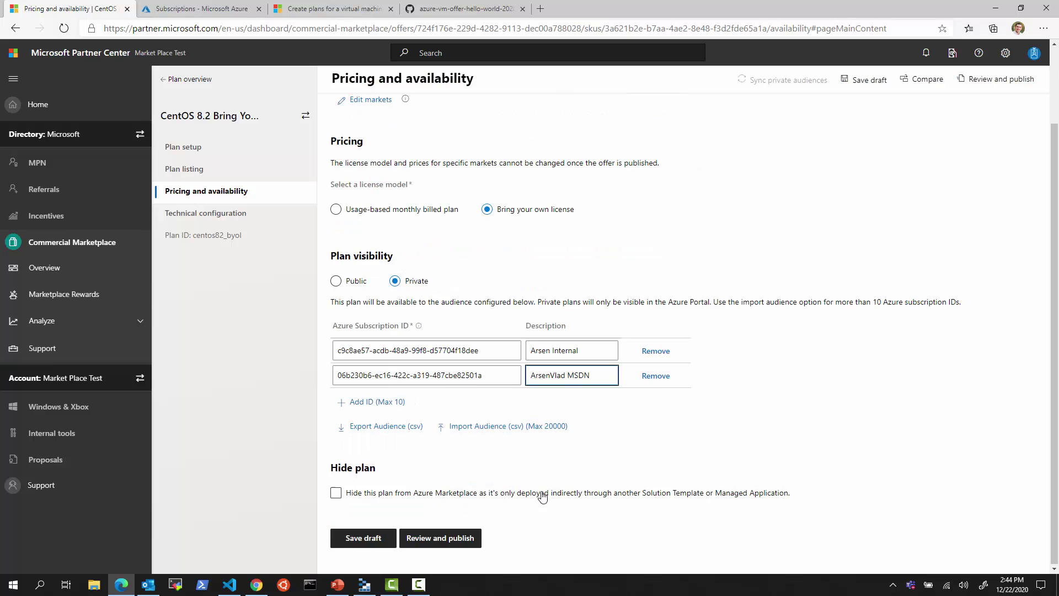
click(364, 537)
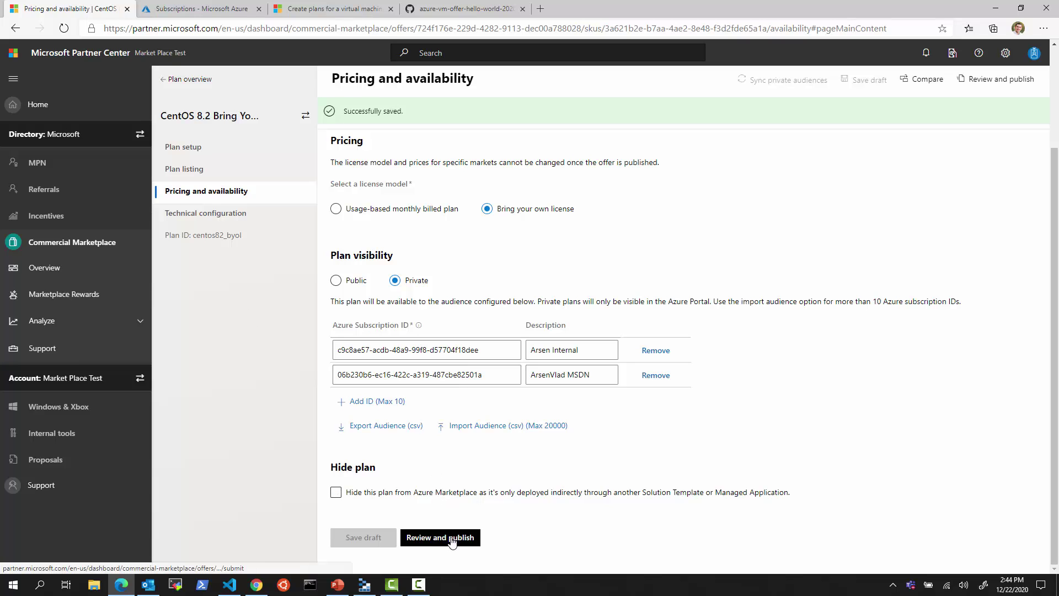
- Set the operating system to Linux, vendor CentOS, friendly name 'CentOS 8.2'
click(215, 213)
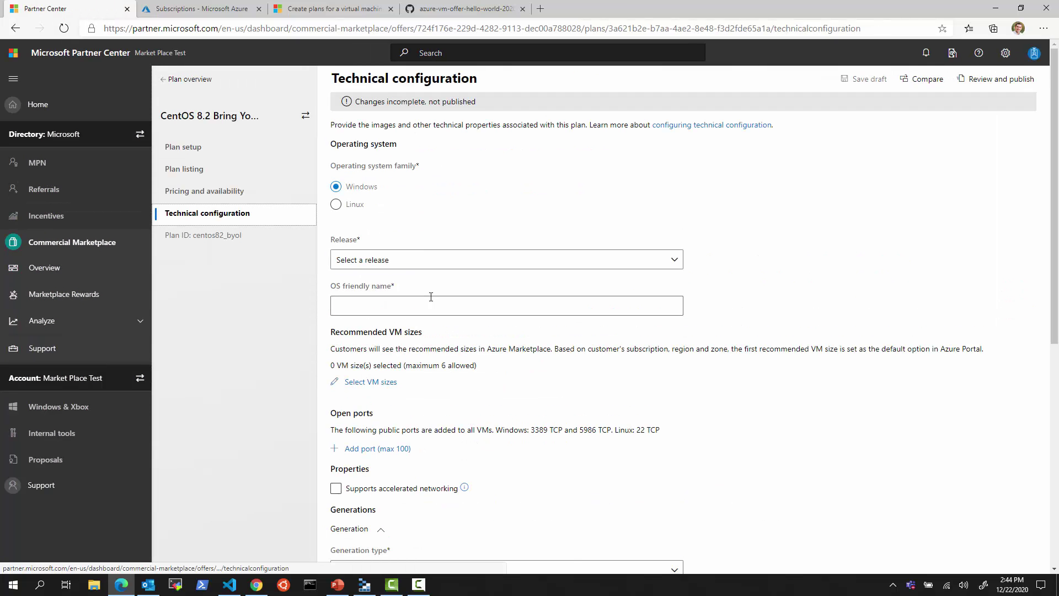
click(353, 204)
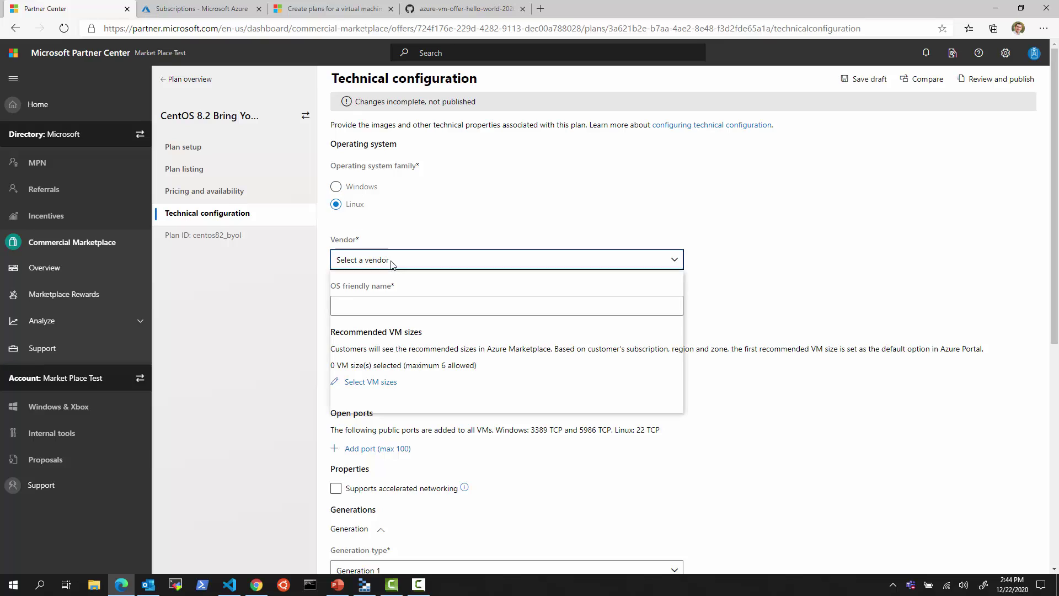
click(390, 261)
click(388, 317)
click(398, 309)
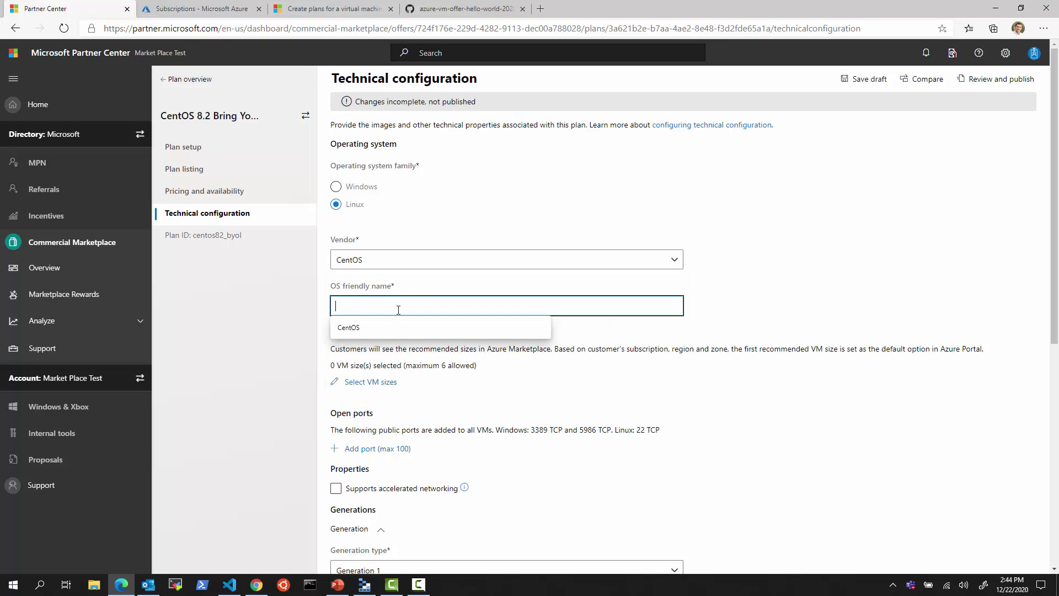
text(CentOS 8.2)
click(734, 389)
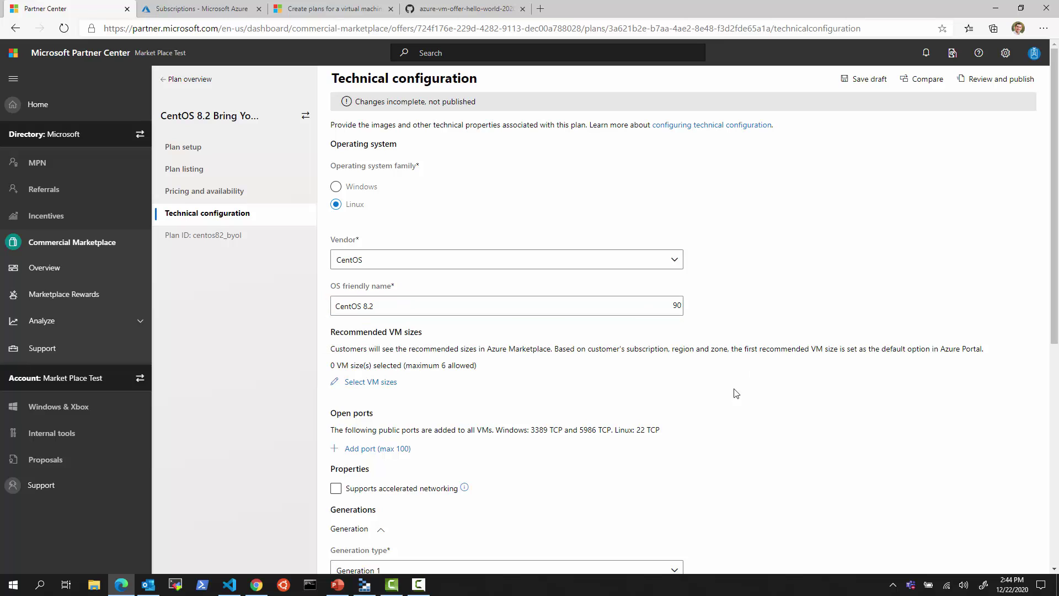
- Recommend six D v3 VM sizes, including D2s, D4s and D16s Standard v3
click(375, 383)
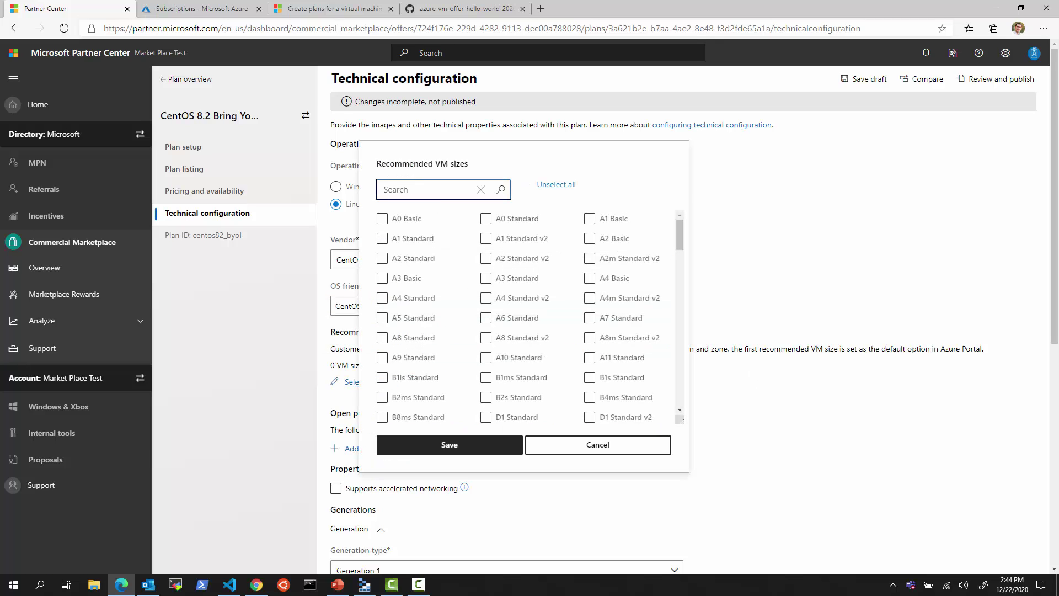
text(D v3)
click(486, 219)
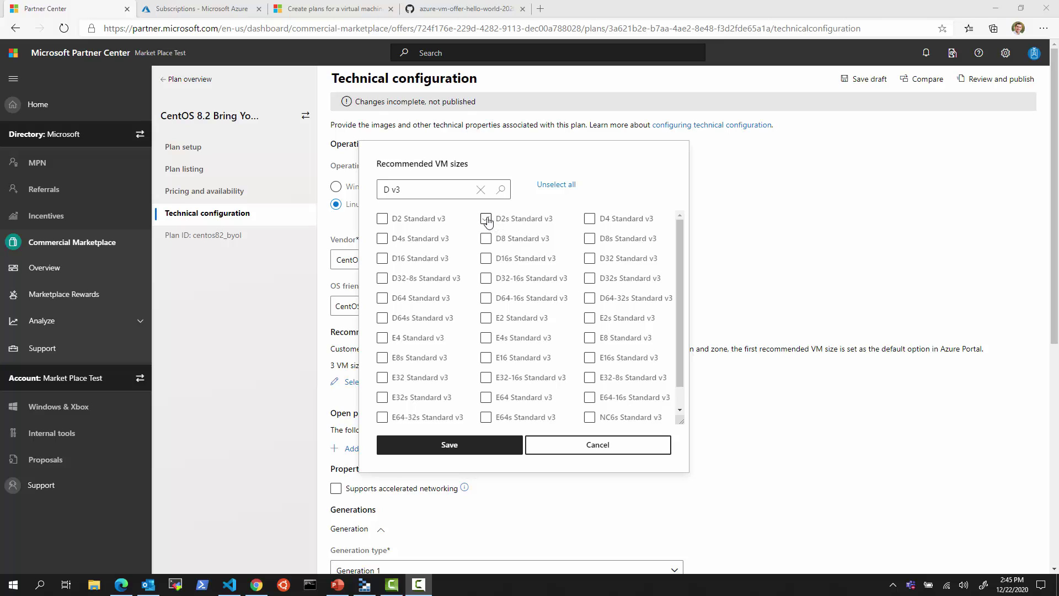
click(486, 219)
click(382, 238)
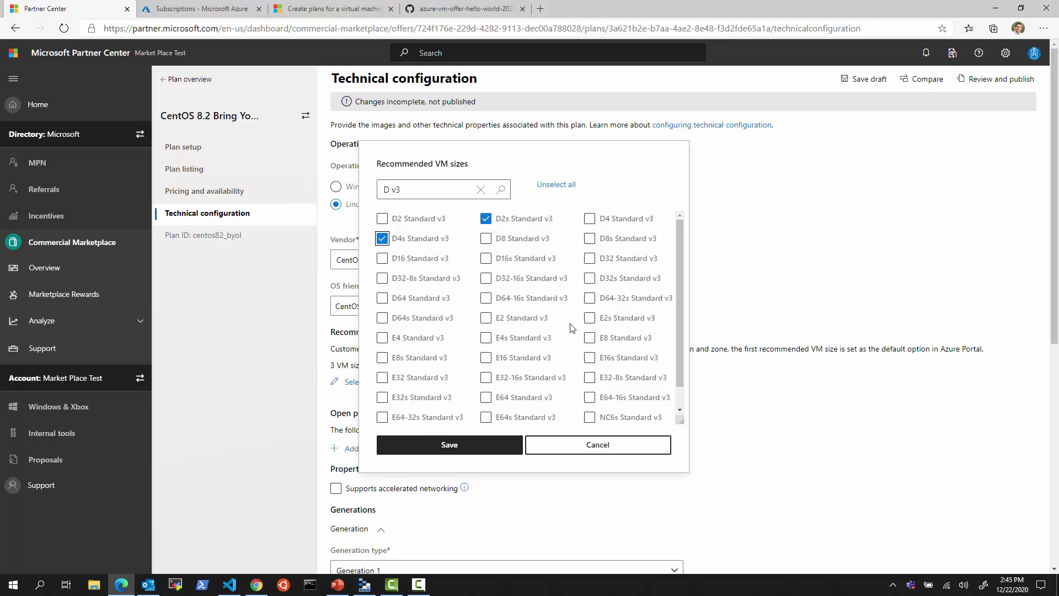
click(486, 258)
click(488, 443)
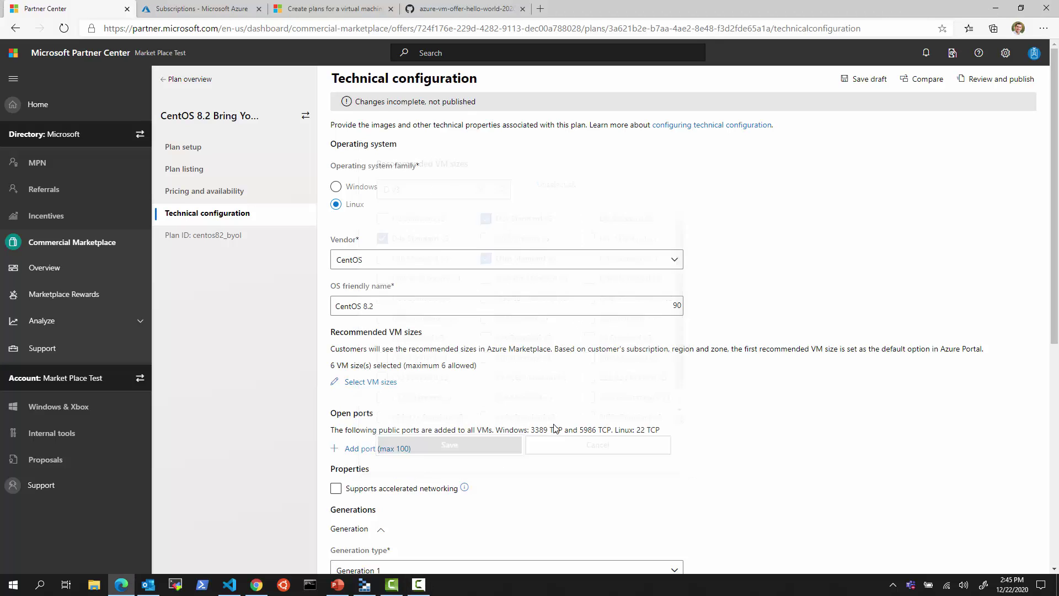
- Enable accelerated networking and add disk version 1.0.0 with SAS URI as the image source
scroll(395, 318, down, 3)
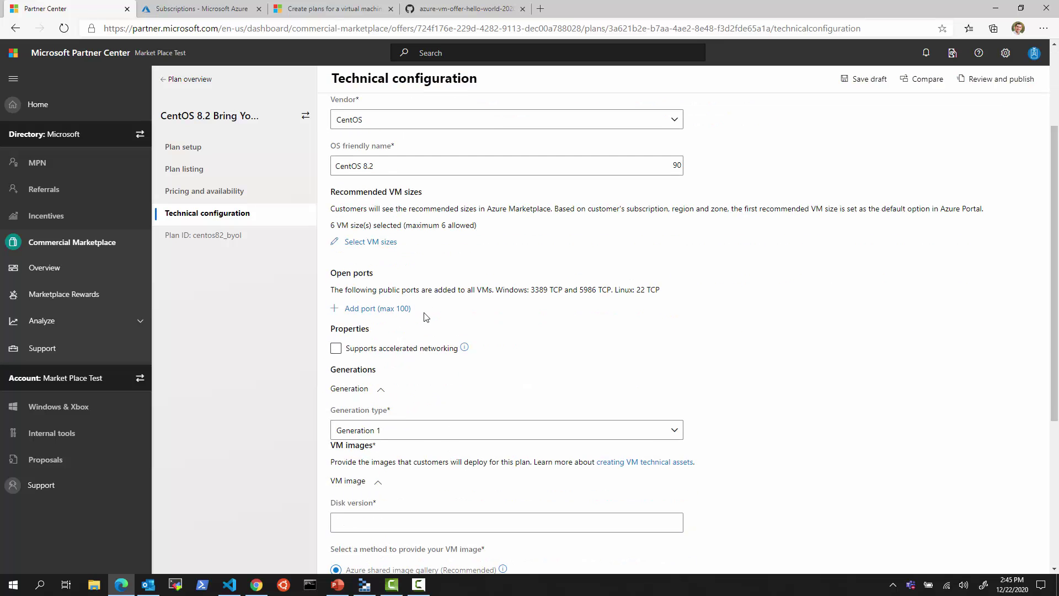
click(335, 348)
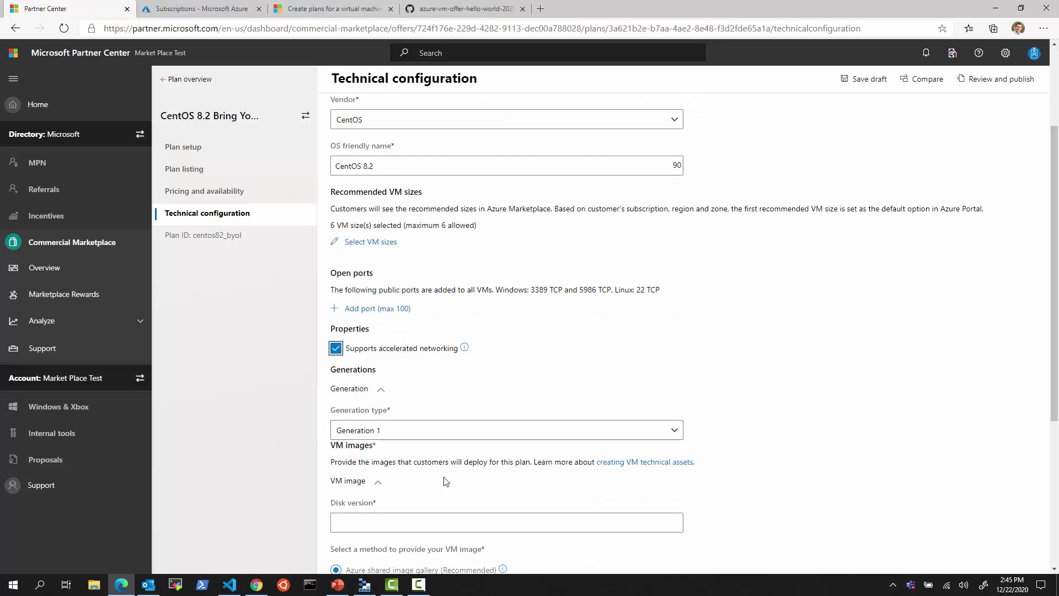
scroll(445, 482, down, 3)
click(391, 381)
text(1.0)
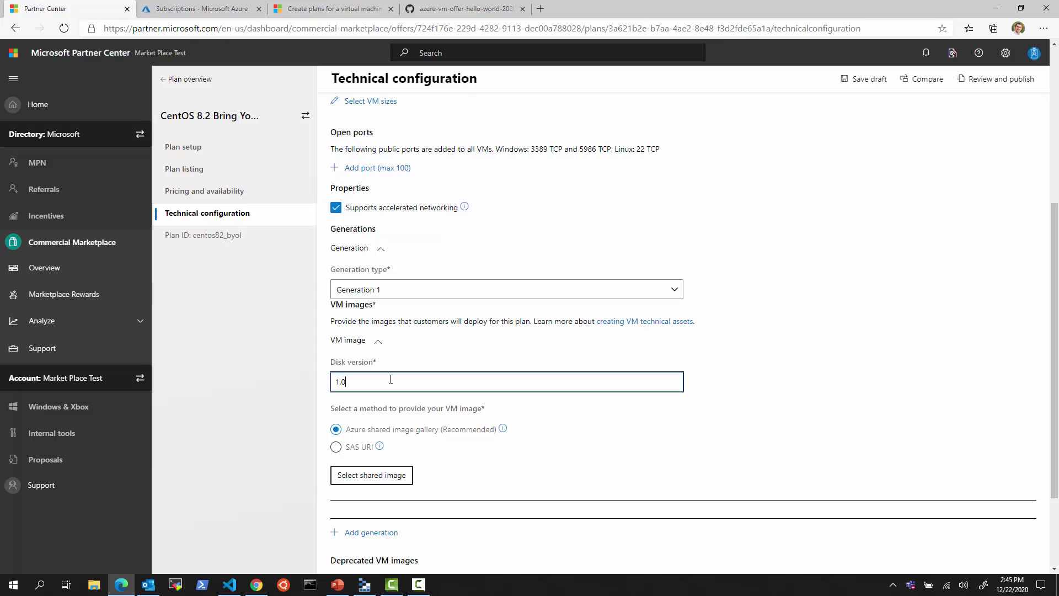
text(.0)
click(336, 446)
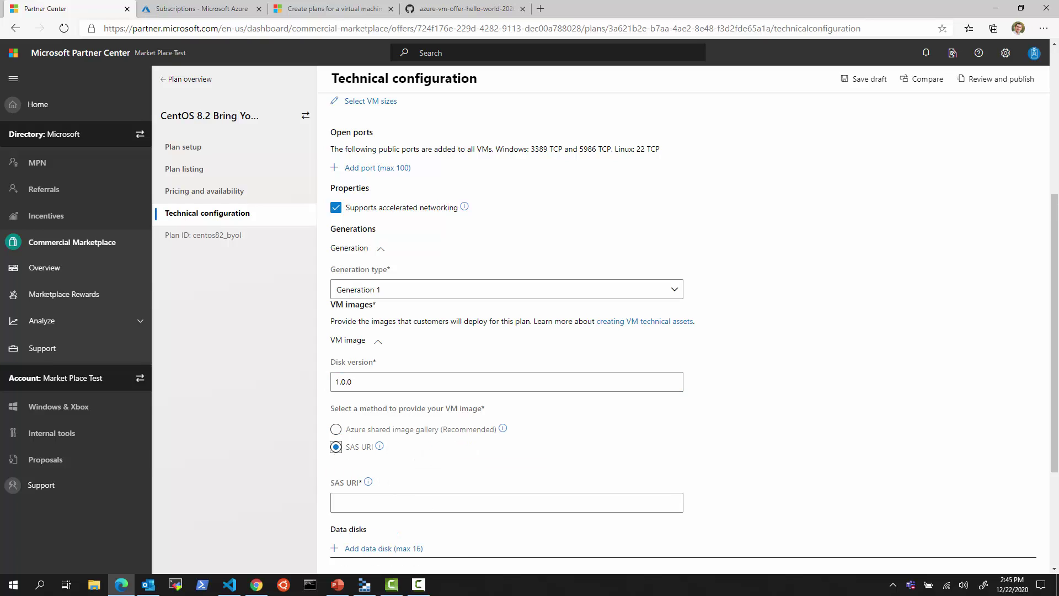
click(364, 584)
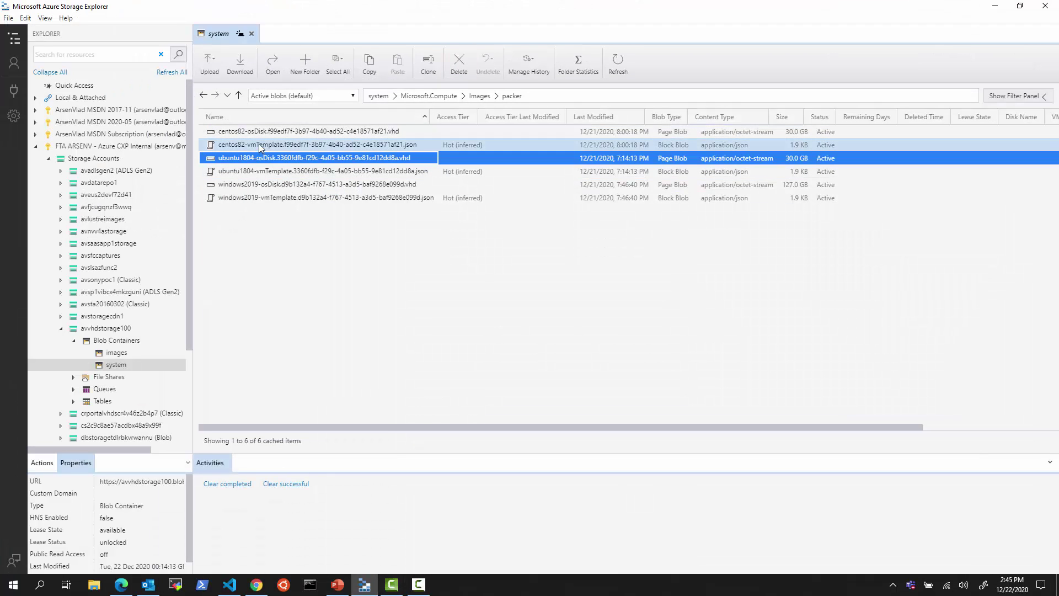
- Copy the URL of the centos82 OS disk .vhd blob in Storage Explorer
right_click(260, 134)
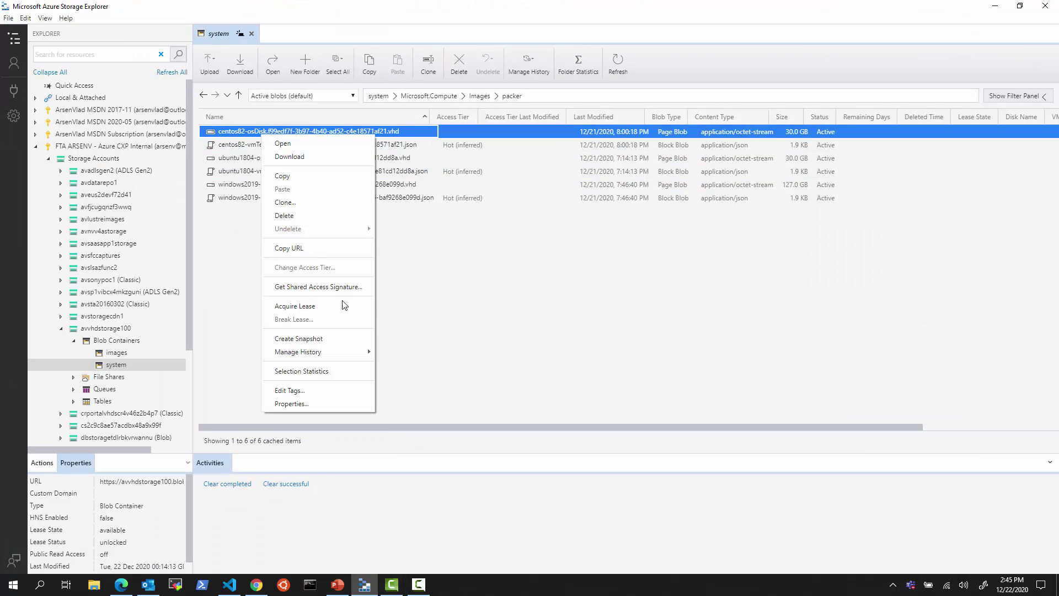
click(331, 249)
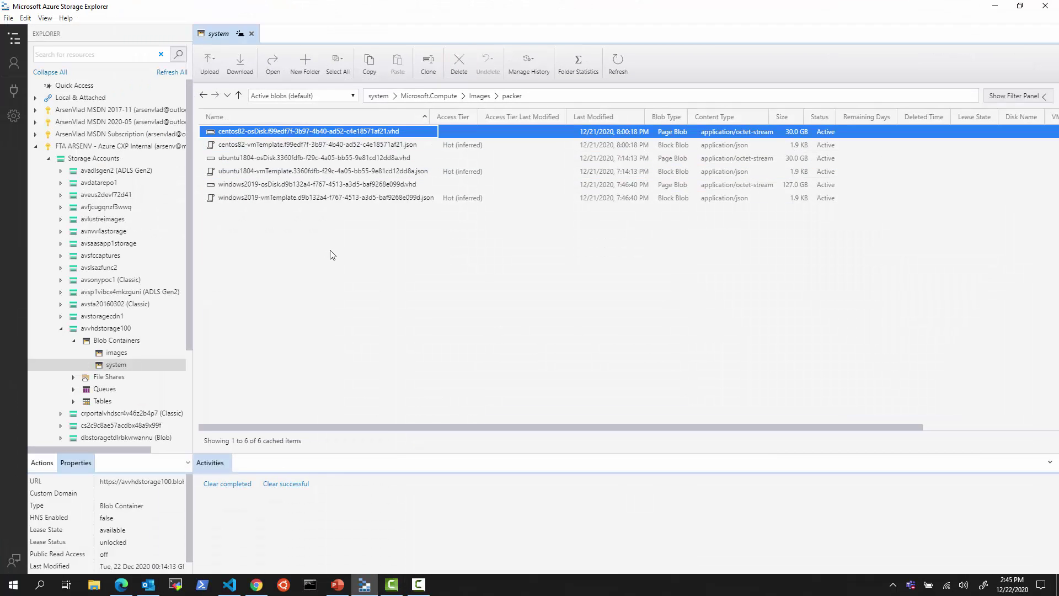
click(989, 10)
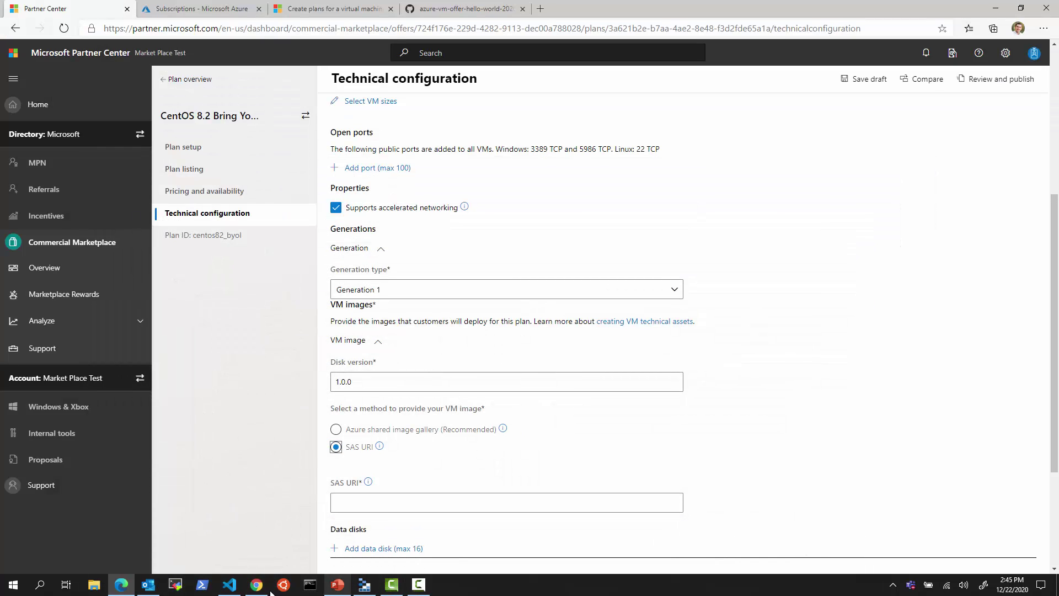
- Swap line 6's Ubuntu disk URL for the CentOS one in creds.private.md, keeping the SAS token
click(229, 585)
click(666, 124)
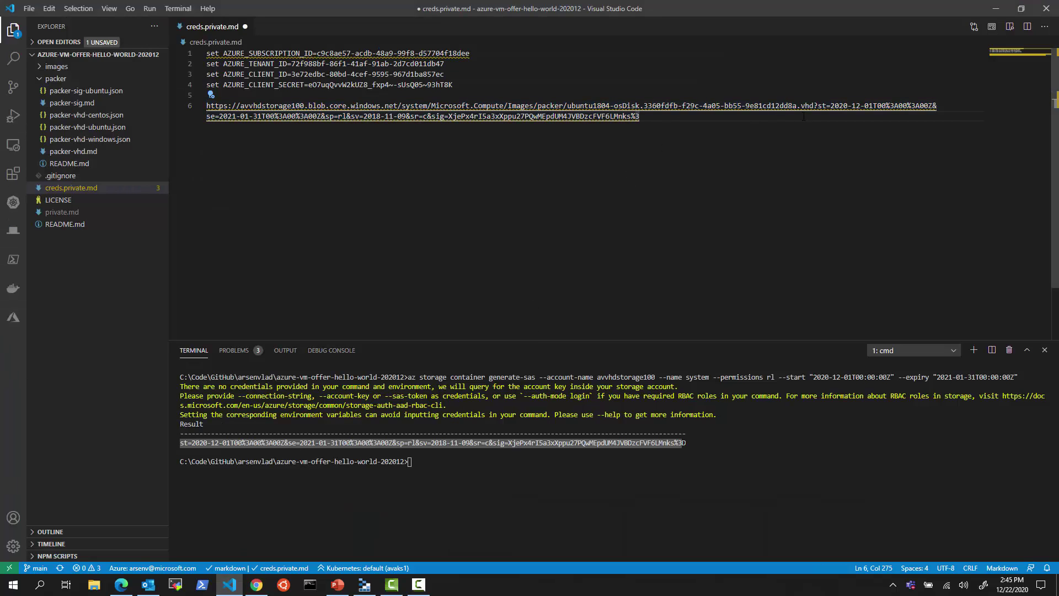
drag(814, 105, 197, 116)
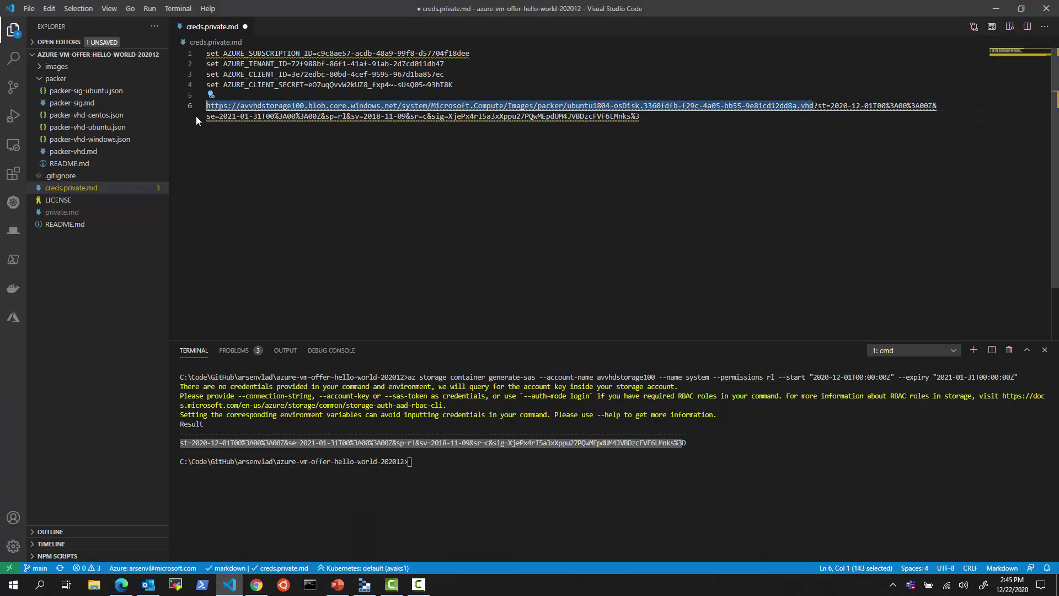
key(ctrl+v)
drag(682, 123, 171, 108)
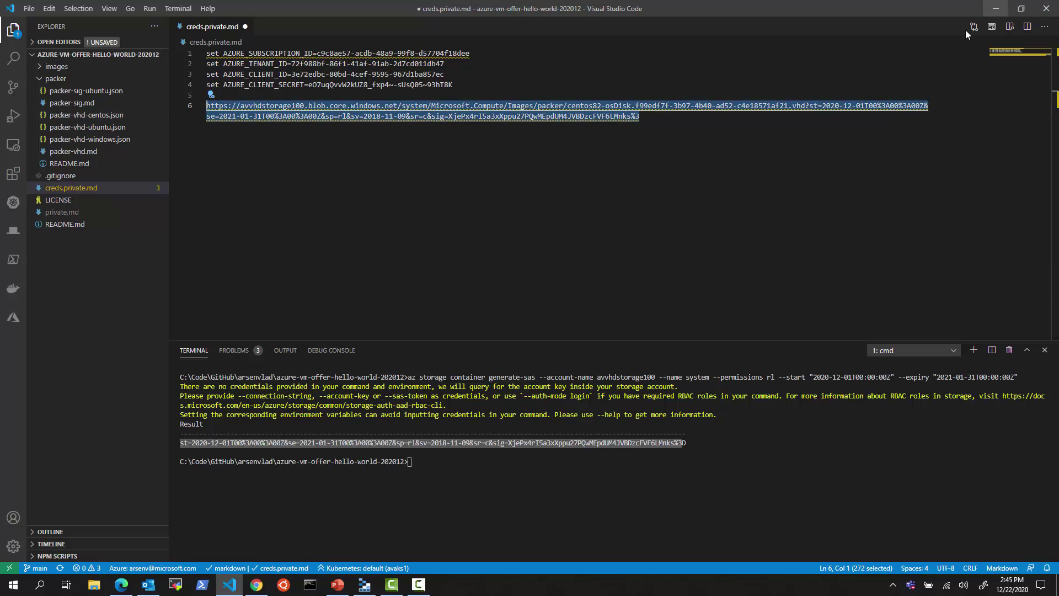
key(alt+Tab)
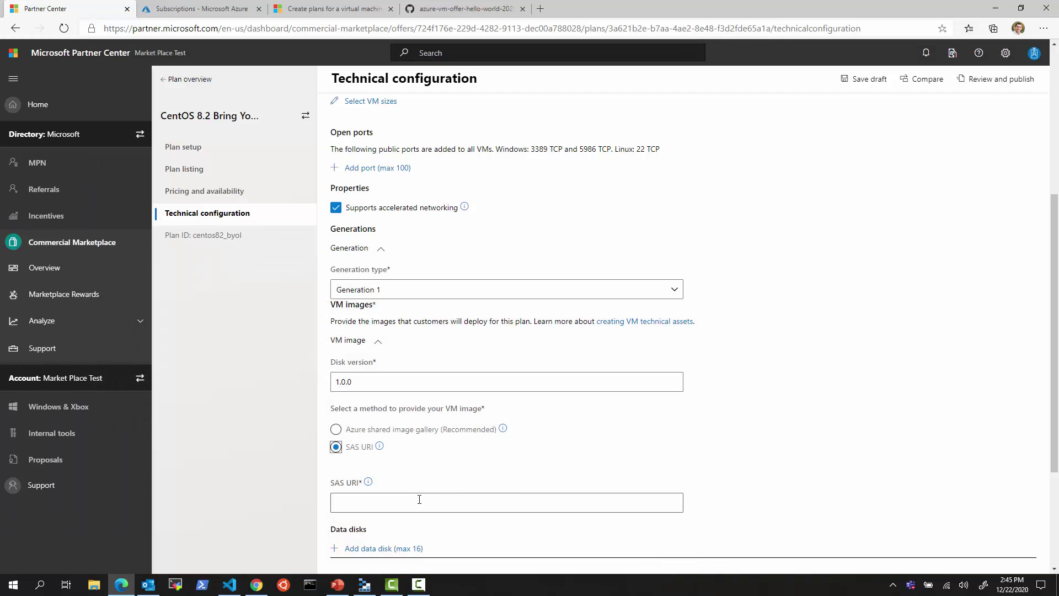
- Paste the CentOS blob SAS URL into the SAS URI field and save the technical configuration draft
click(419, 501)
key(ctrl+v)
click(774, 497)
scroll(451, 509, down, 3)
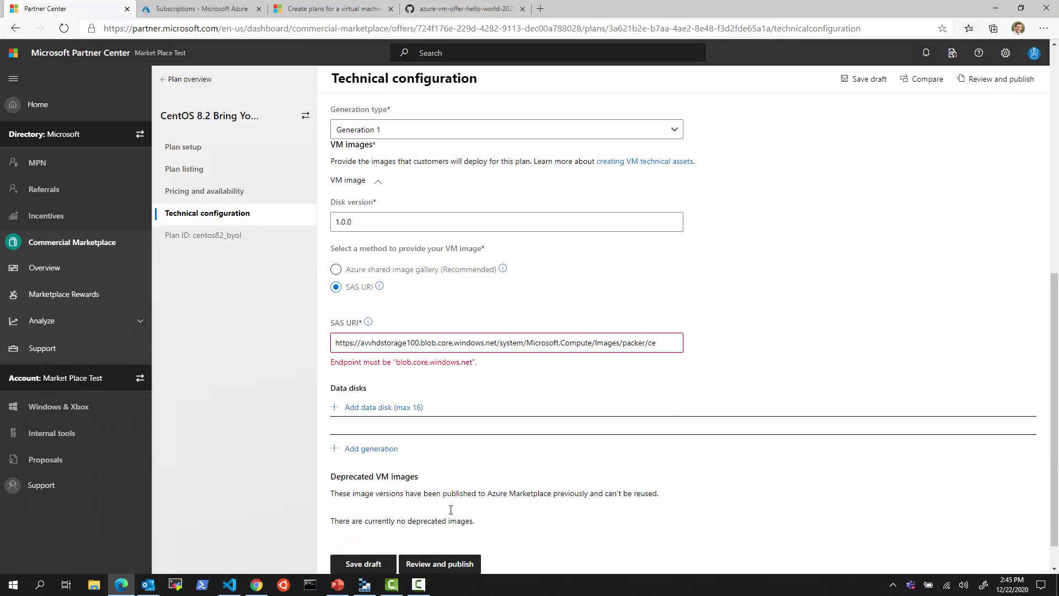
scroll(447, 470, down, 1)
click(372, 532)
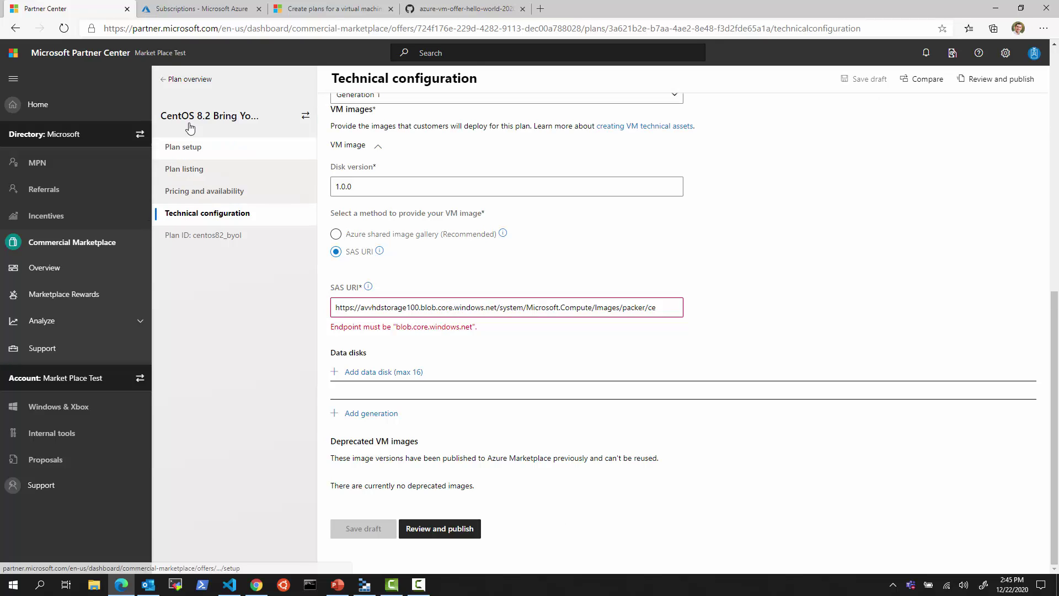
click(187, 79)
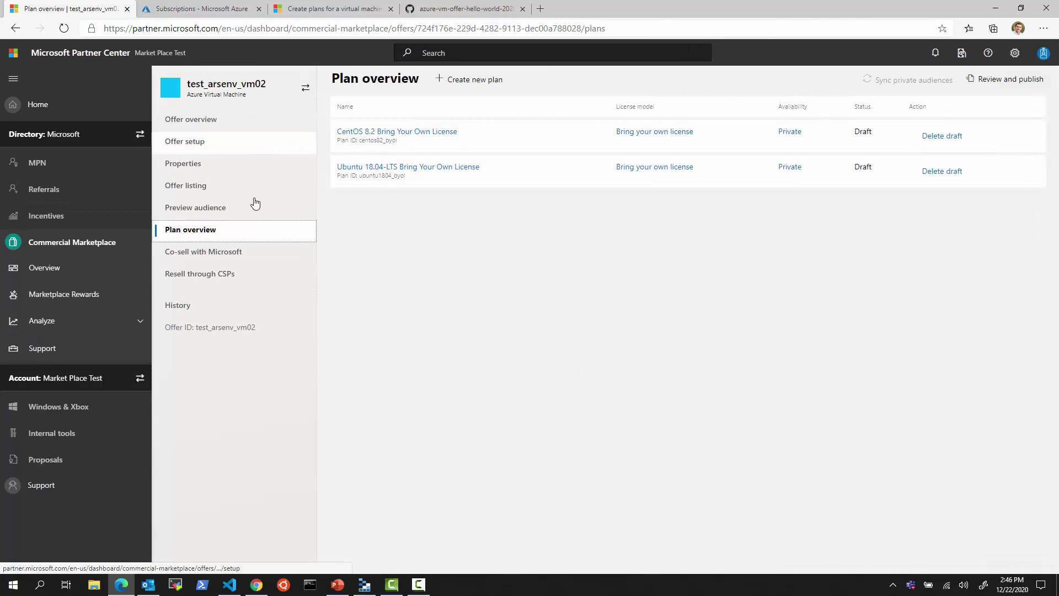
- Look over the offer switcher and the Co-sell with Microsoft page, then go to Resell through CSPs
click(306, 93)
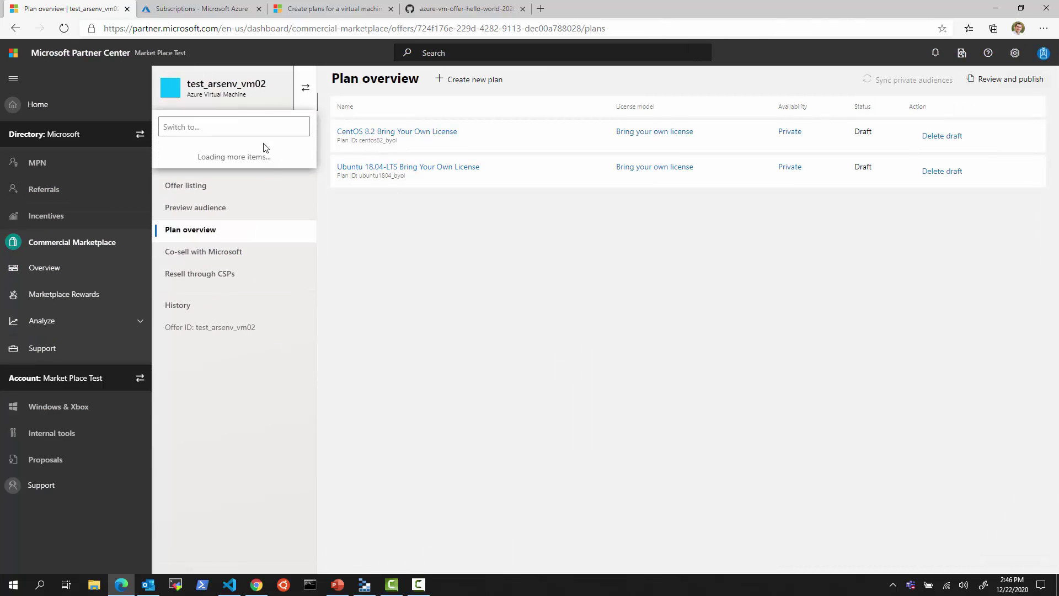
click(496, 345)
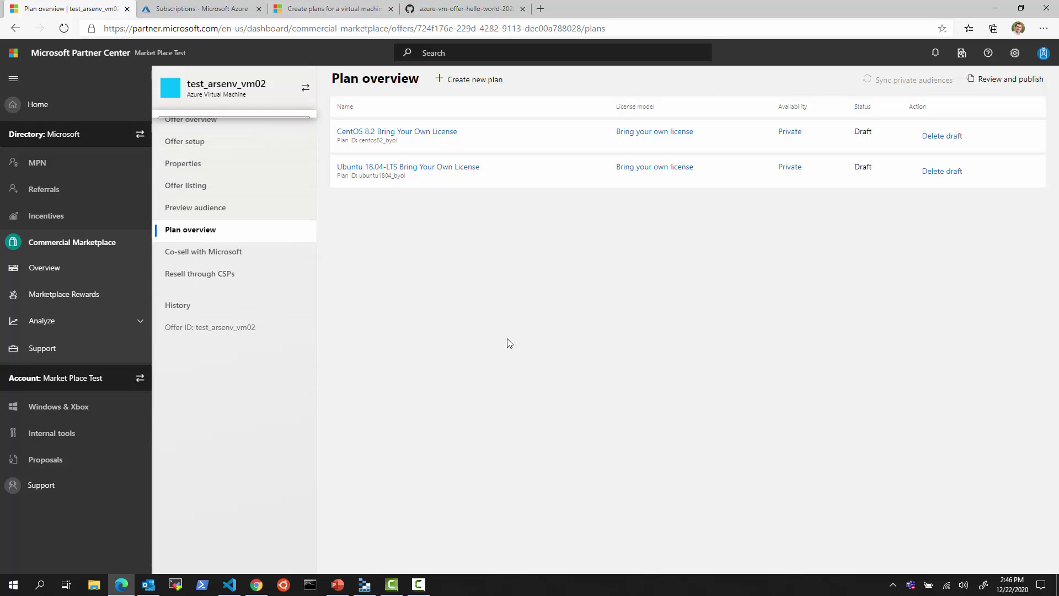
click(193, 257)
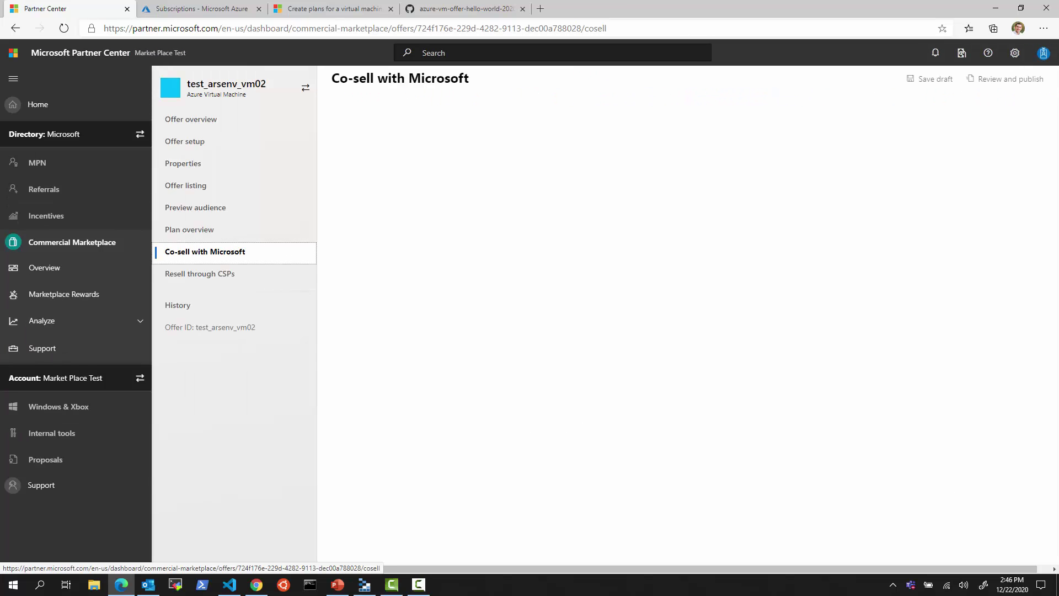
scroll(574, 423, down, 6)
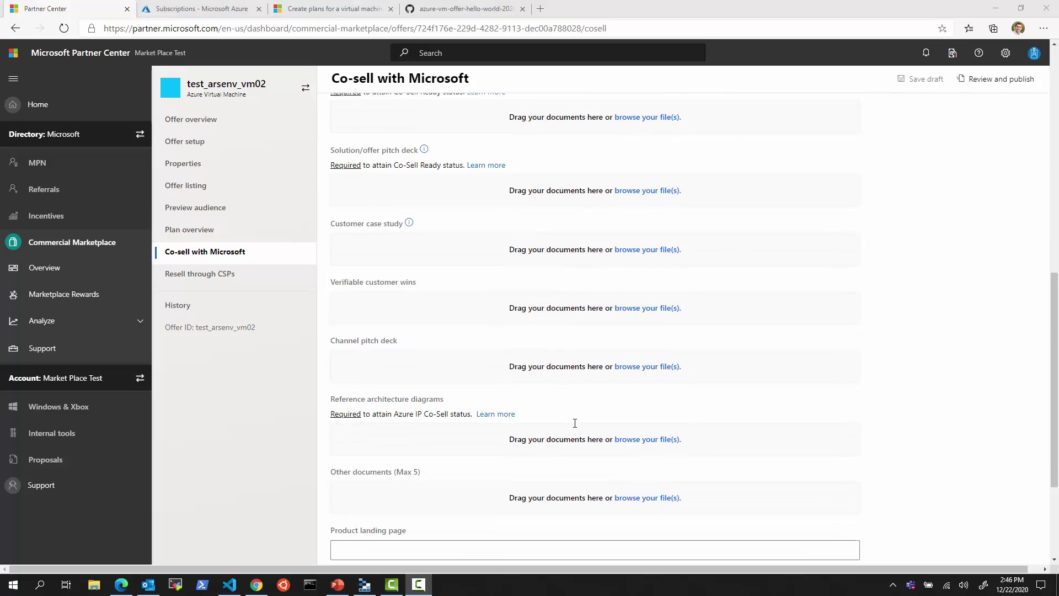
scroll(588, 431, up, 15)
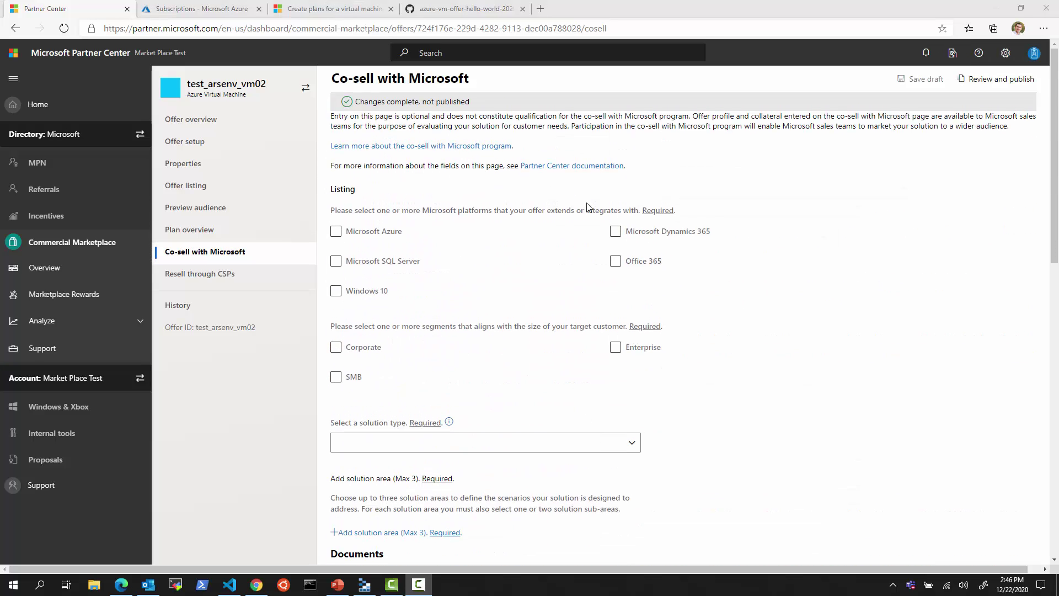
click(201, 274)
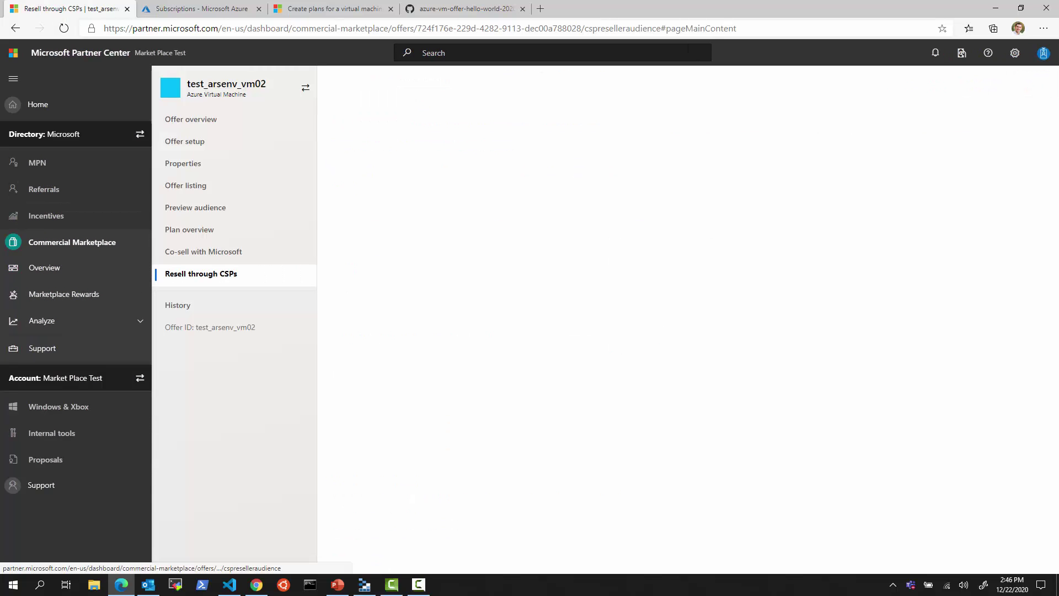
- Allow any partner in the CSP program to resell, save, and open Review and publish
click(336, 190)
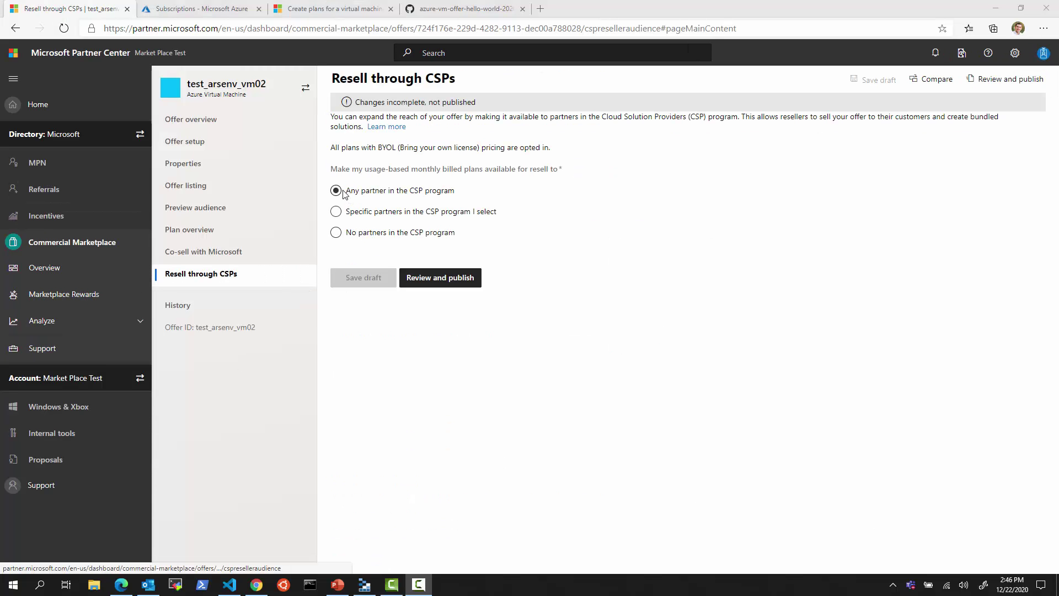
click(379, 278)
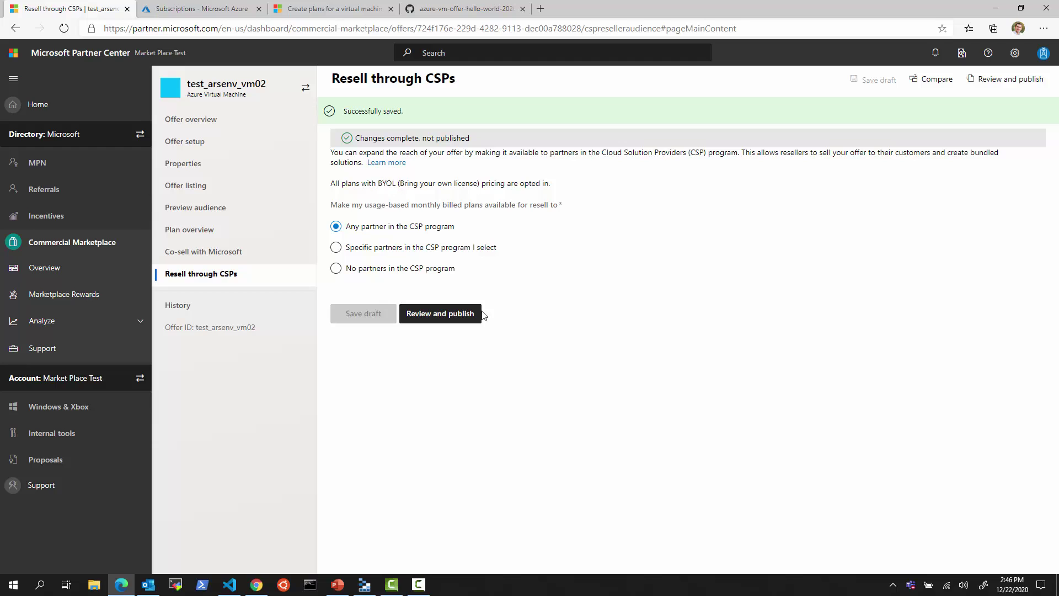
click(439, 315)
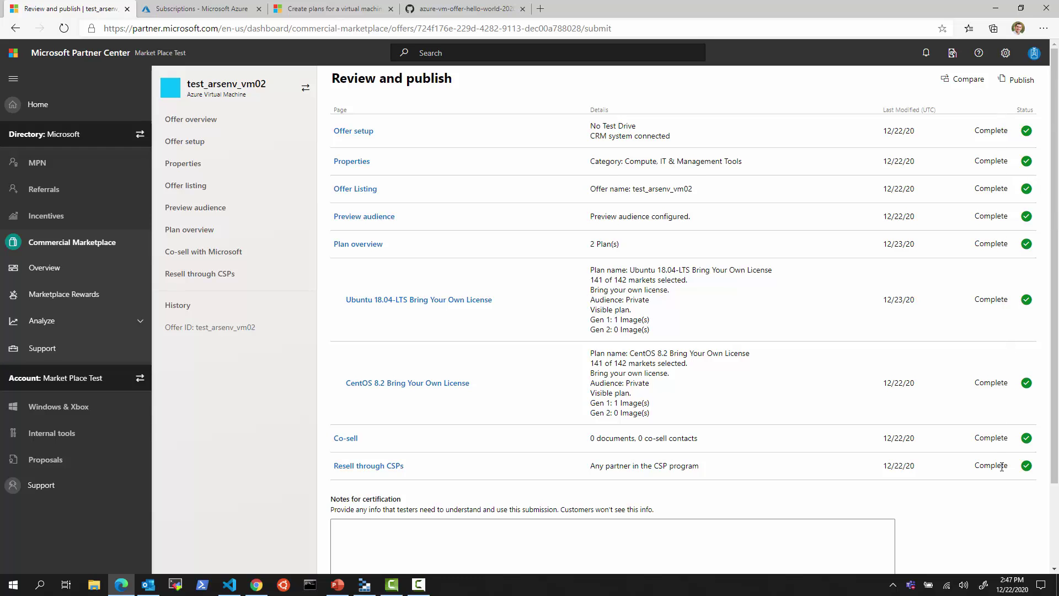
- Add certification note 'This VM offer is for test purposes and will be private so' and publish
scroll(1001, 466, down, 3)
scroll(1000, 473, up, 3)
scroll(666, 386, down, 2)
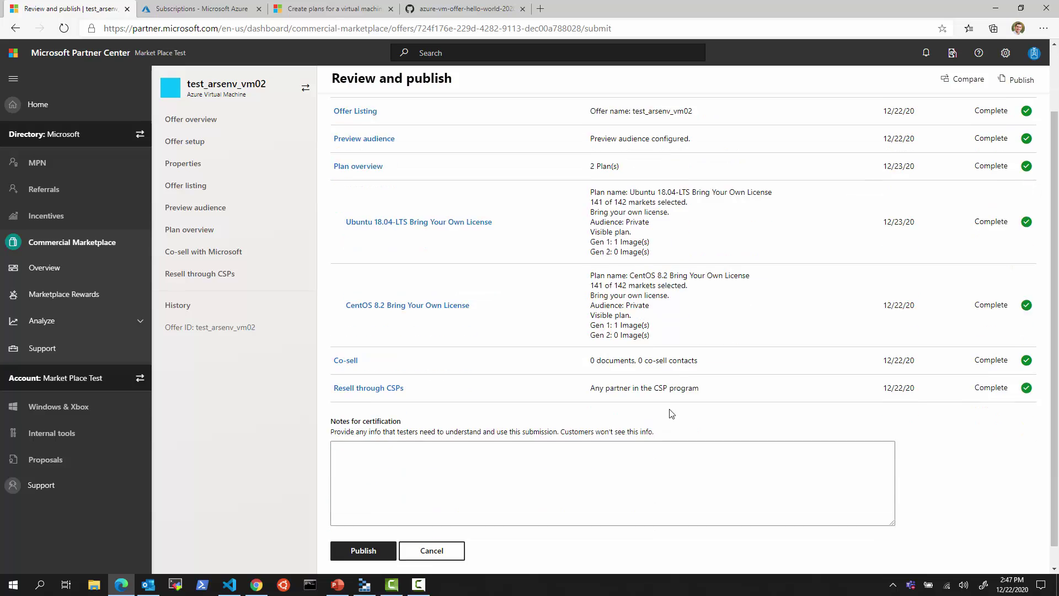
click(580, 462)
text(This)
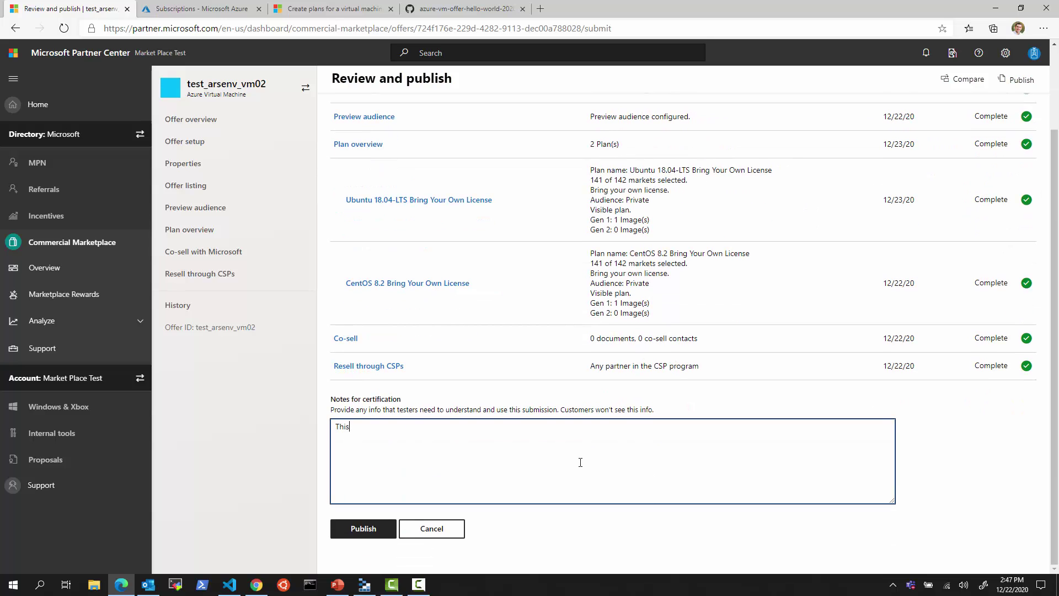
text( VM offer is for test pur)
text(poses and will be private so)
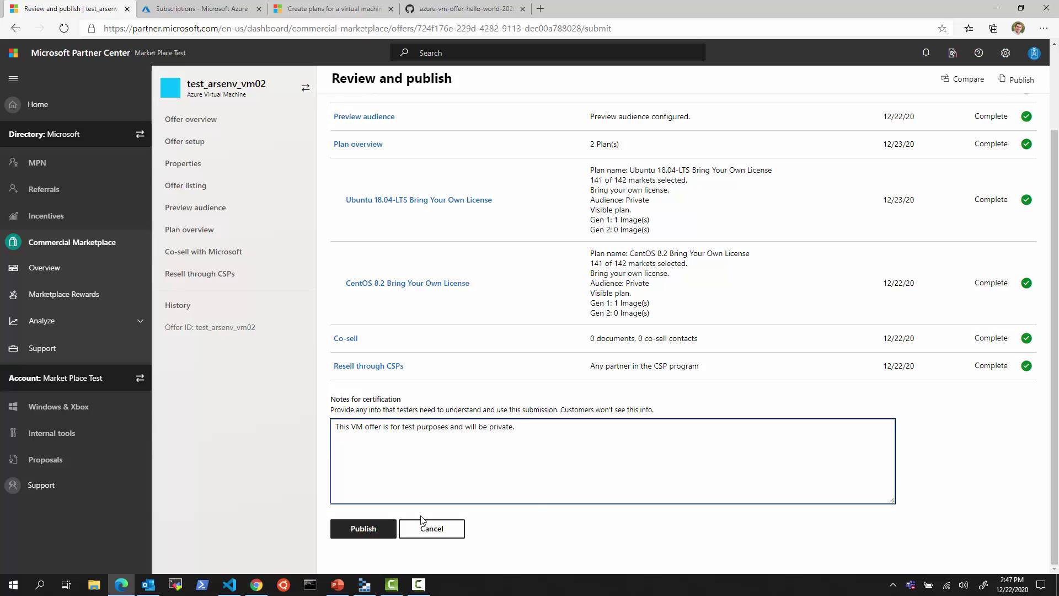
click(364, 530)
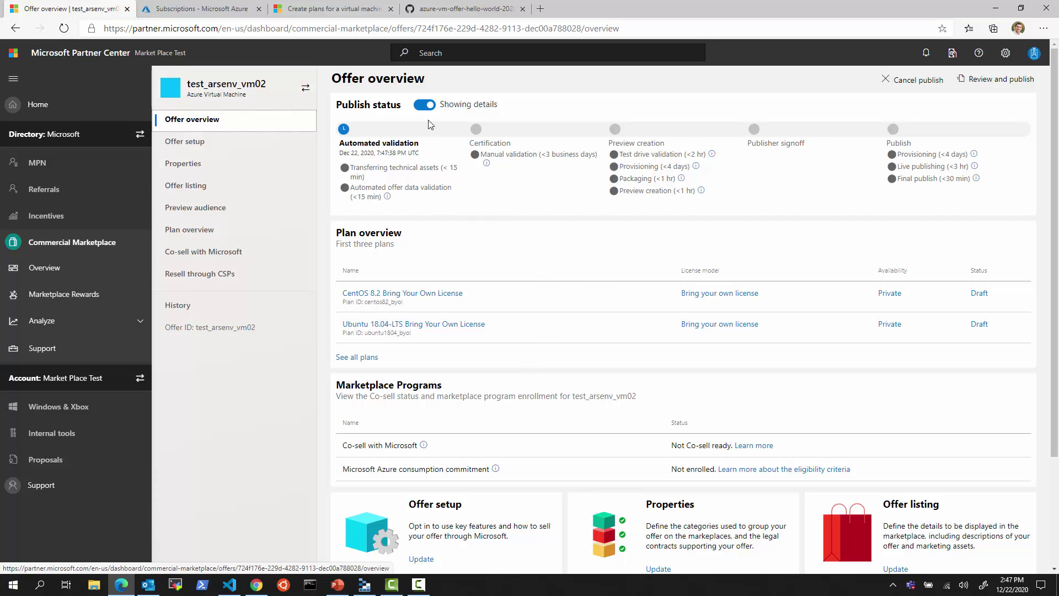
- Annotate the manual-validation business-days estimate and the Publisher signoff stage, then reload the test_arsenv_vm02 overview
mouse_move(387, 196)
drag(542, 155, 556, 155)
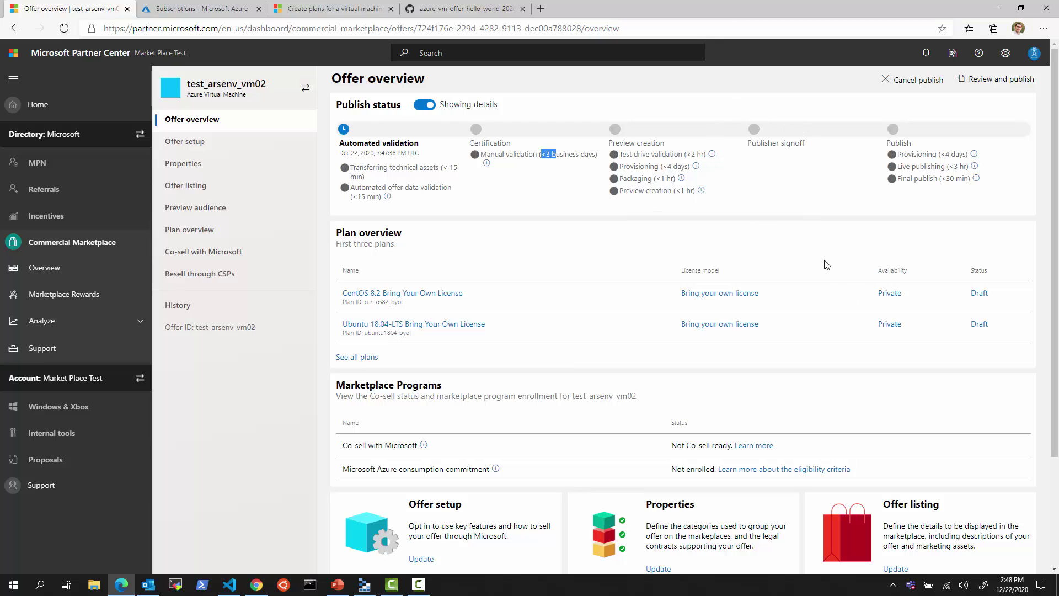
mouse_move(733, 109)
mouse_down()
mouse_move(830, 158)
mouse_move(844, 206)
mouse_up()
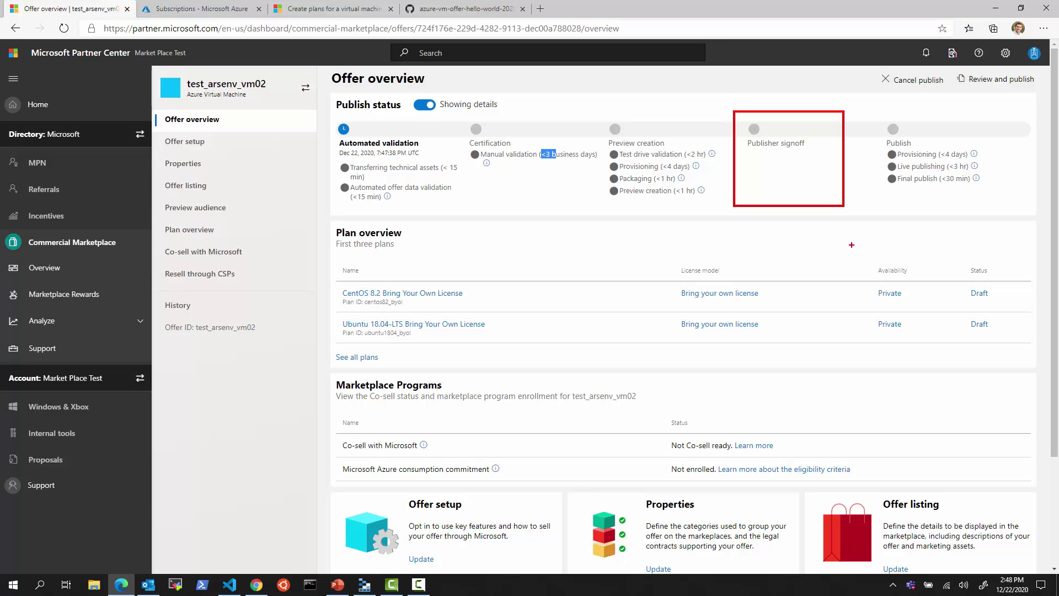
key(Escape)
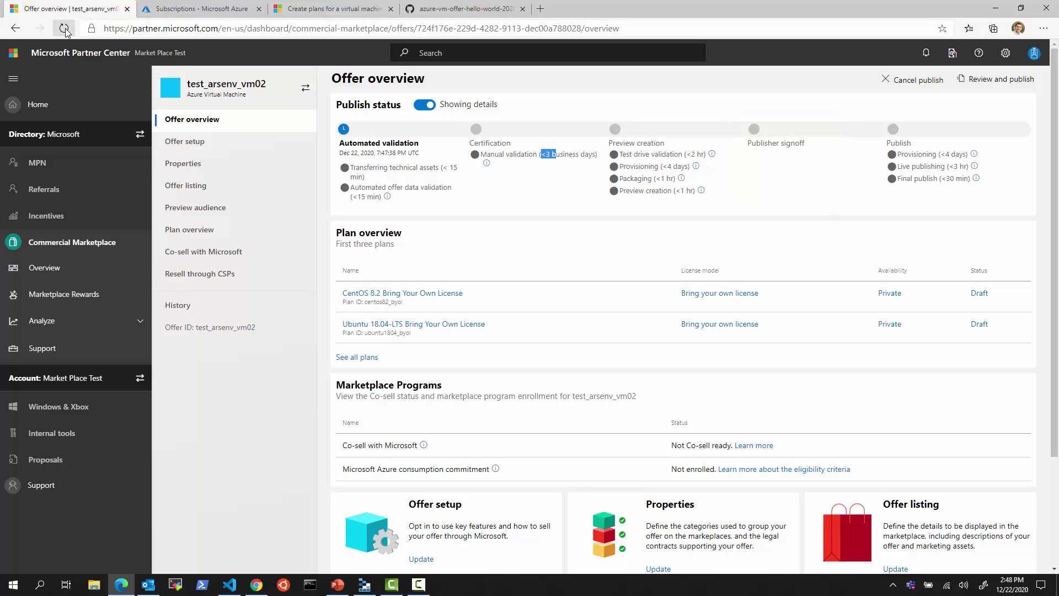
click(64, 28)
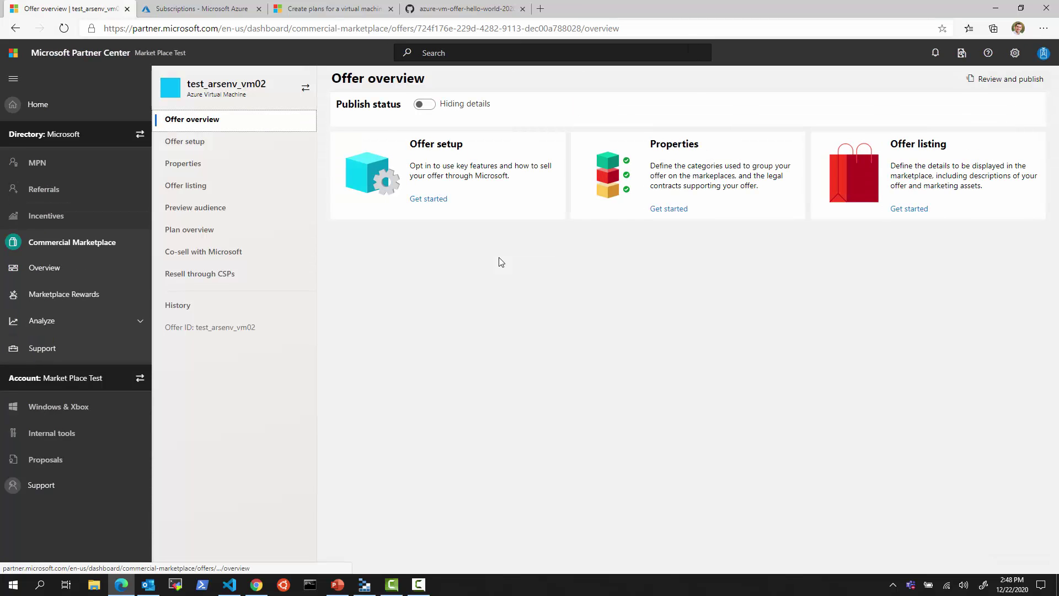